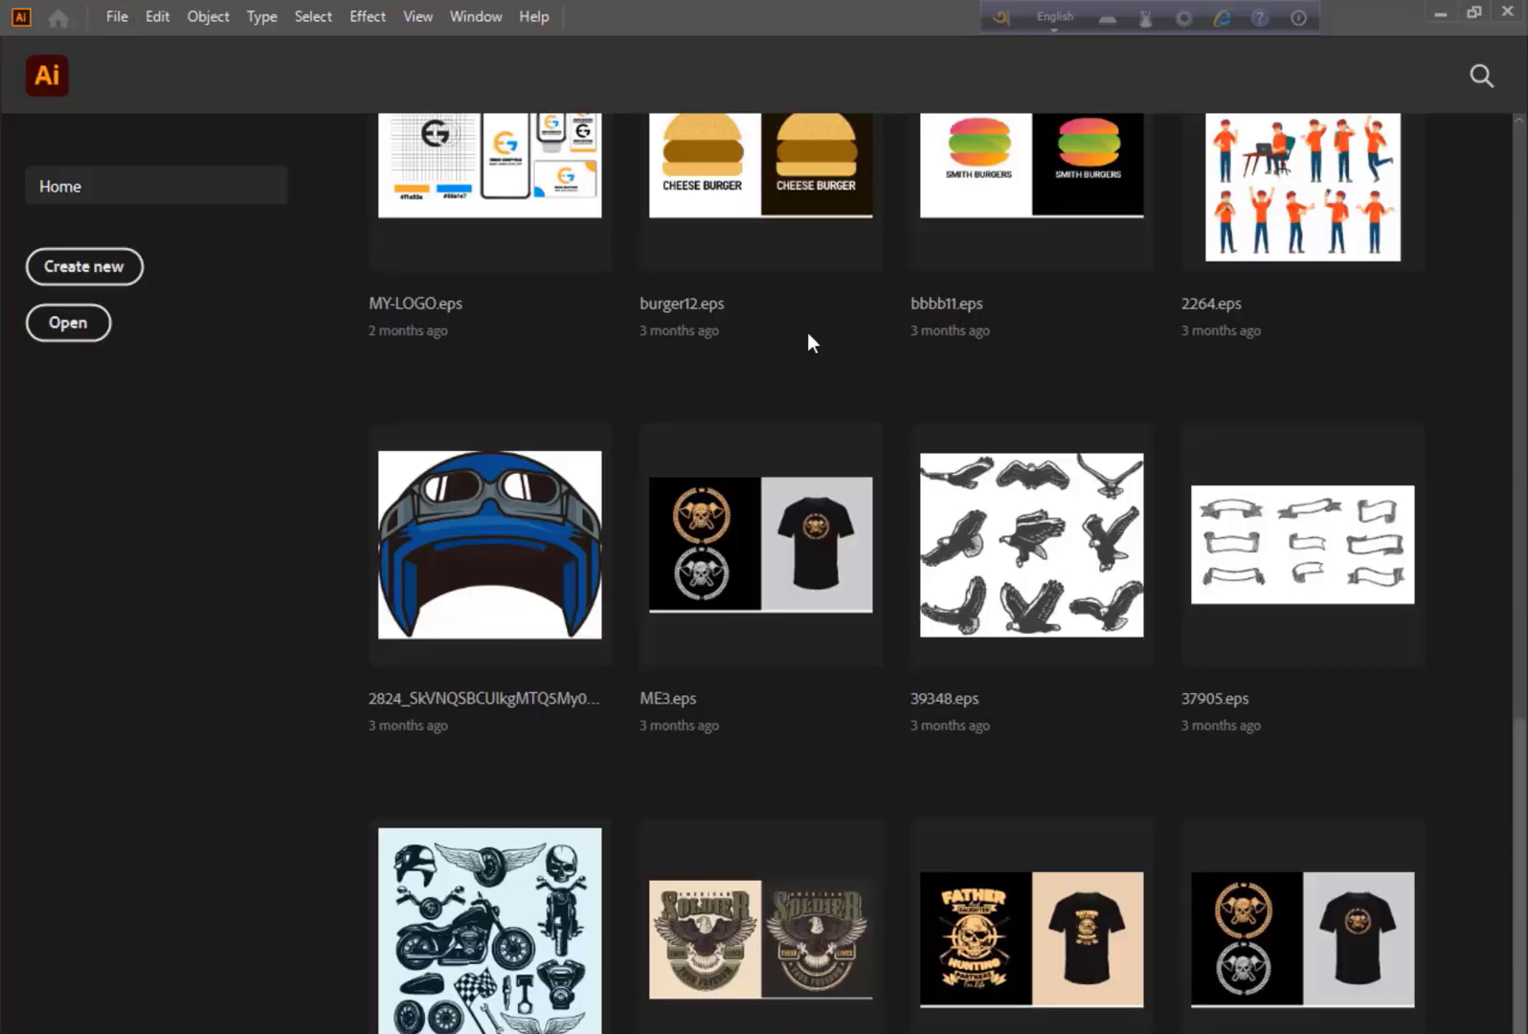
Start a new document in inches, 3.5 in wide and 2 in high, with a 0.125 in bleed on all four sides
{"action": "key", "text": "ctrl+n"}
{"action": "left_click_drag", "start_coordinate": [862, 209], "coordinate": [540, 238]}
{"action": "left_click", "coordinate": [774, 466]}
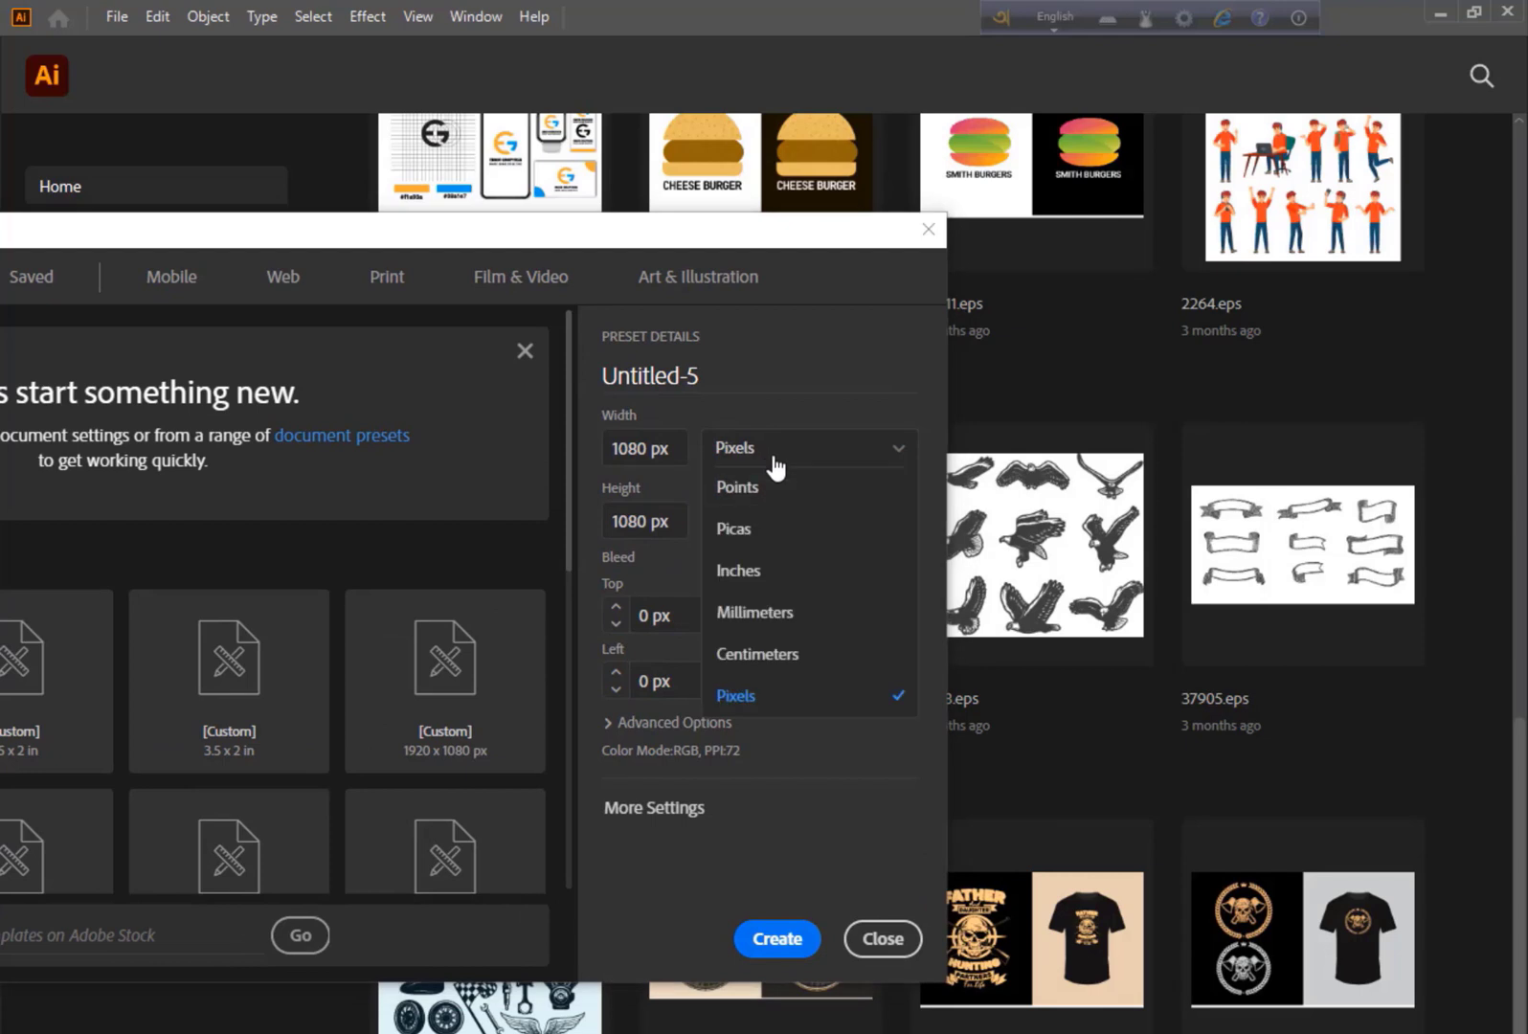
{"action": "left_click", "coordinate": [738, 570]}
{"action": "left_click", "coordinate": [596, 448]}
{"action": "type", "text": "3.5"}
{"action": "key", "text": "Tab"}
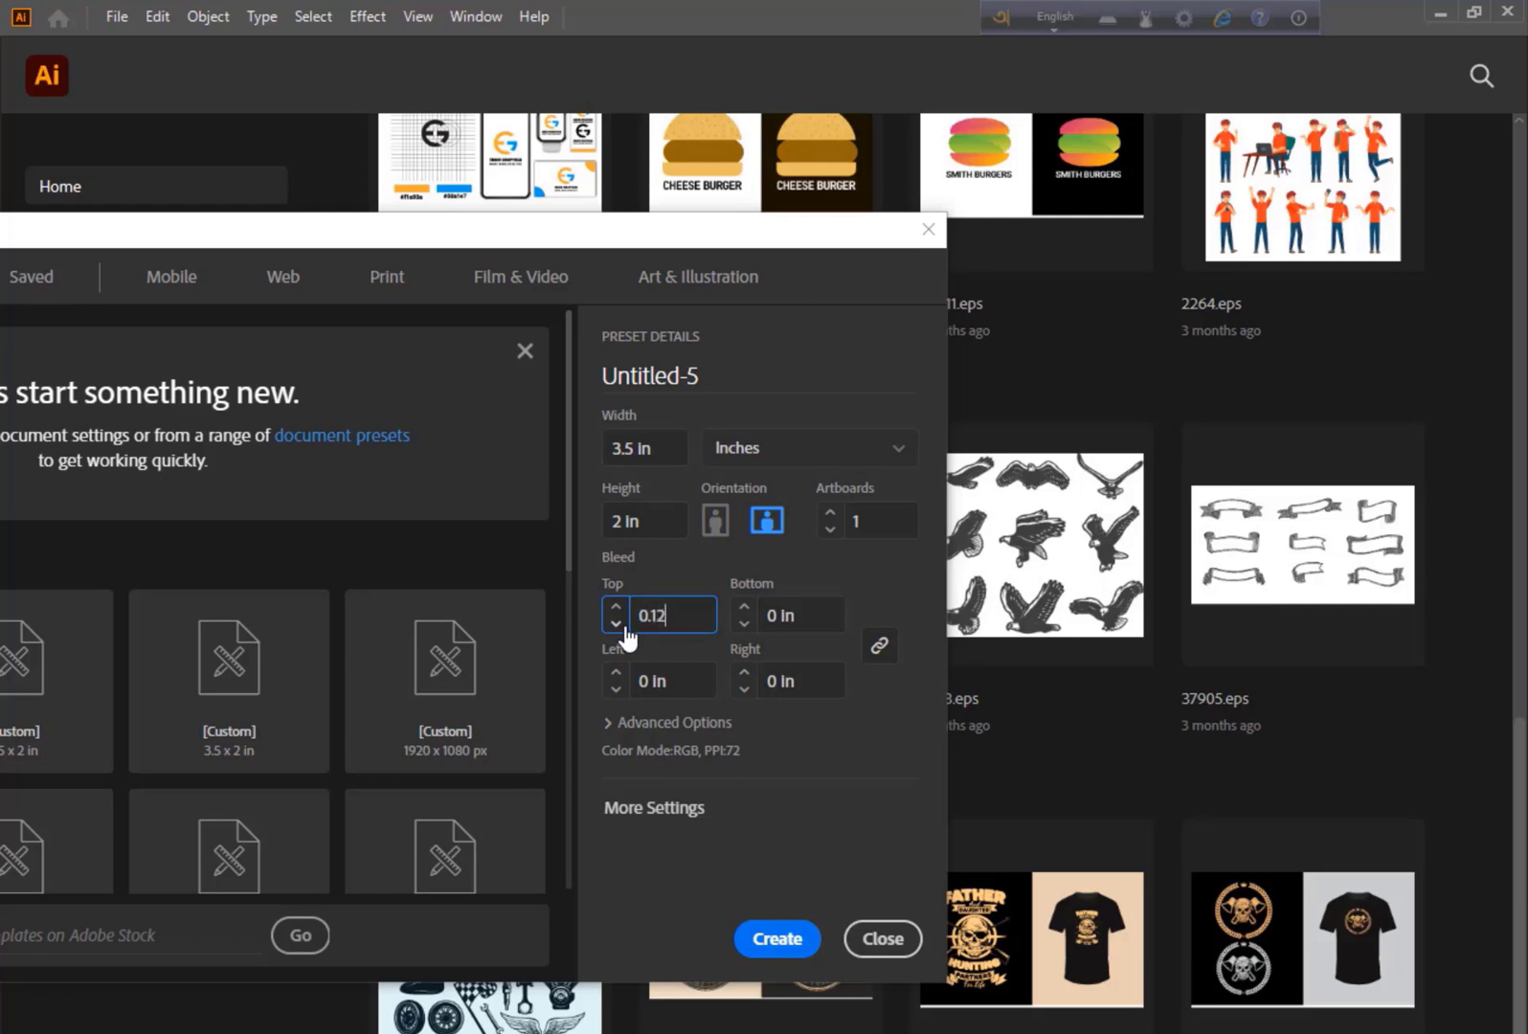
{"action": "key", "text": "Return"}
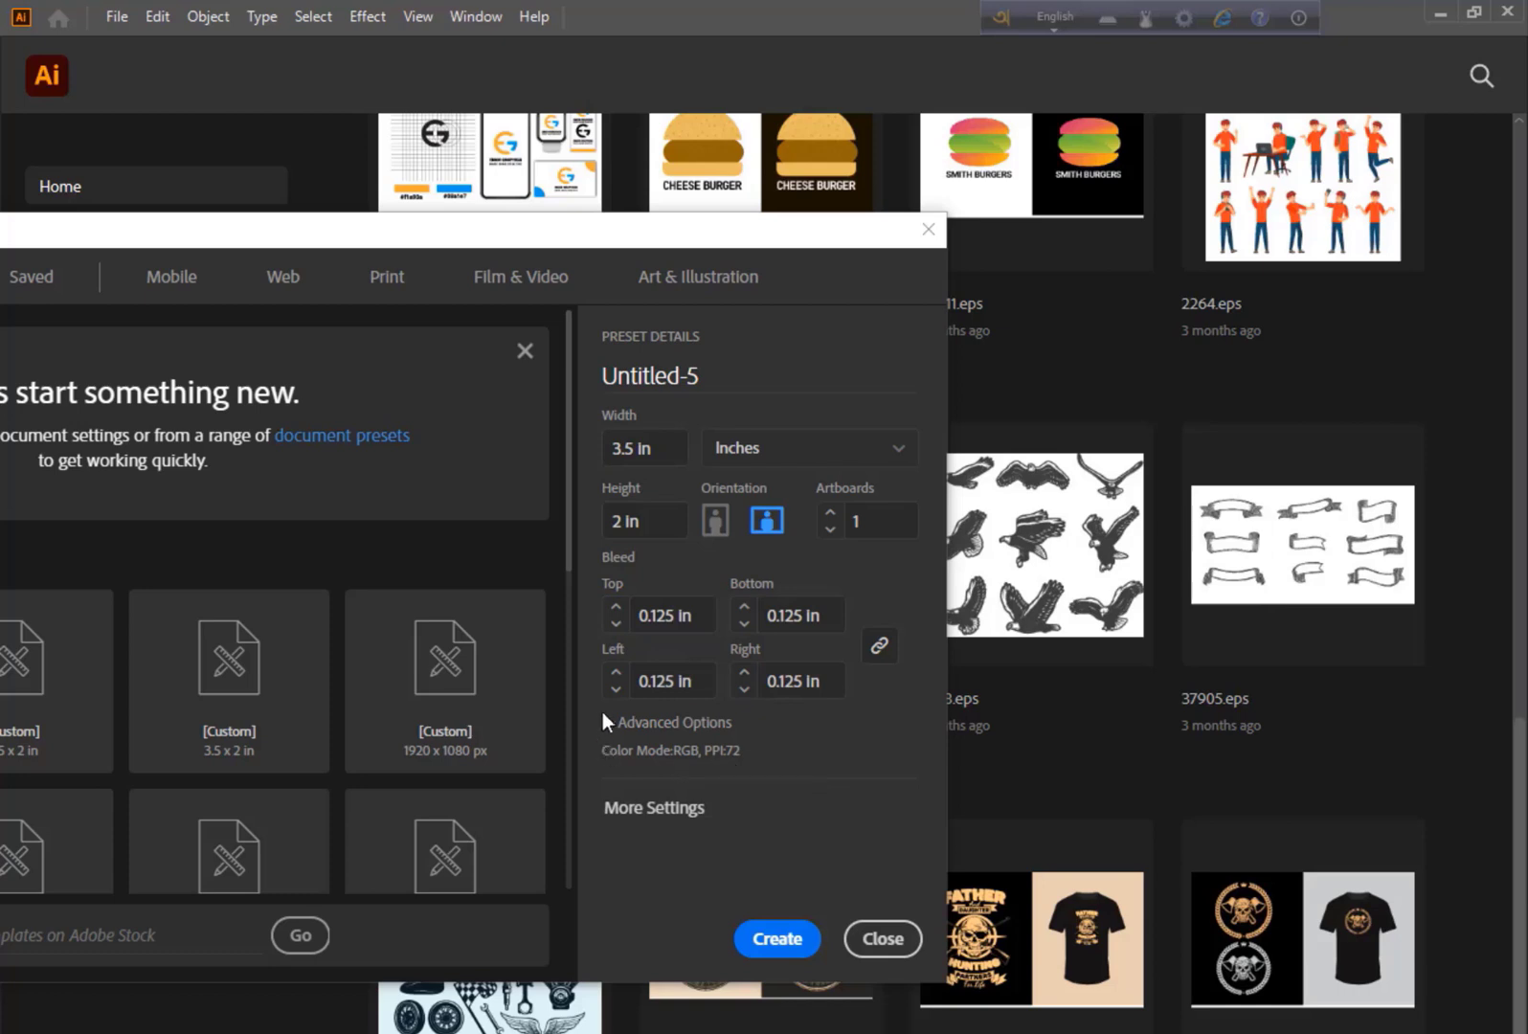
Expand the advanced options and set the number of artboards to 2
{"action": "left_click", "coordinate": [618, 725]}
{"action": "left_click", "coordinate": [766, 748]}
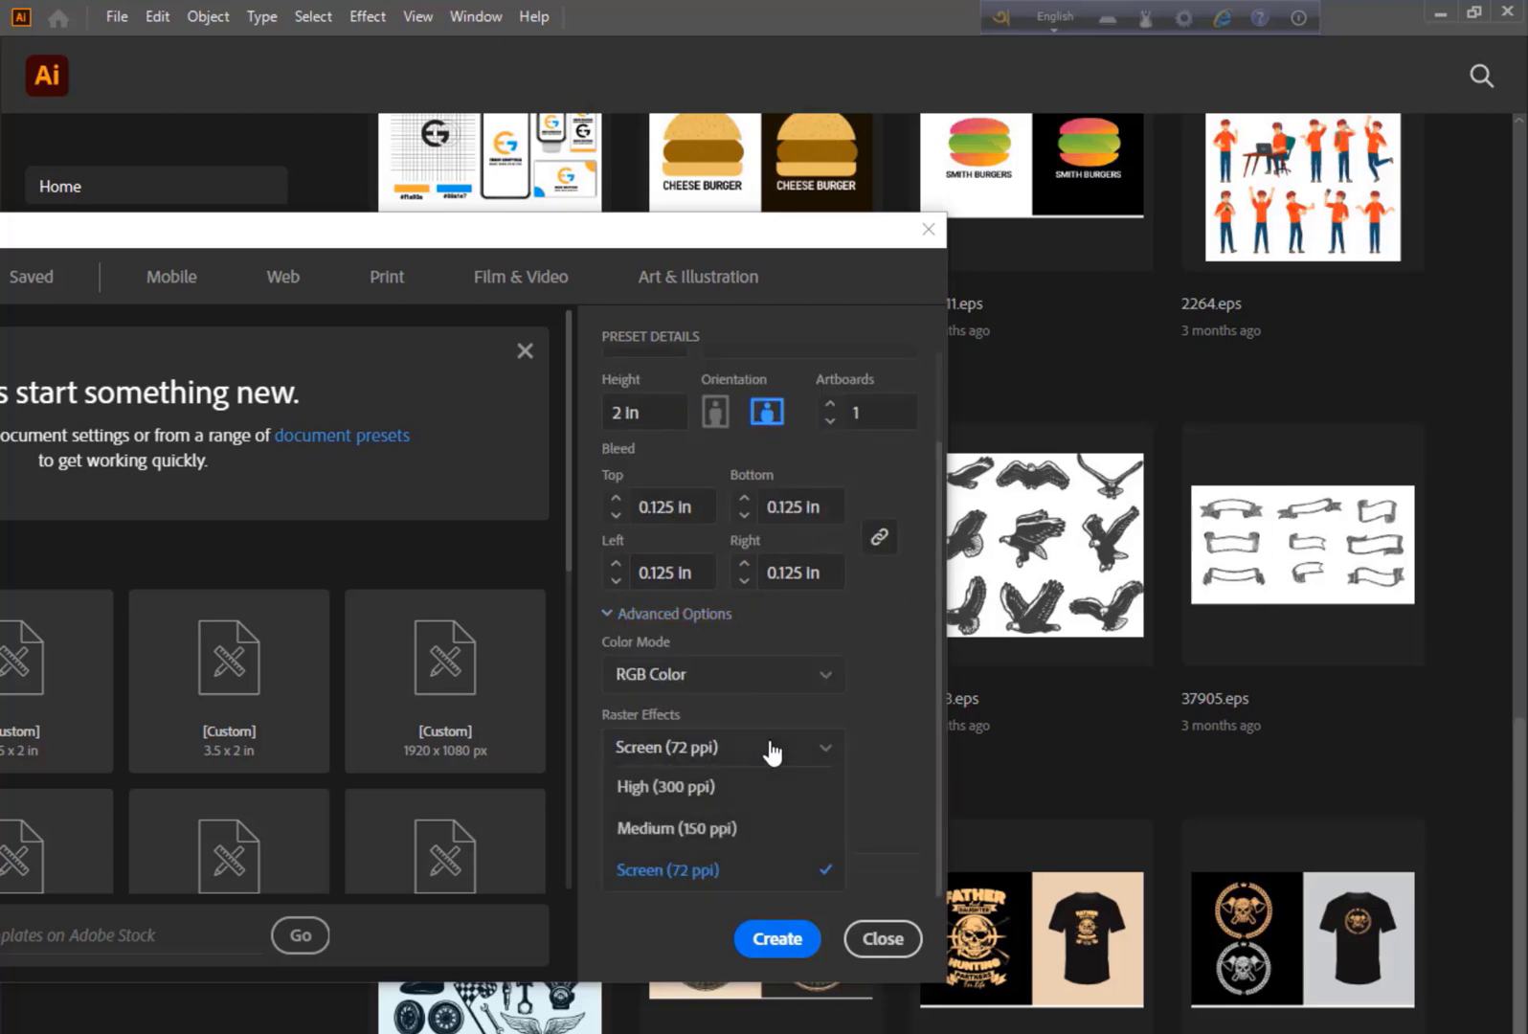
{"action": "left_click", "coordinate": [887, 632]}
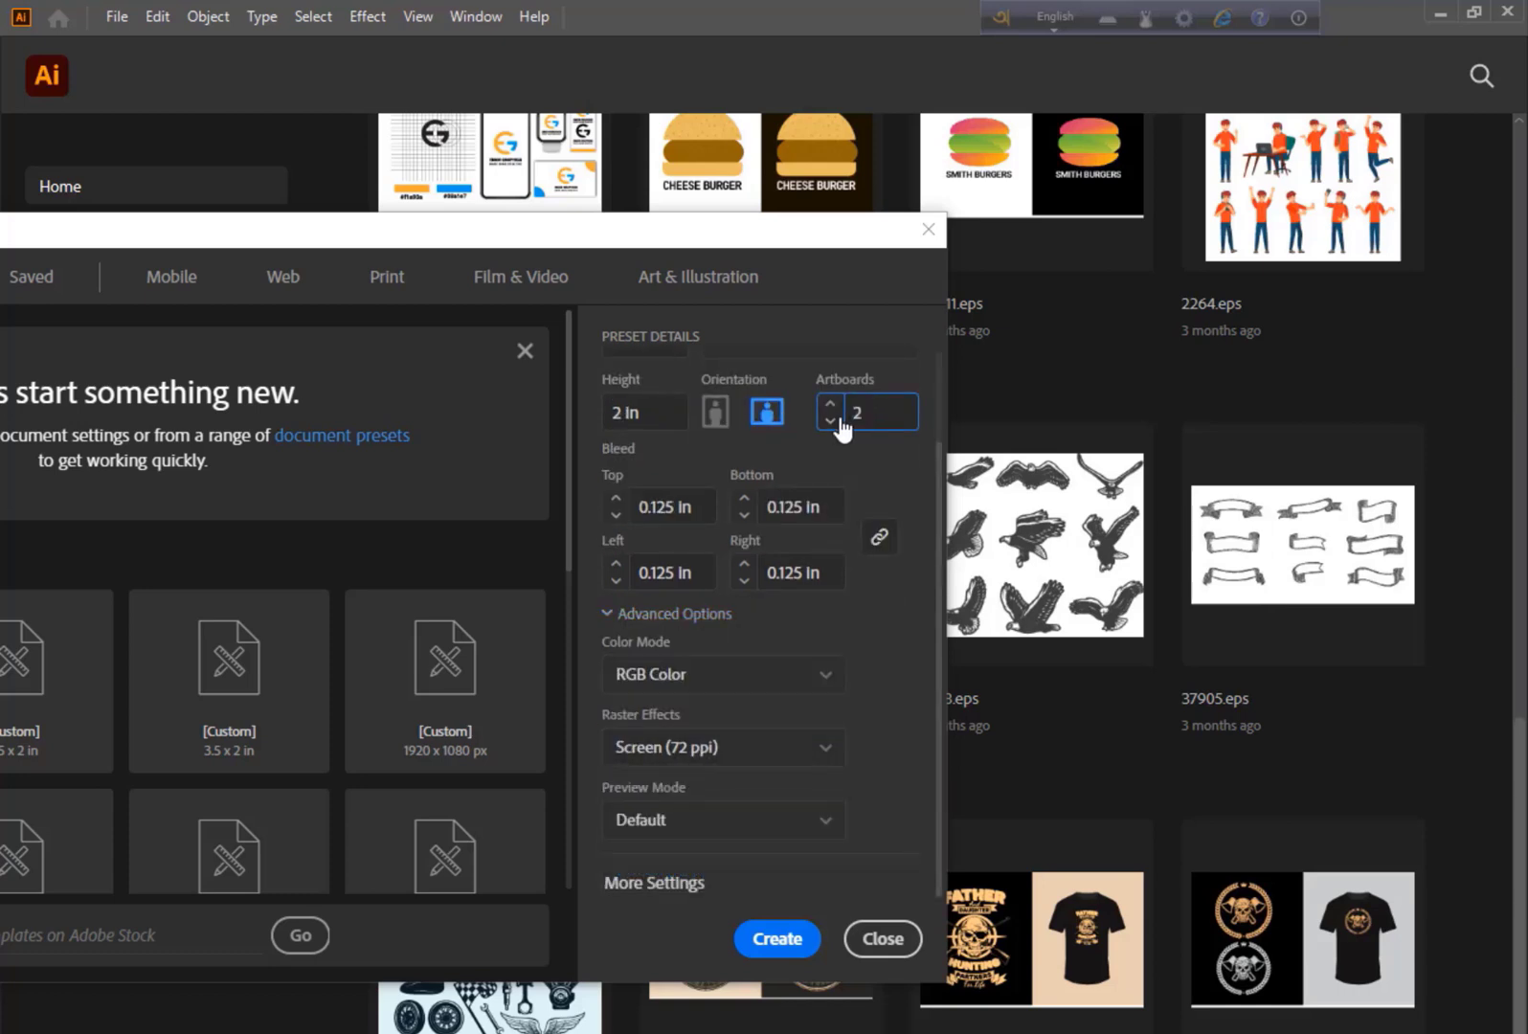
Set the raster effects to High (300 ppi) and go through the preview mode and color mode choices
{"action": "left_click", "coordinate": [709, 748]}
{"action": "left_click", "coordinate": [716, 785]}
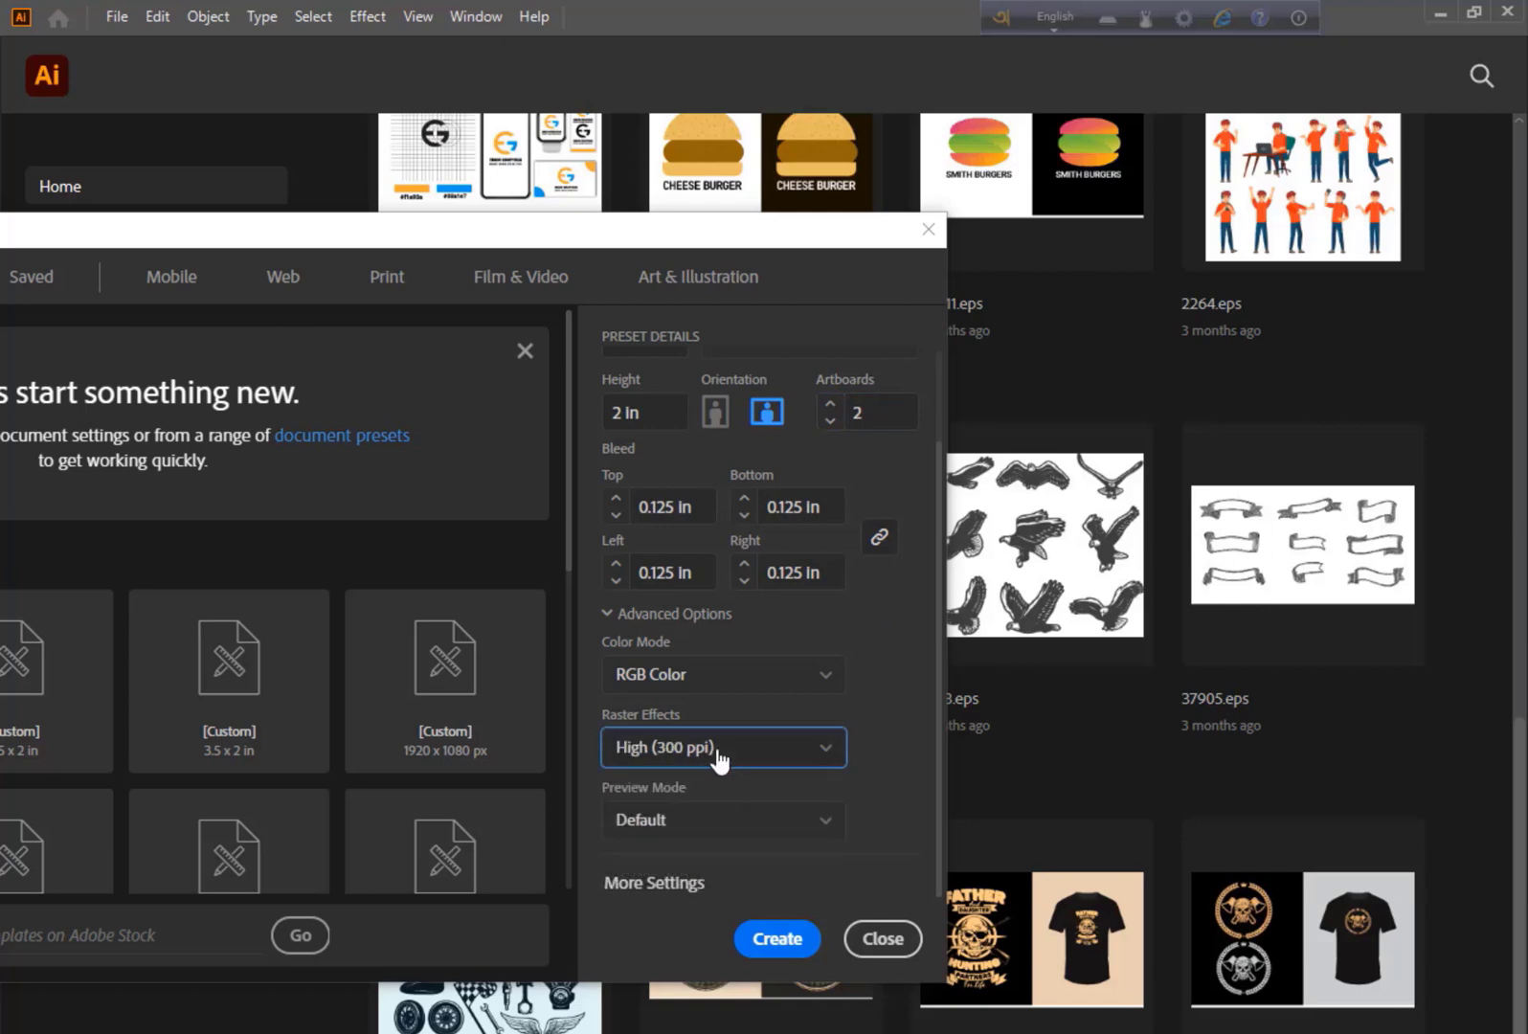
{"action": "left_click", "coordinate": [720, 820]}
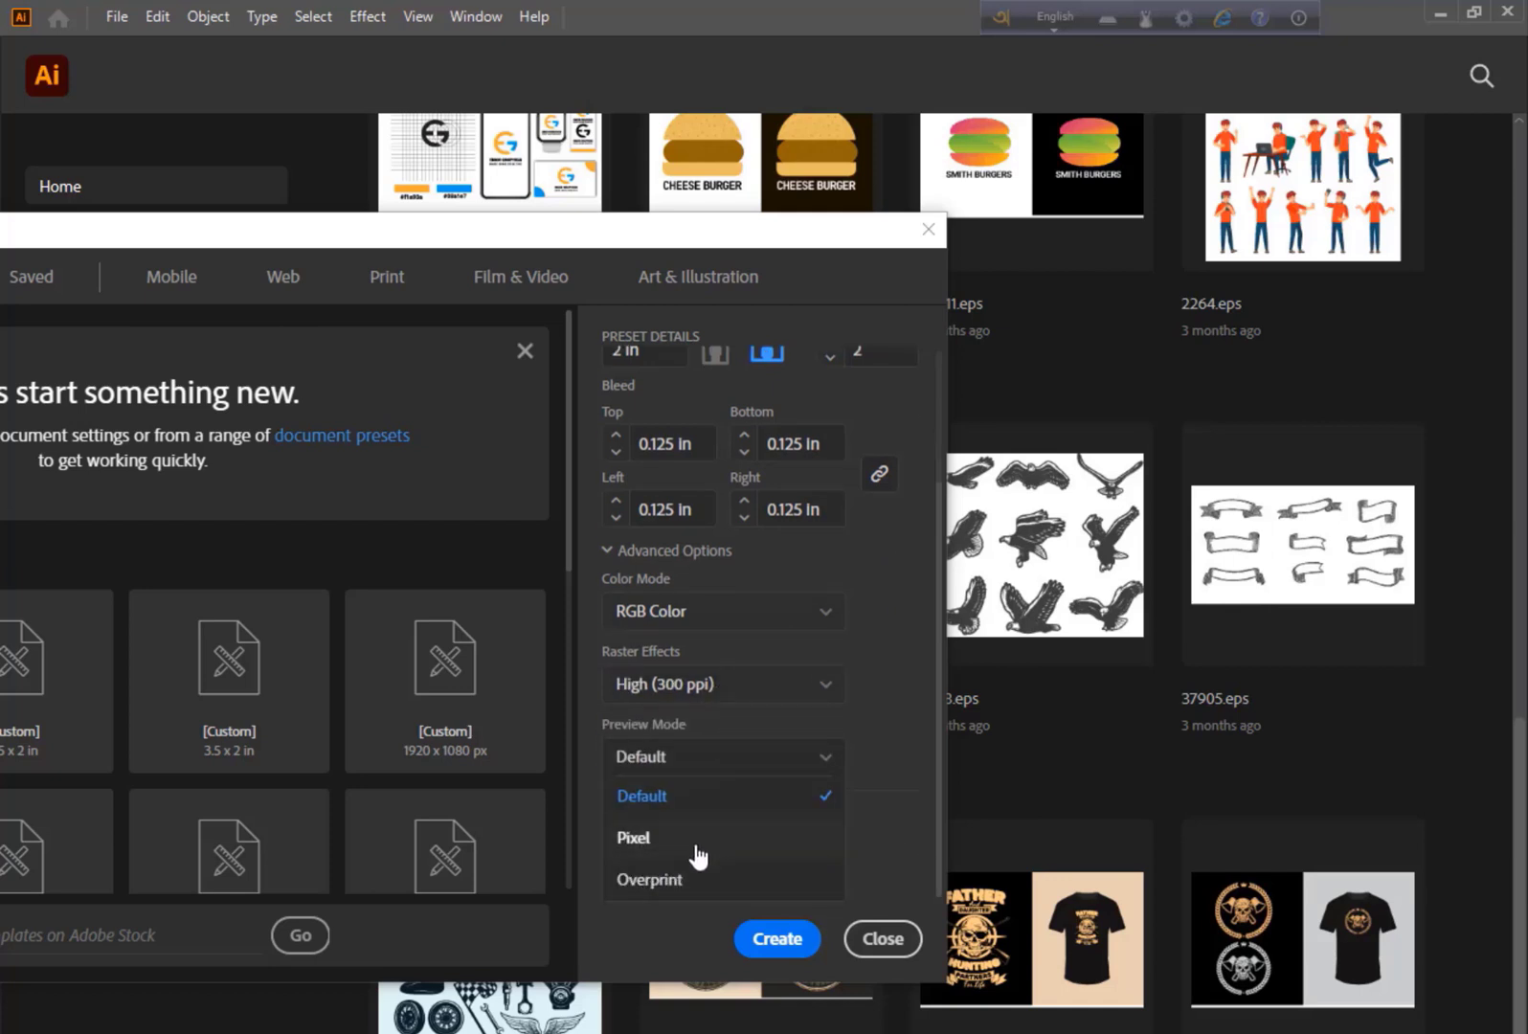
{"action": "left_click", "coordinate": [762, 762]}
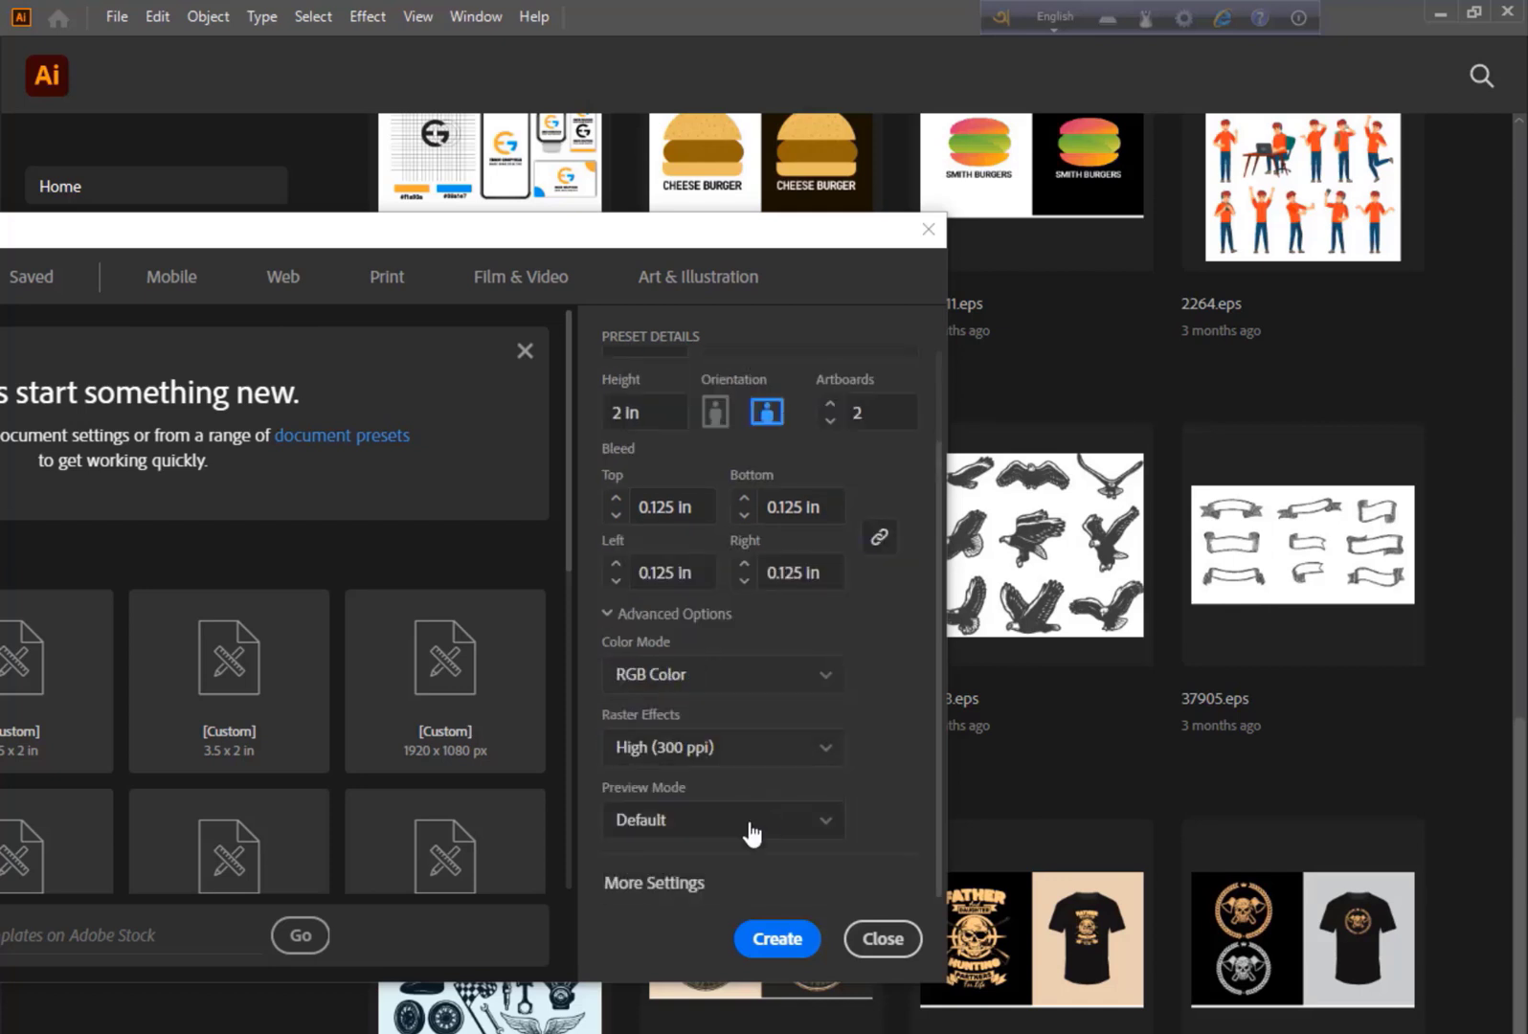
{"action": "left_click", "coordinate": [750, 691]}
{"action": "left_click", "coordinate": [699, 752]}
{"action": "left_click", "coordinate": [789, 688]}
{"action": "left_click", "coordinate": [760, 713]}
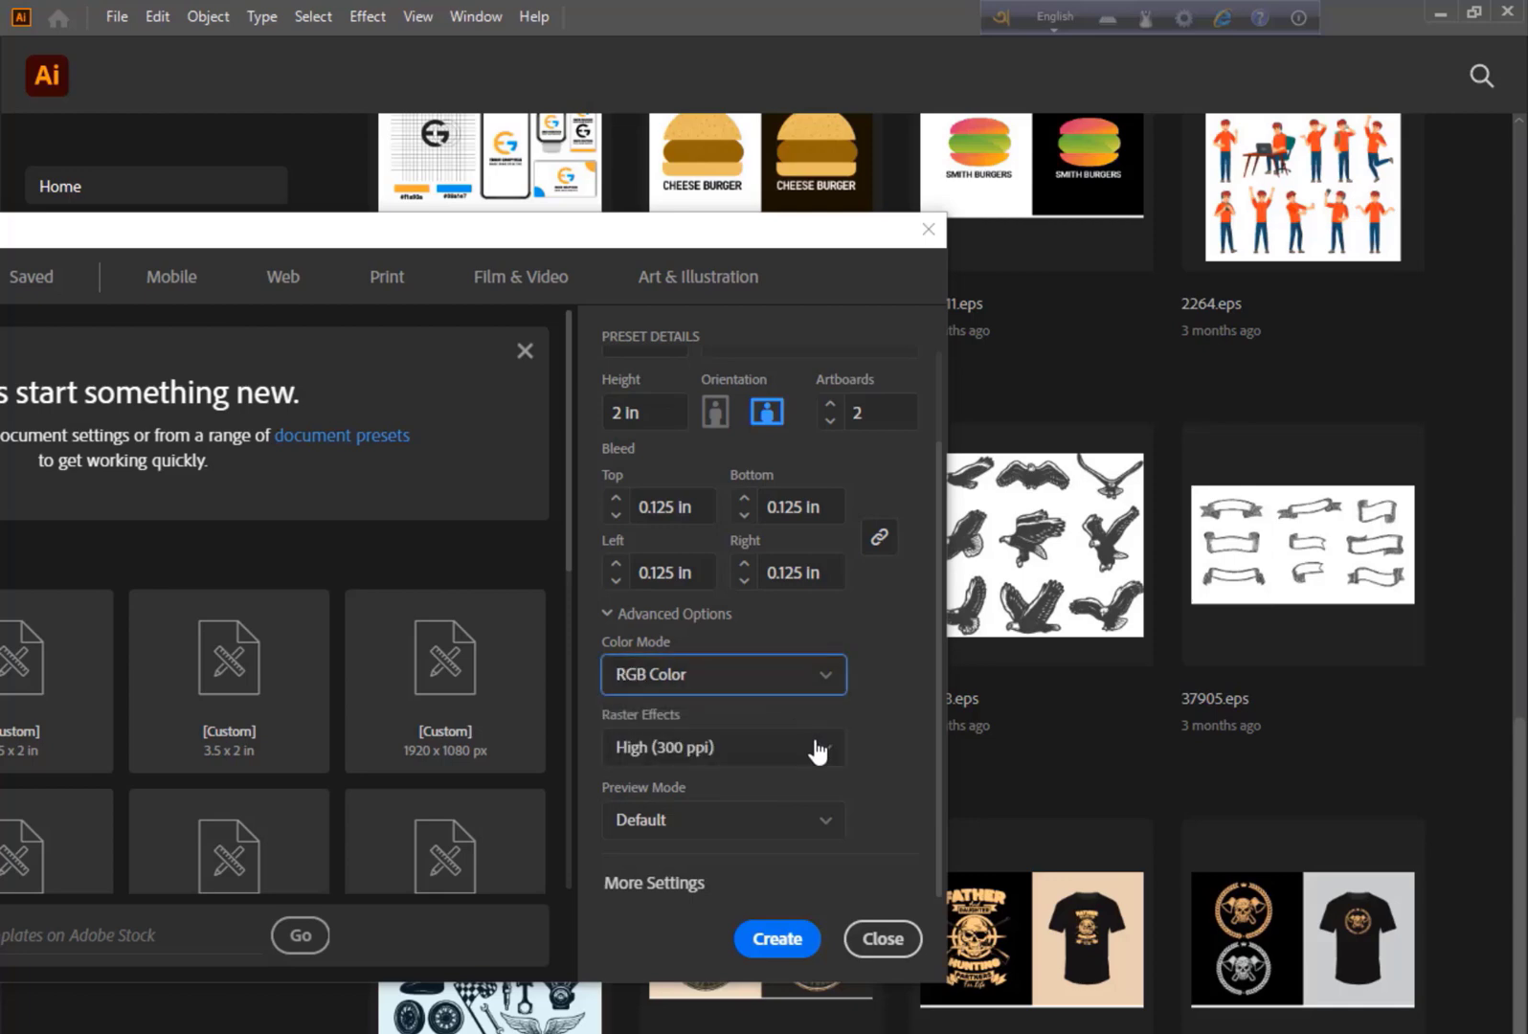
Set the raster effects to Screen (72 ppi) and create the document
{"action": "left_click", "coordinate": [815, 747]}
{"action": "left_click", "coordinate": [749, 871]}
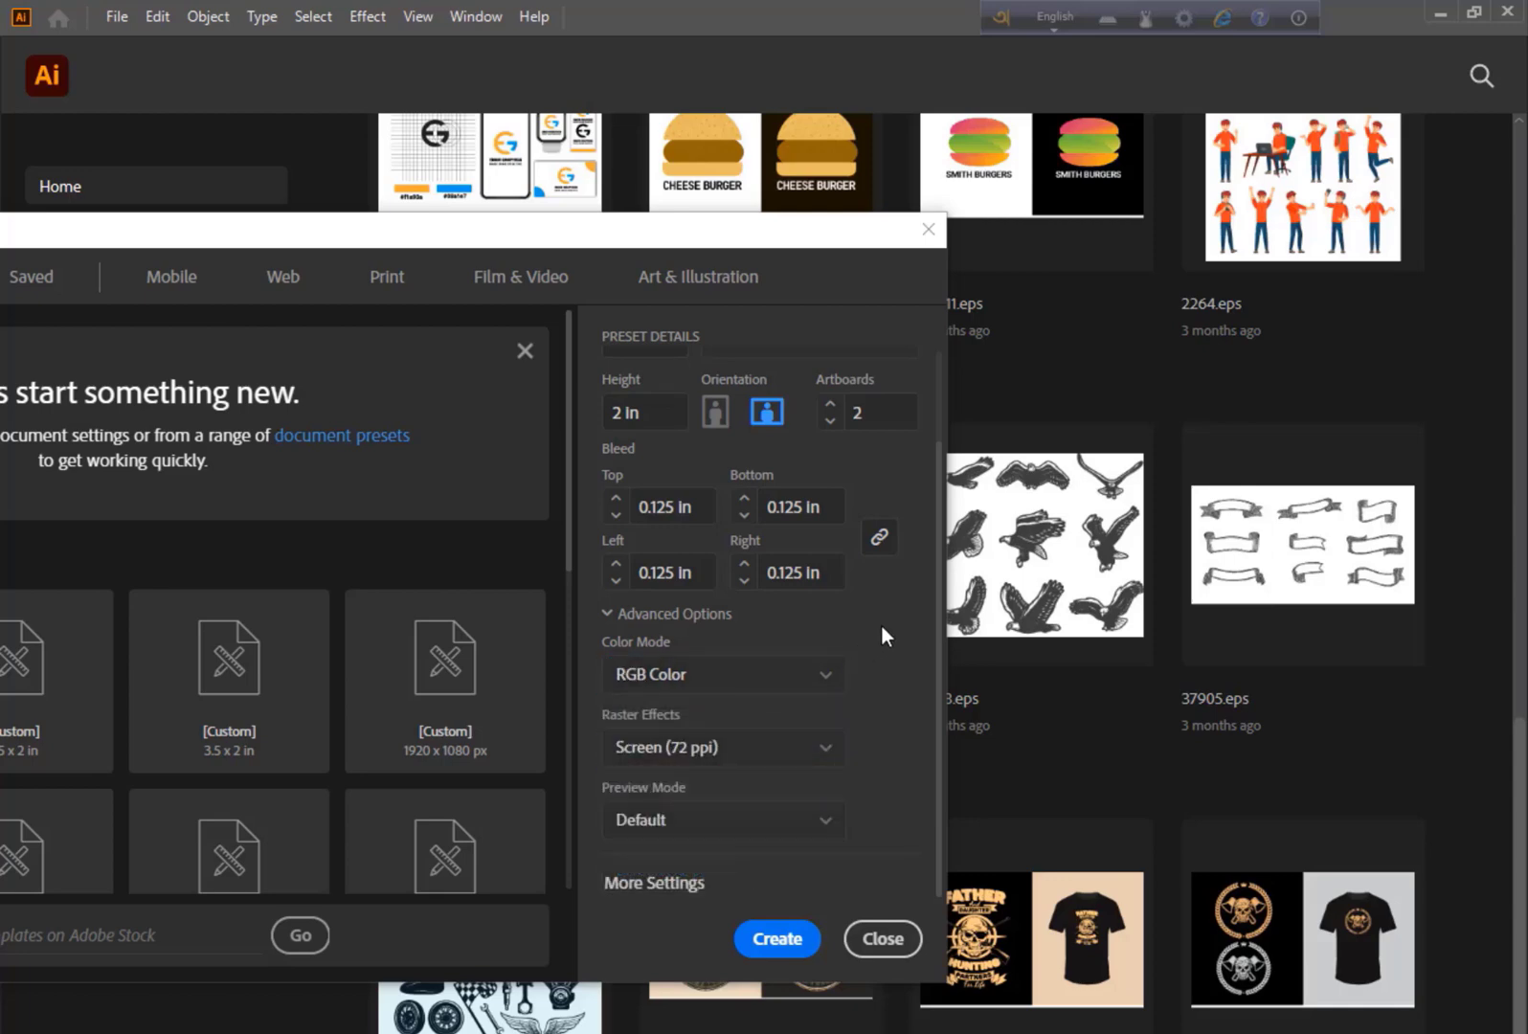
{"action": "scroll", "coordinate": [699, 638], "scroll_direction": "up", "scroll_amount": 2}
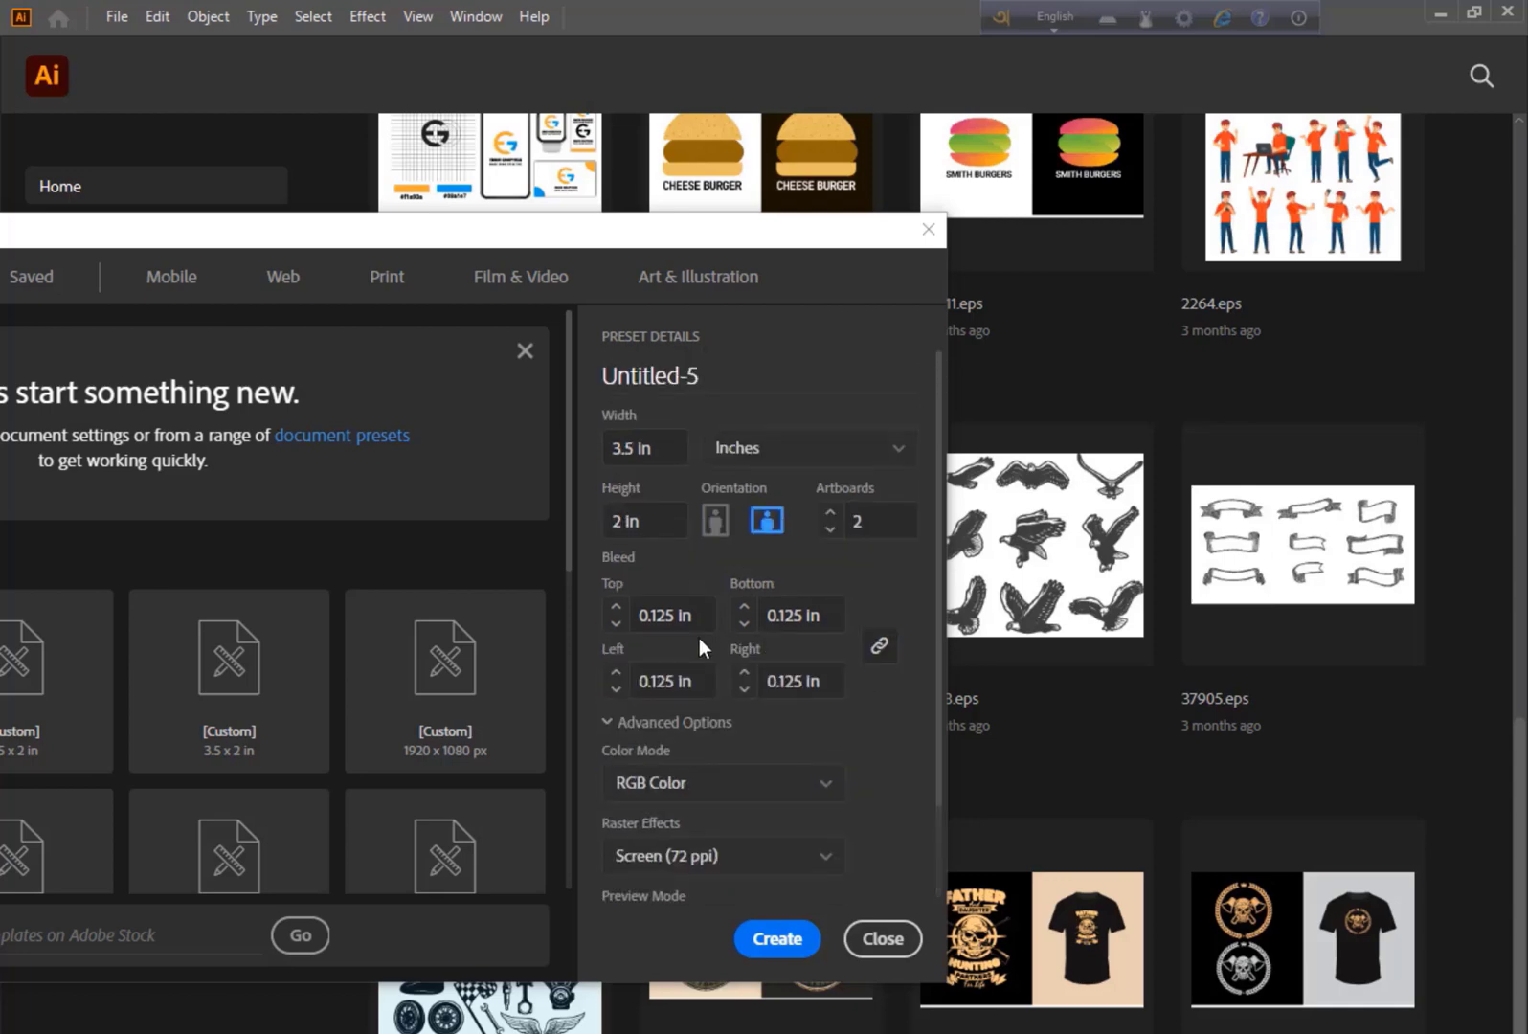
{"action": "left_click", "coordinate": [763, 941]}
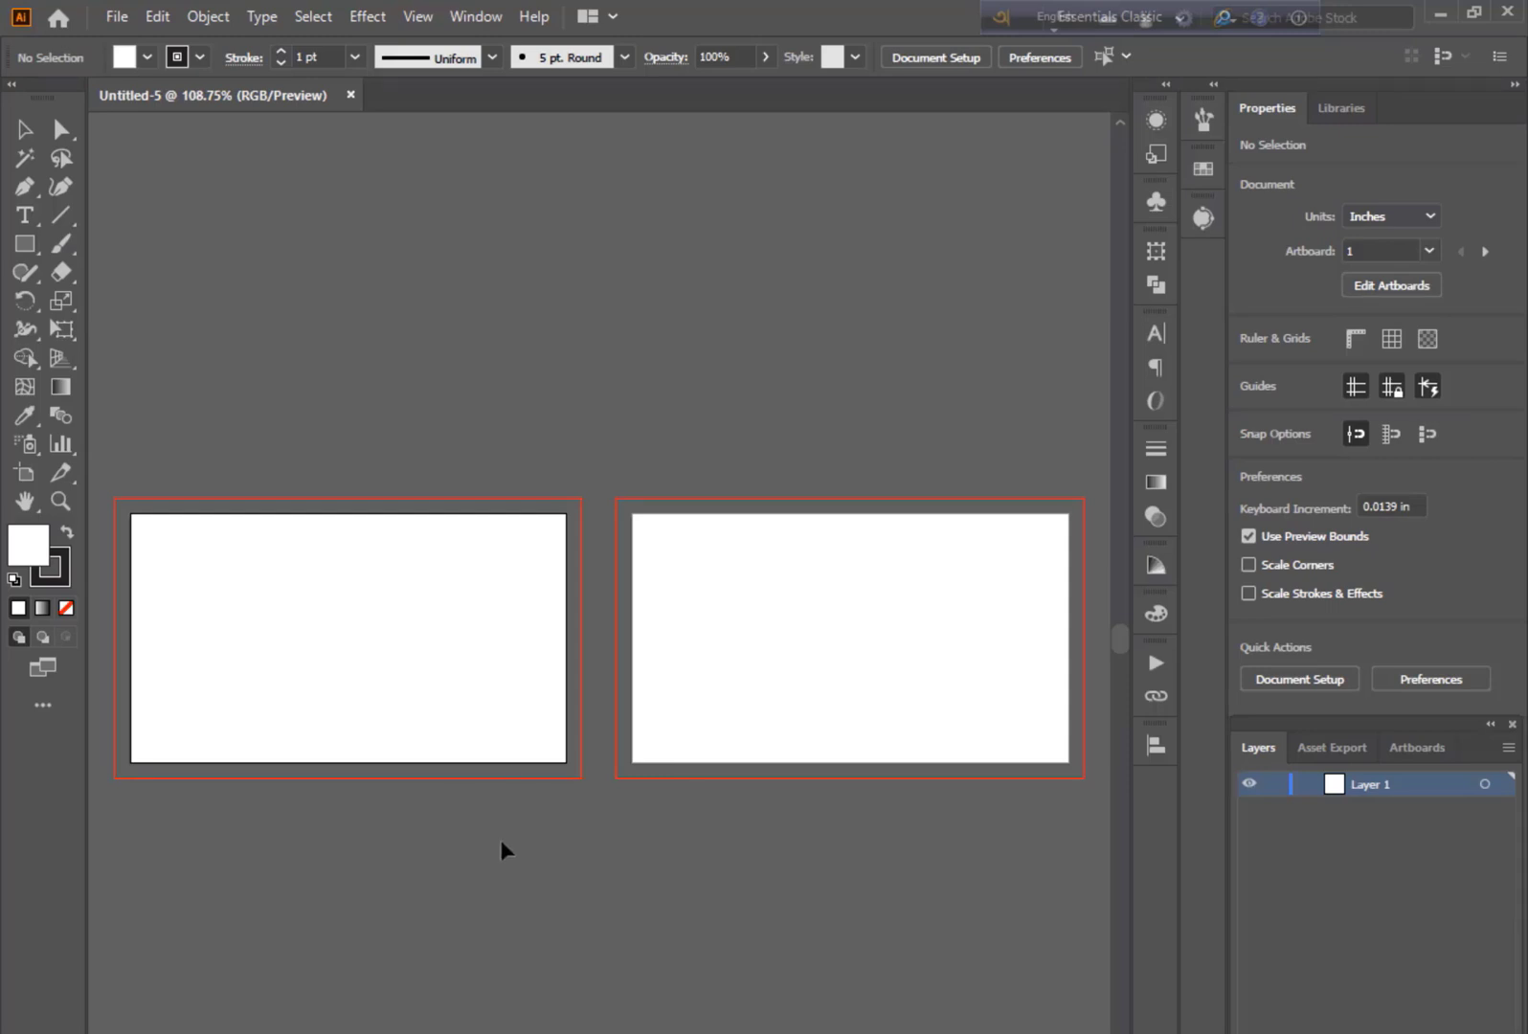
Draw a white rectangle without stroke, 3.75 by 2.25 in, covering the first artboard out to its bleed edges
{"action": "key", "text": "ctrl+plus"}
{"action": "key", "text": "ctrl+plus"}
{"action": "left_click_drag", "start_coordinate": [369, 721], "coordinate": [800, 717]}
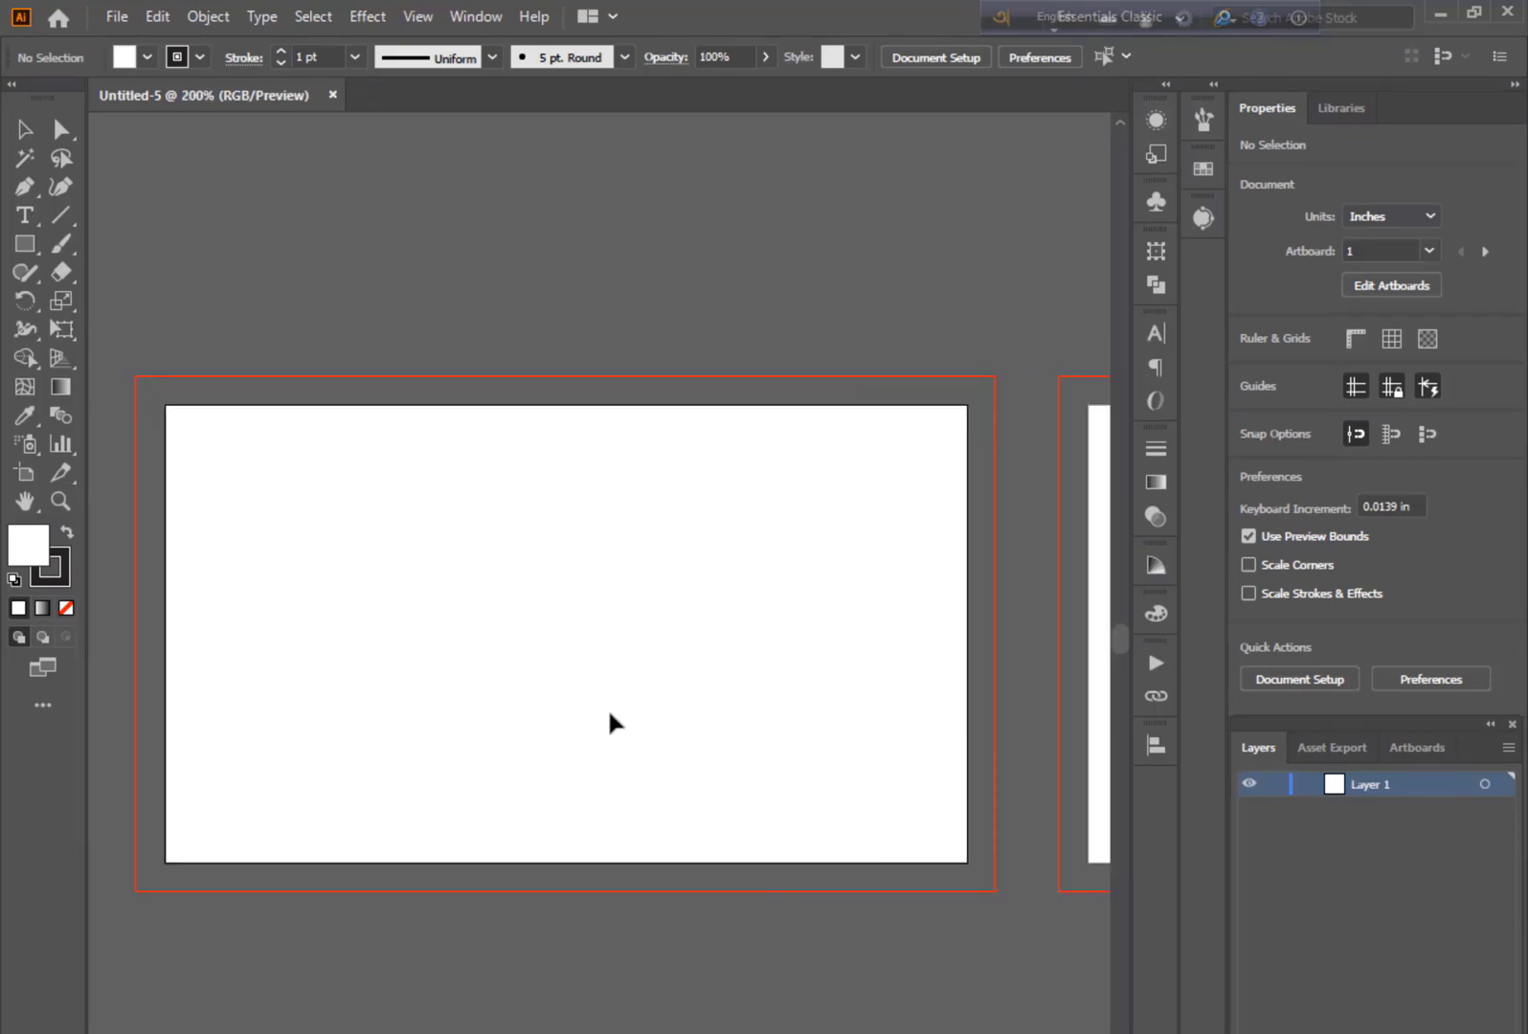
{"action": "left_click", "coordinate": [54, 583]}
{"action": "left_click", "coordinate": [66, 608]}
{"action": "left_click", "coordinate": [35, 545]}
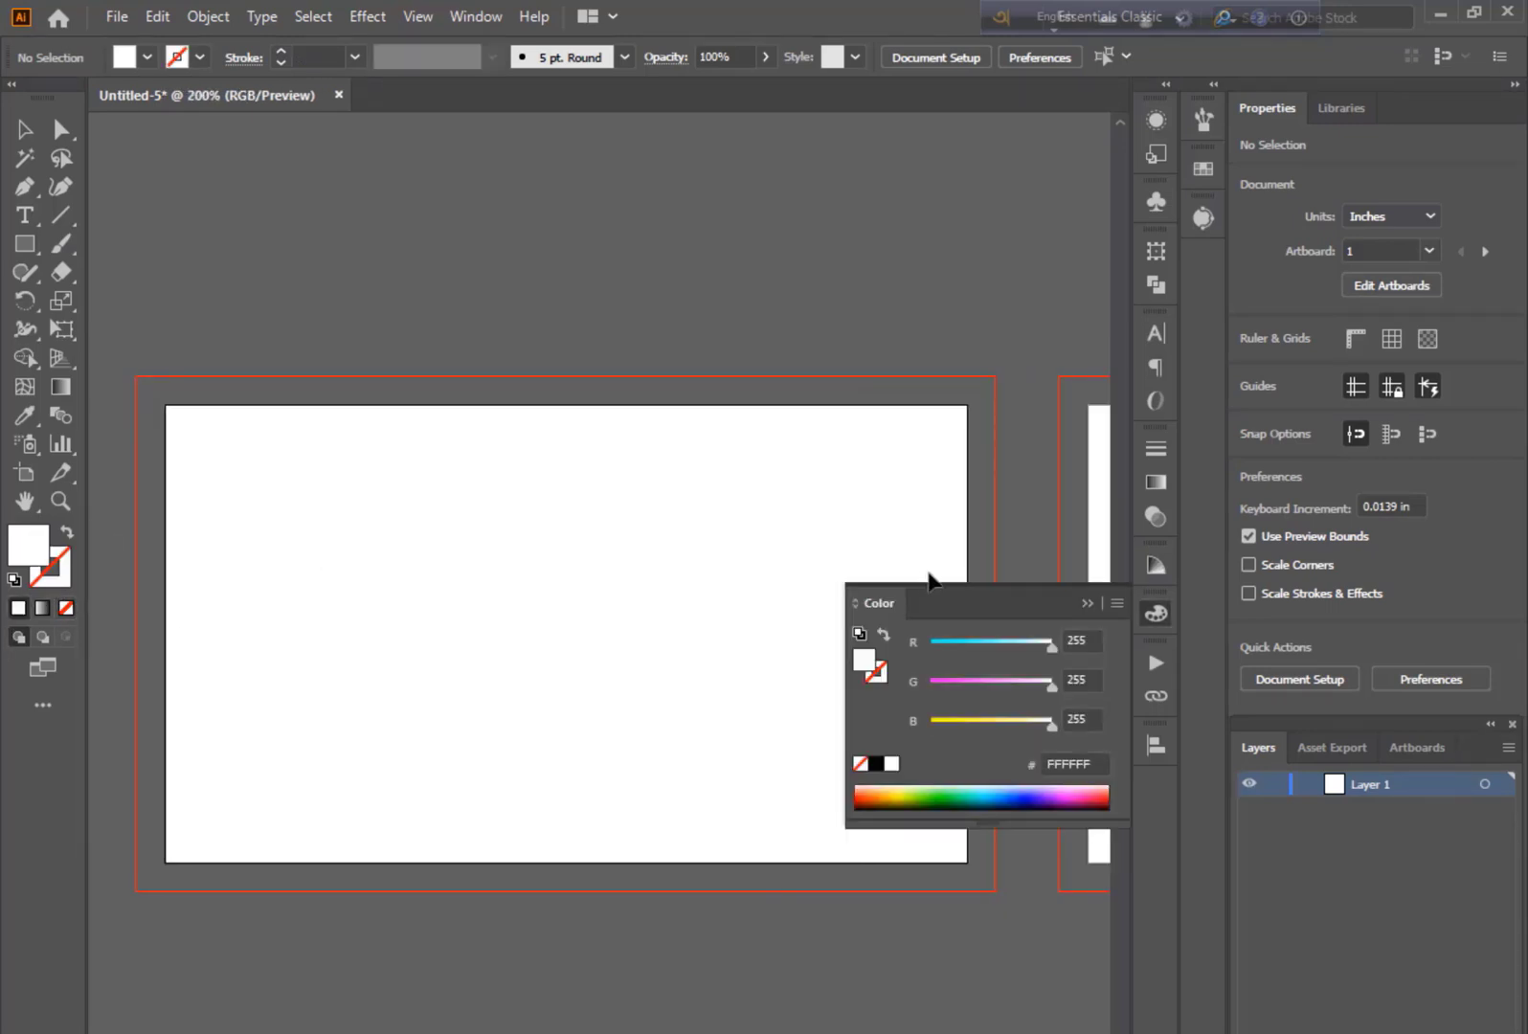
{"action": "left_click", "coordinate": [1087, 603]}
{"action": "left_click", "coordinate": [25, 244]}
{"action": "left_click_drag", "start_coordinate": [137, 377], "coordinate": [996, 890]}
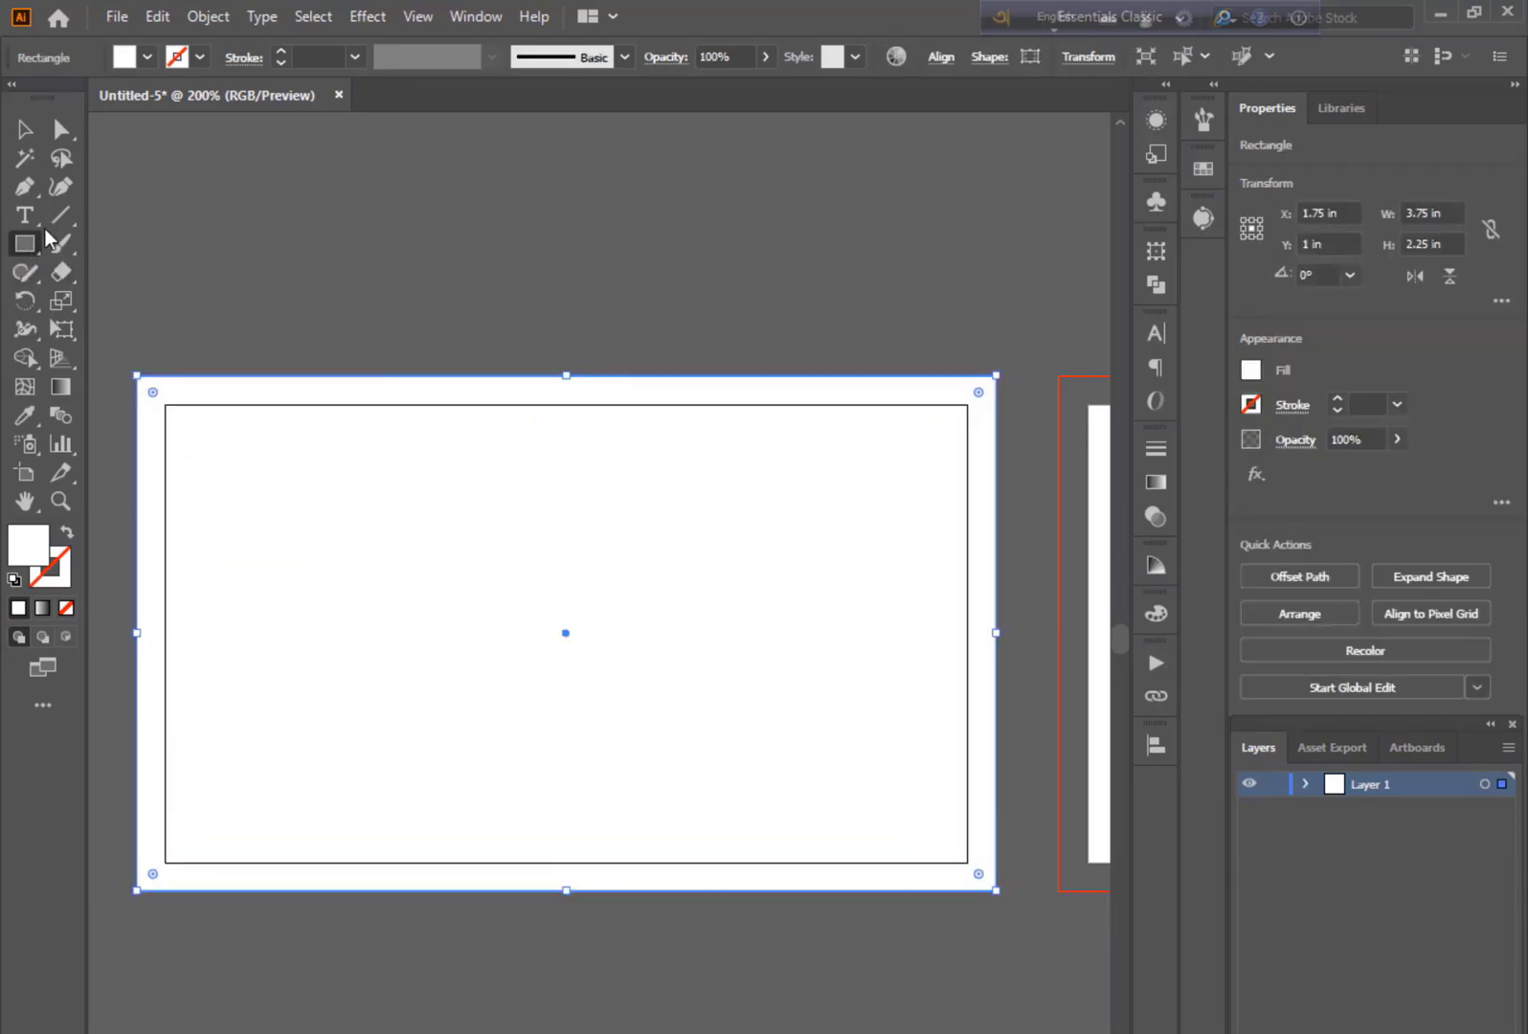
Offset the white rectangle's path by -0.25 in with miter joins and convert the resulting inner rectangle into guides
{"action": "key", "text": "v"}
{"action": "left_click", "coordinate": [317, 242]}
{"action": "left_click", "coordinate": [369, 536]}
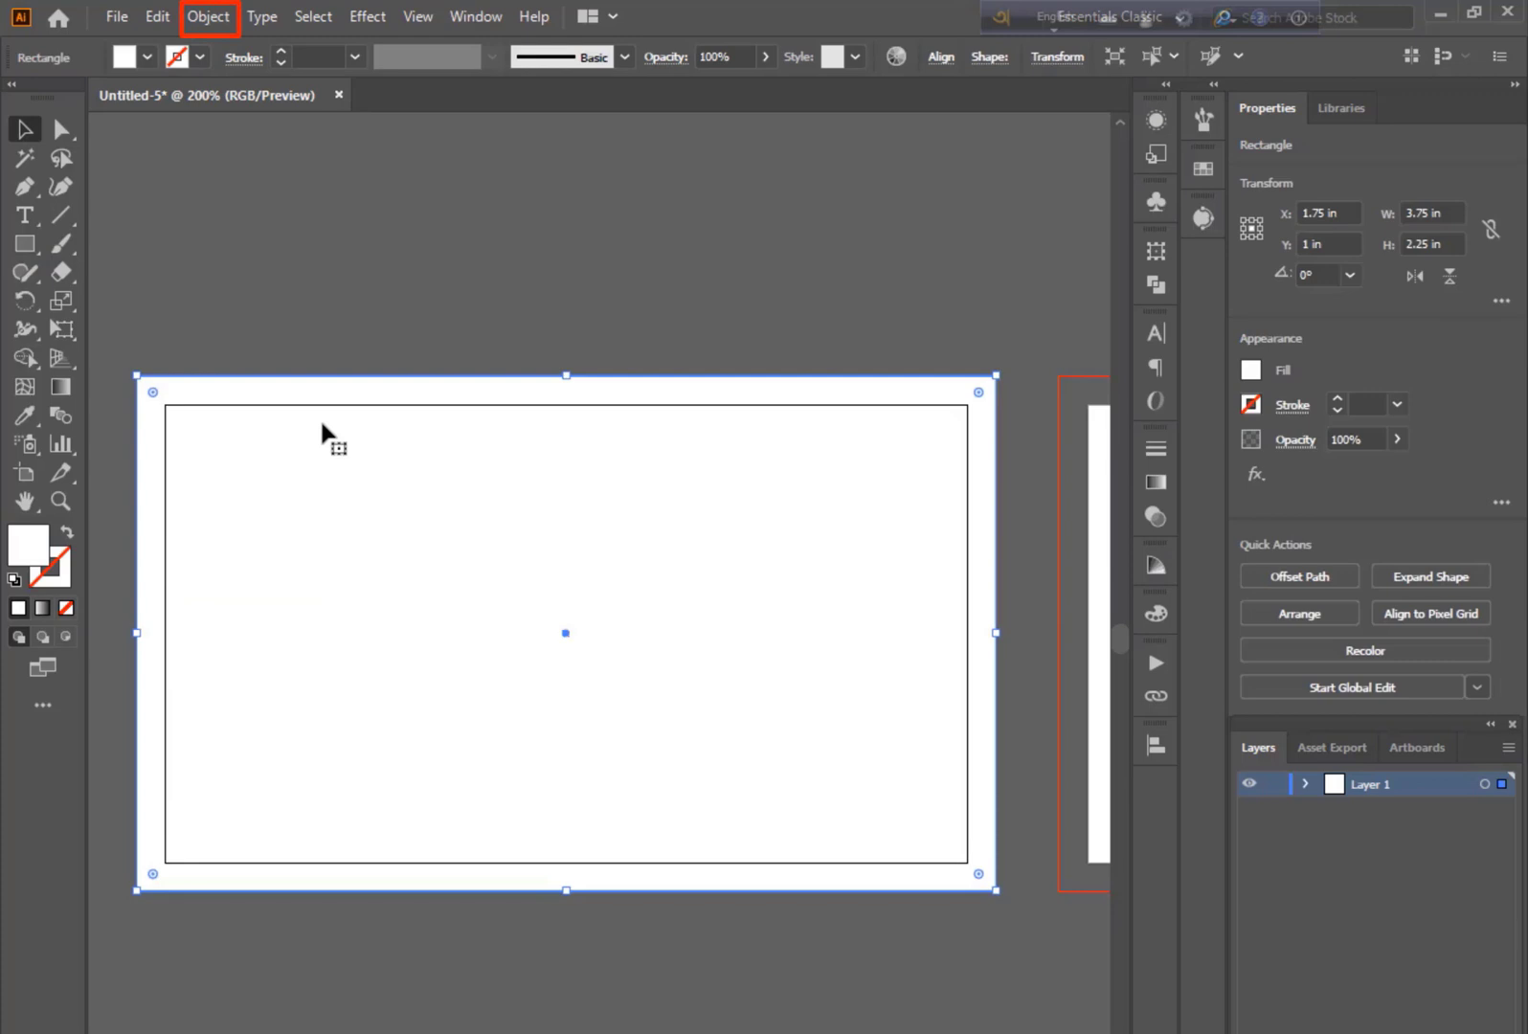
{"action": "left_click", "coordinate": [208, 17]}
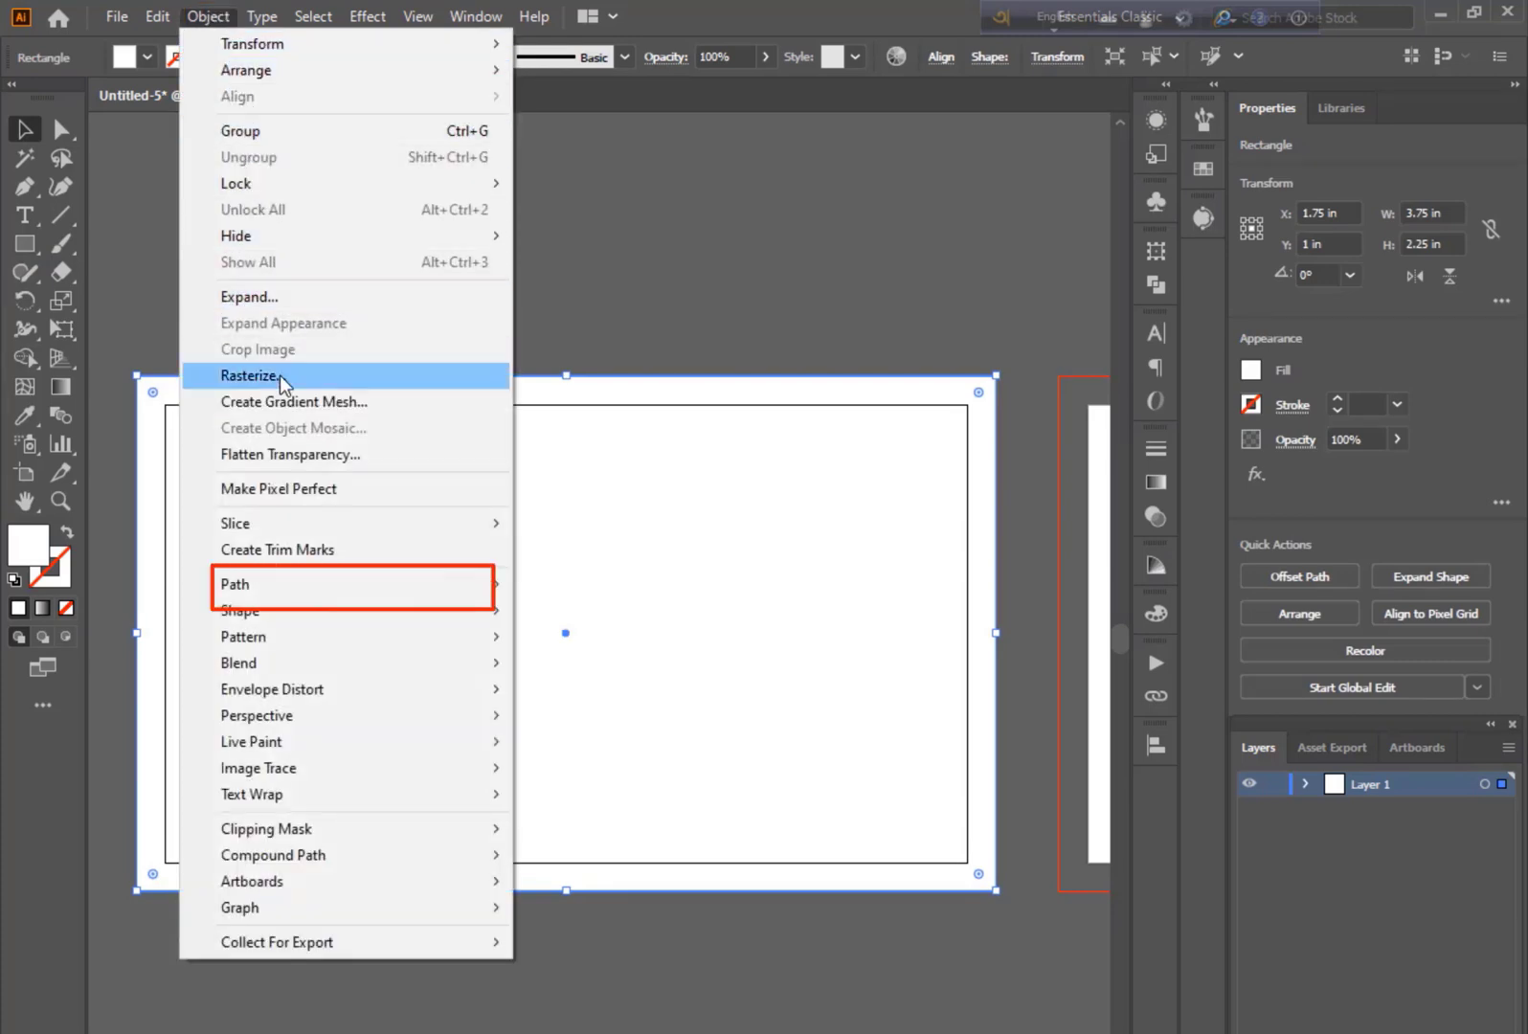
{"action": "mouse_move", "coordinate": [290, 581]}
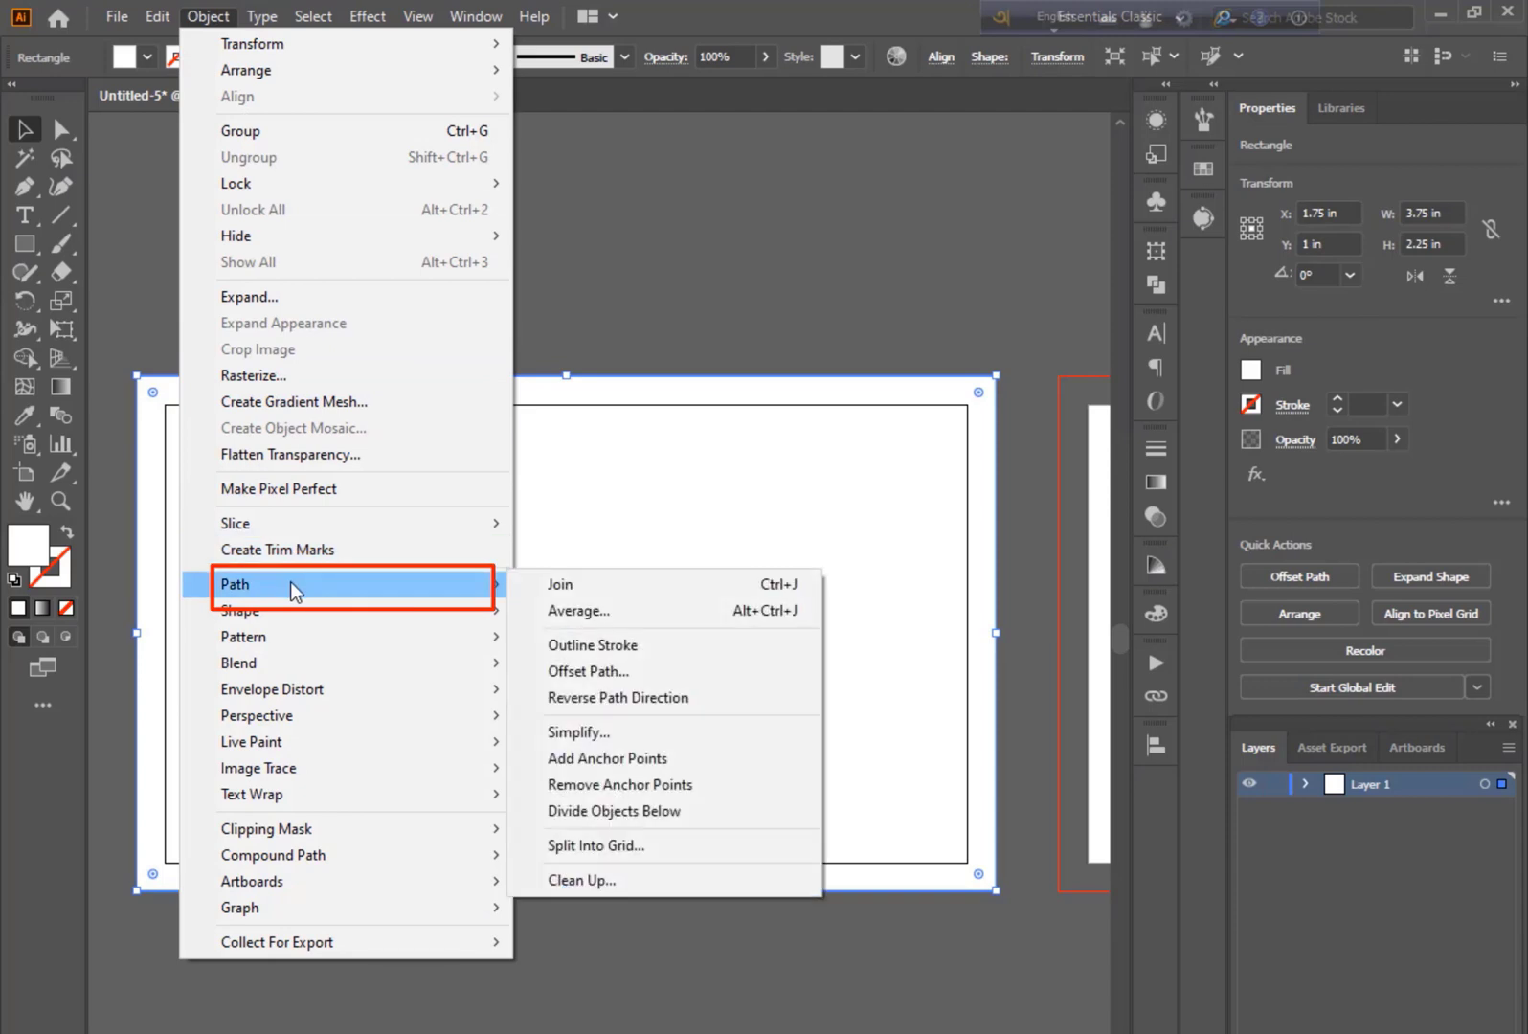
{"action": "left_click", "coordinate": [595, 674]}
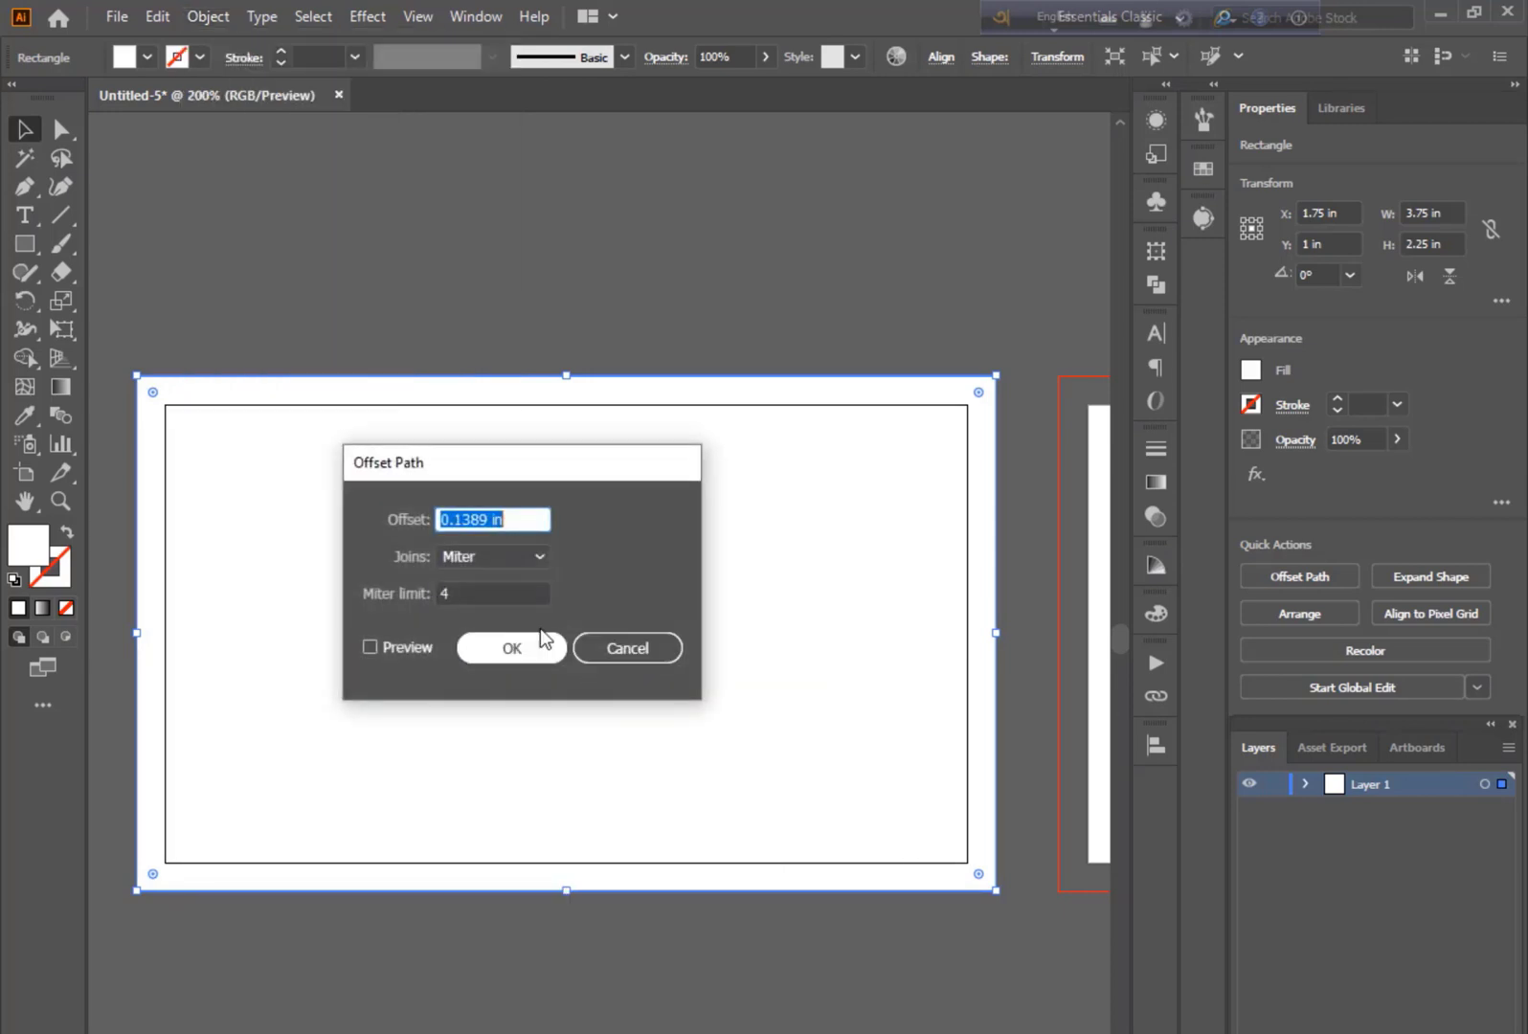
{"action": "left_click", "coordinate": [401, 646]}
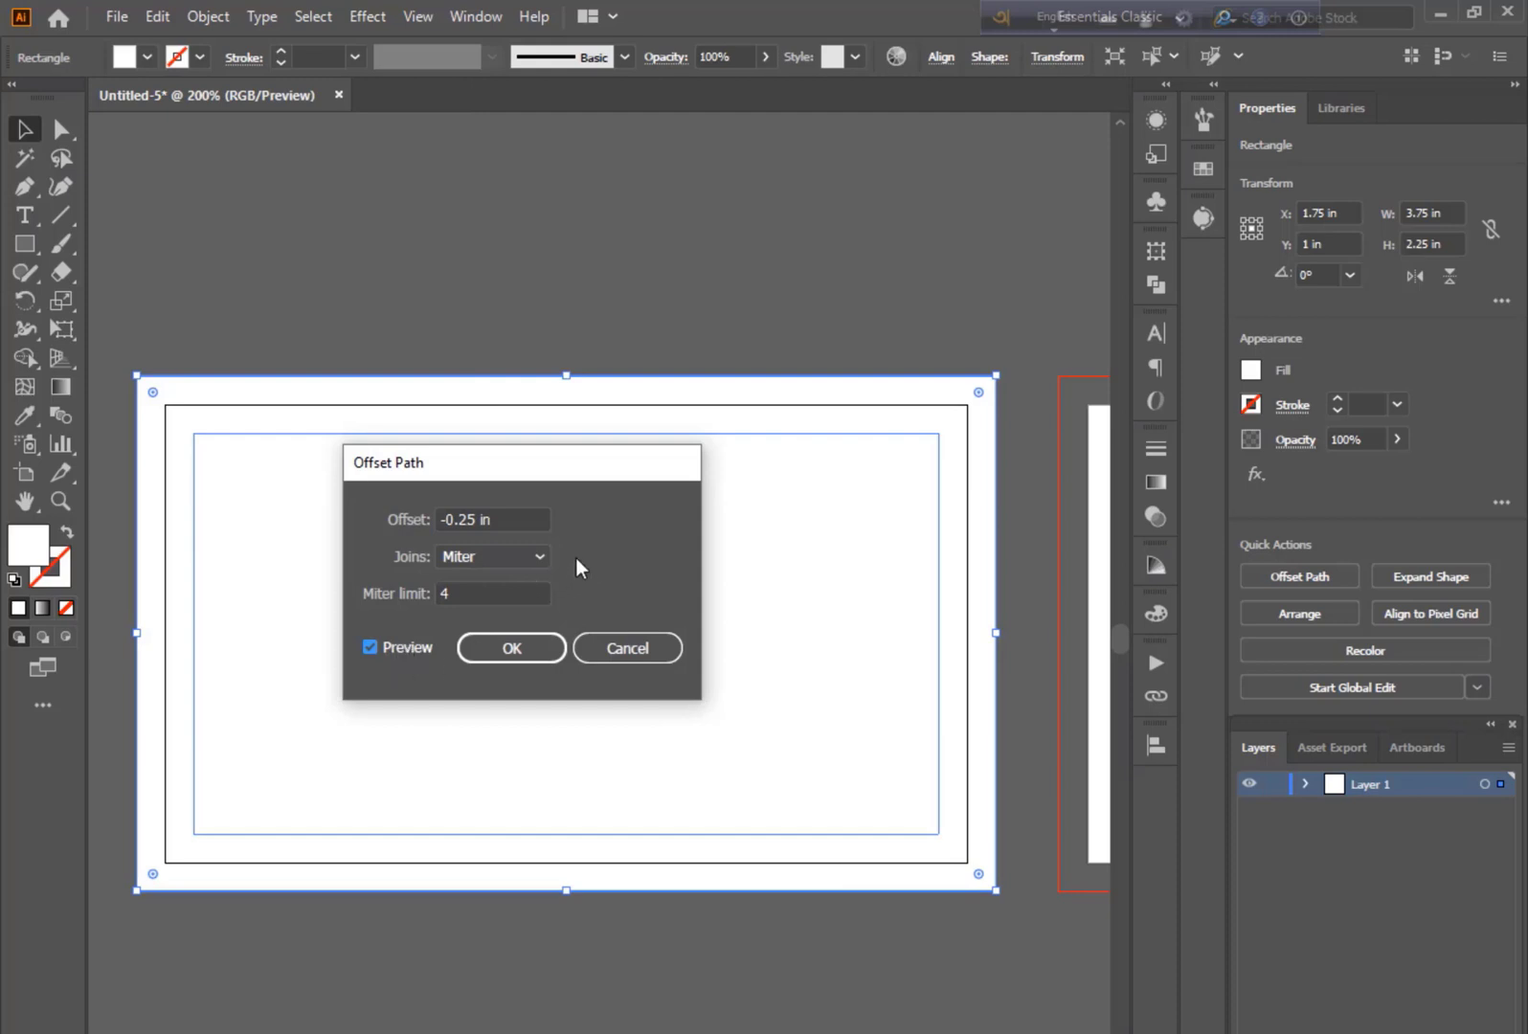
{"action": "left_click", "coordinate": [499, 519]}
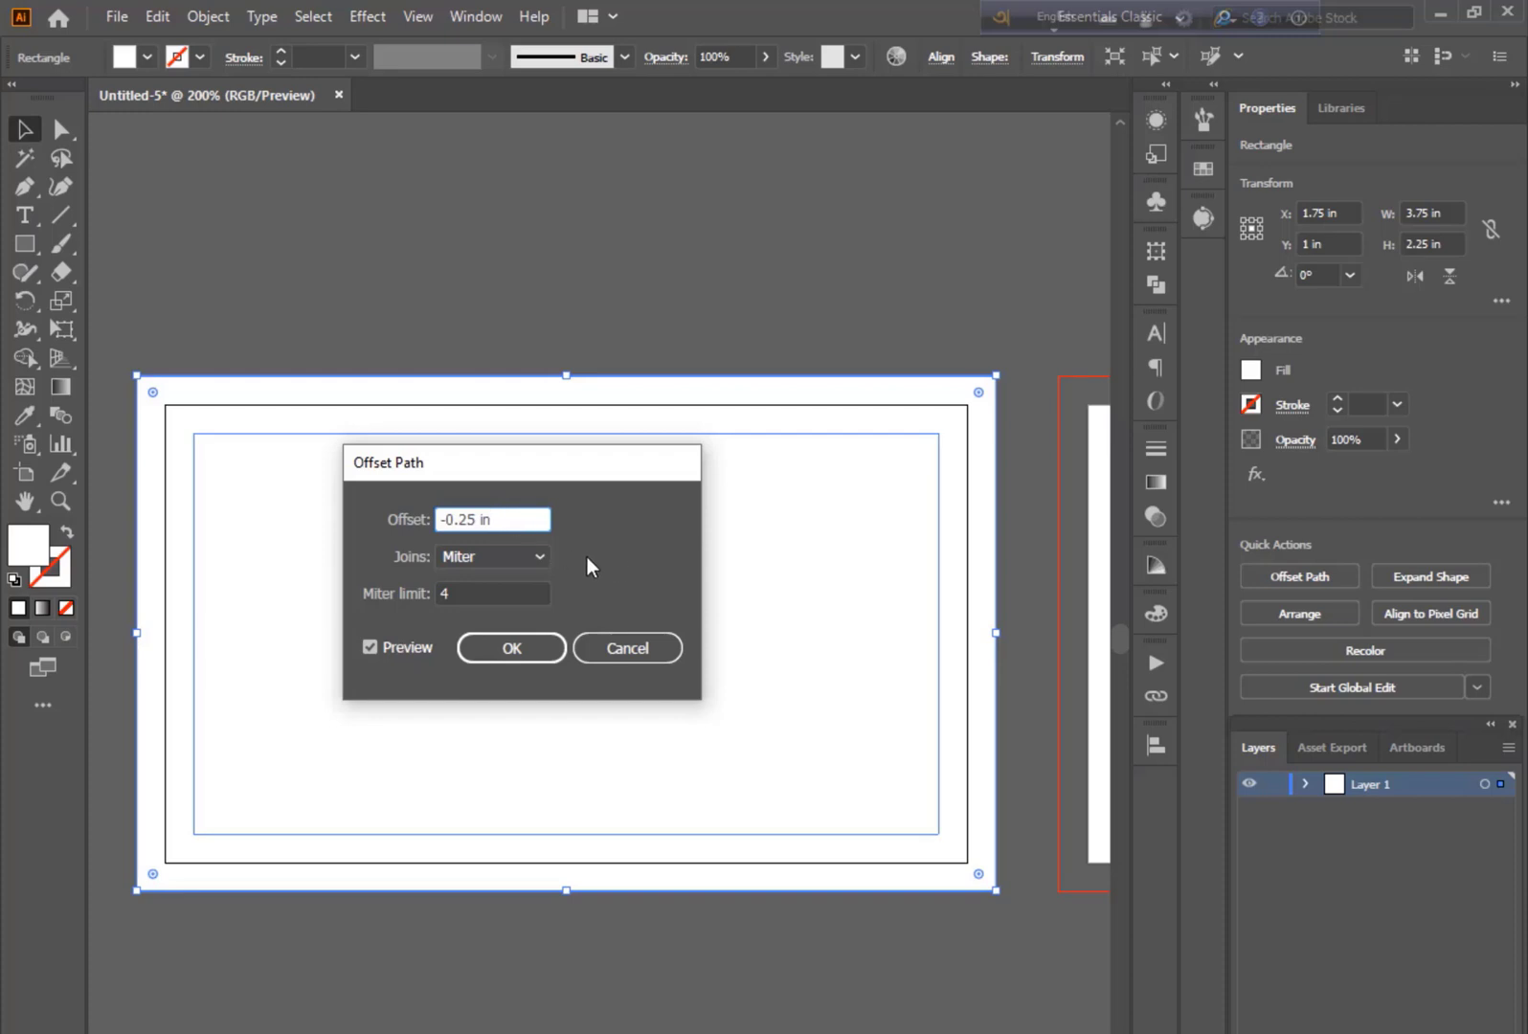
{"action": "left_click", "coordinate": [490, 648]}
{"action": "right_click", "coordinate": [388, 504]}
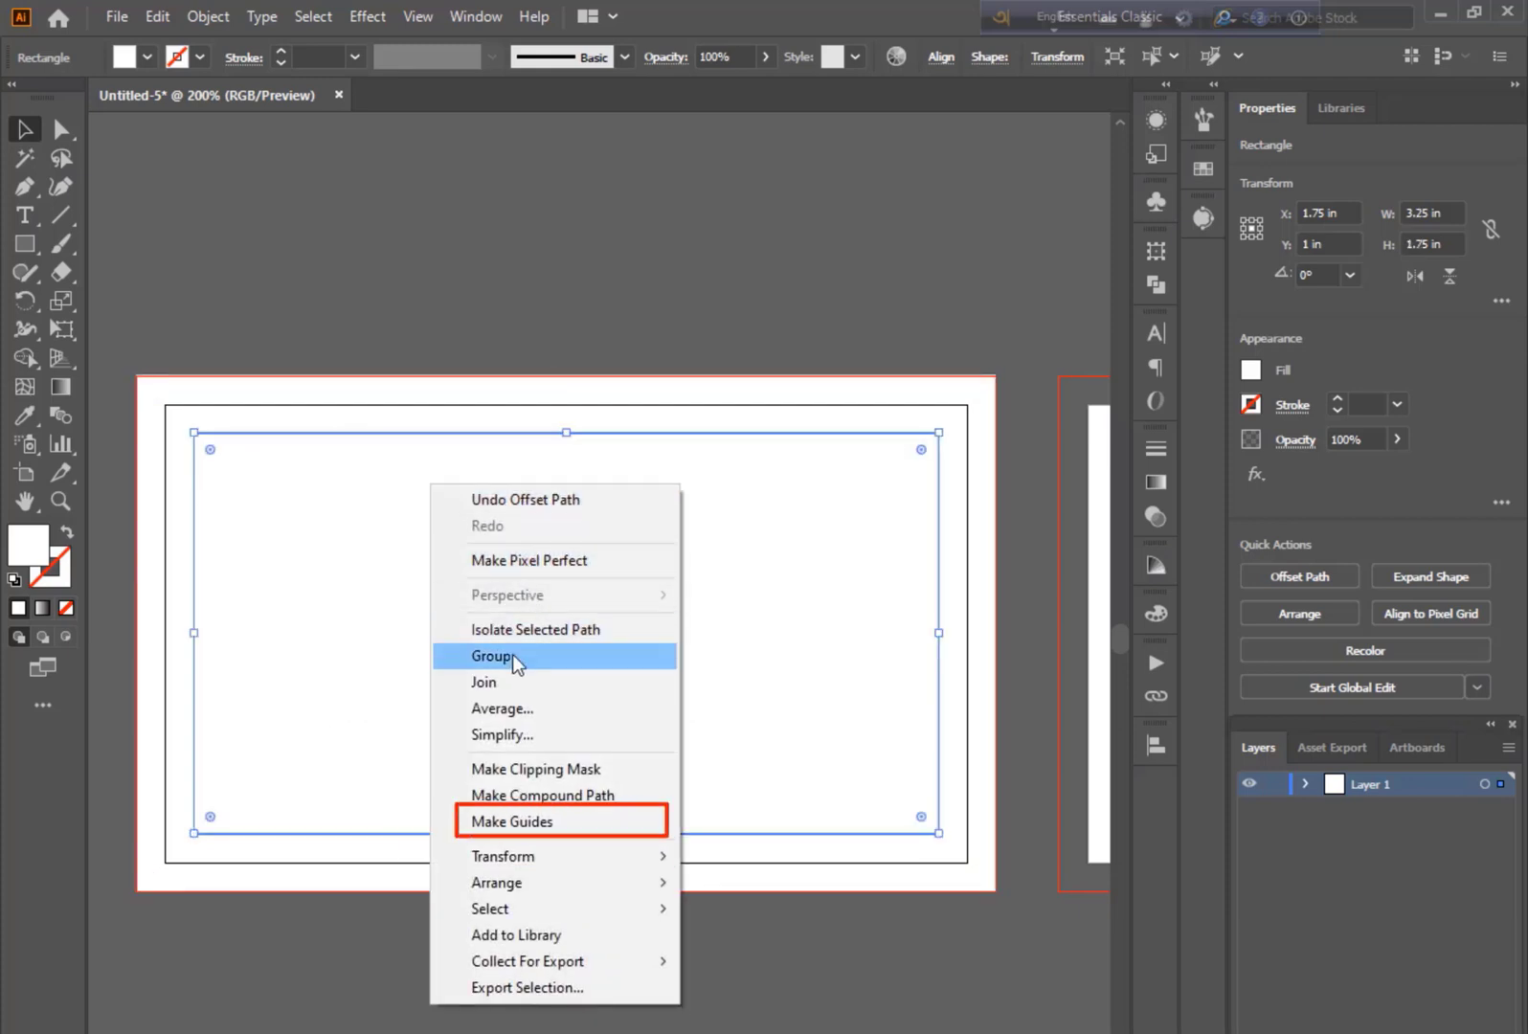
{"action": "left_click", "coordinate": [578, 824]}
Copy the white rectangle and its inner guides onto the second artboard, aligned to the bleed edges, and deselect them
{"action": "scroll", "coordinate": [274, 755], "scroll_direction": "down", "scroll_amount": 2}
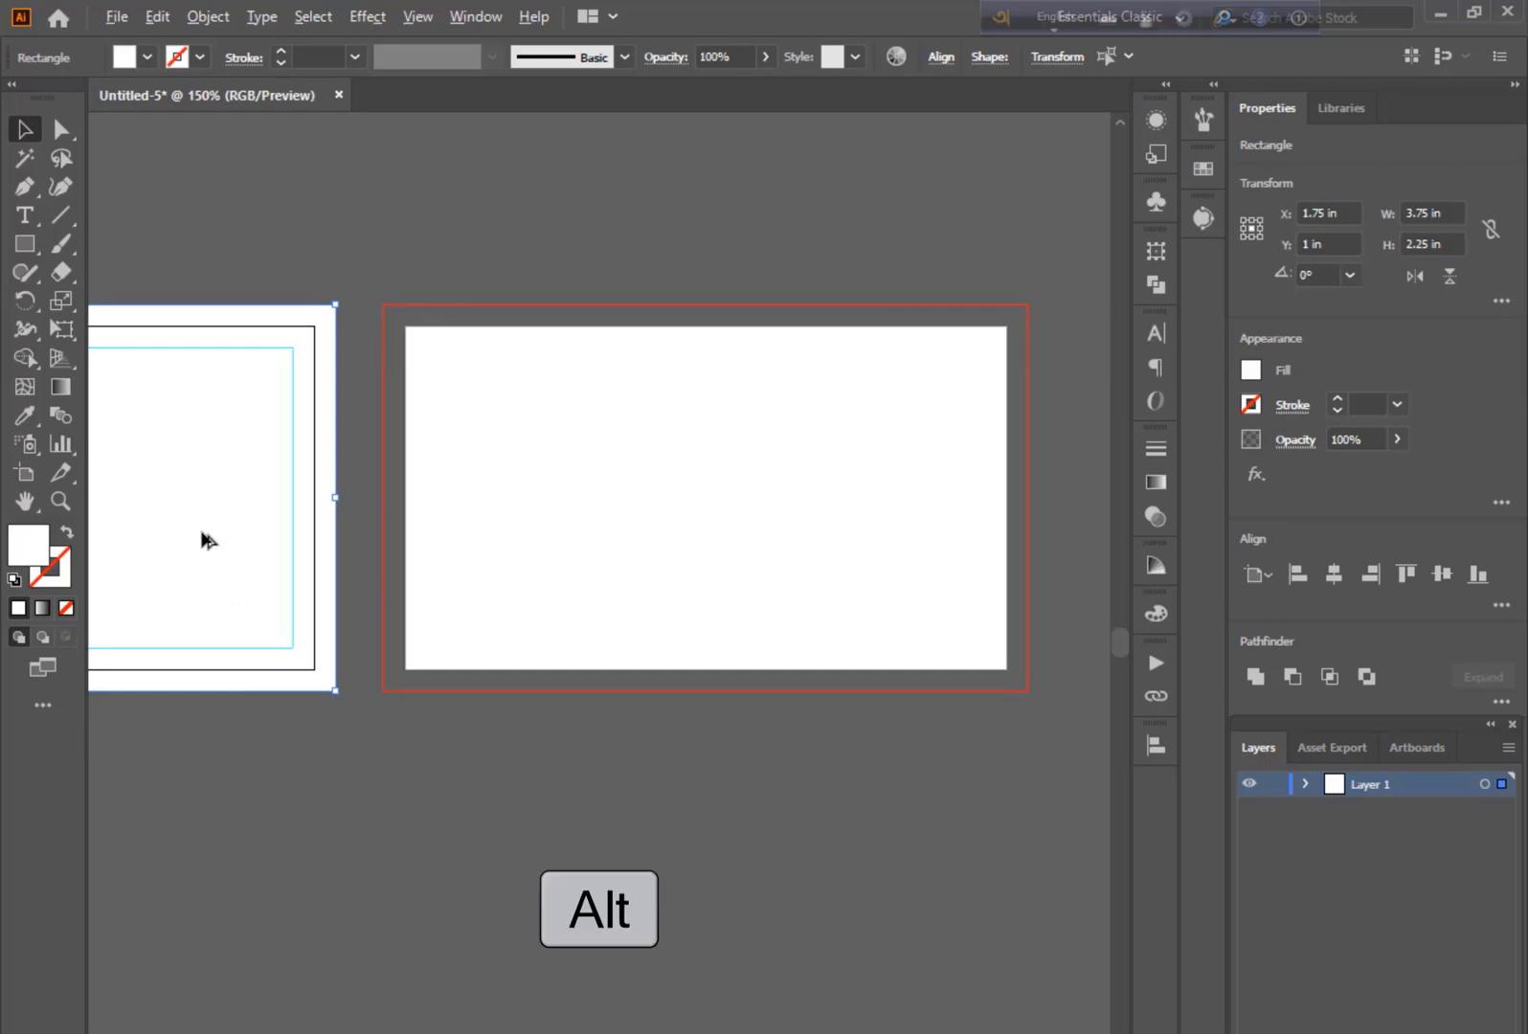
{"action": "left_click_drag", "start_coordinate": [205, 545], "coordinate": [894, 559]}
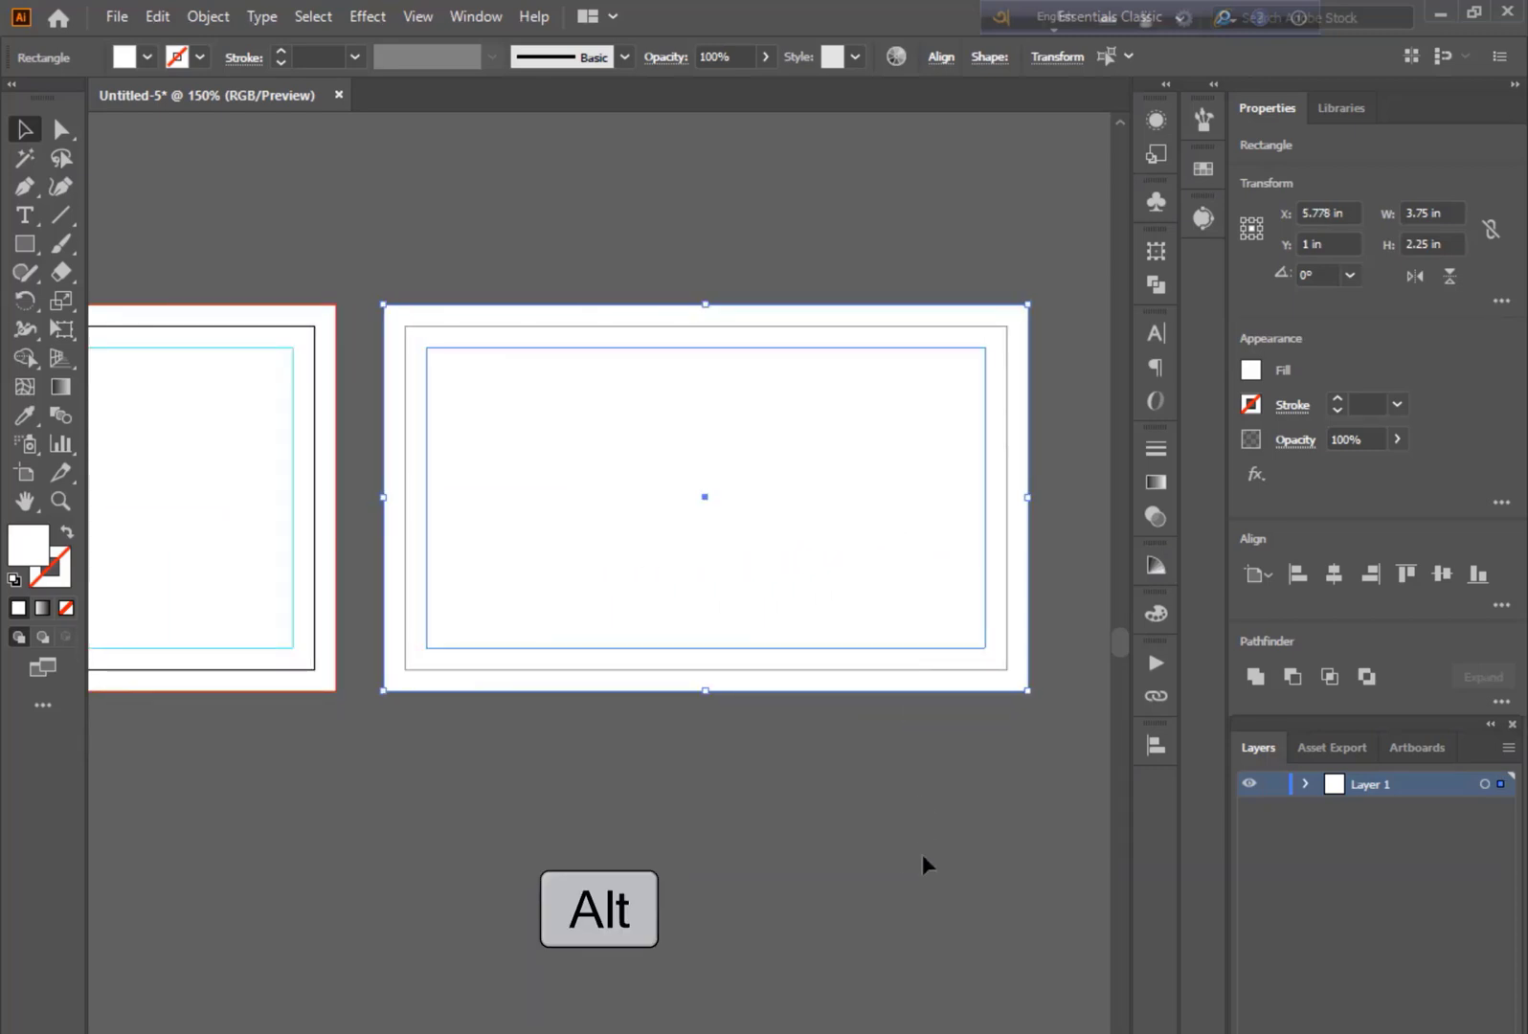
{"action": "left_click", "coordinate": [603, 773]}
Open the Web Icons symbol library and enlarge its floating window to show more symbols
{"action": "left_click_drag", "start_coordinate": [603, 773], "coordinate": [909, 807]}
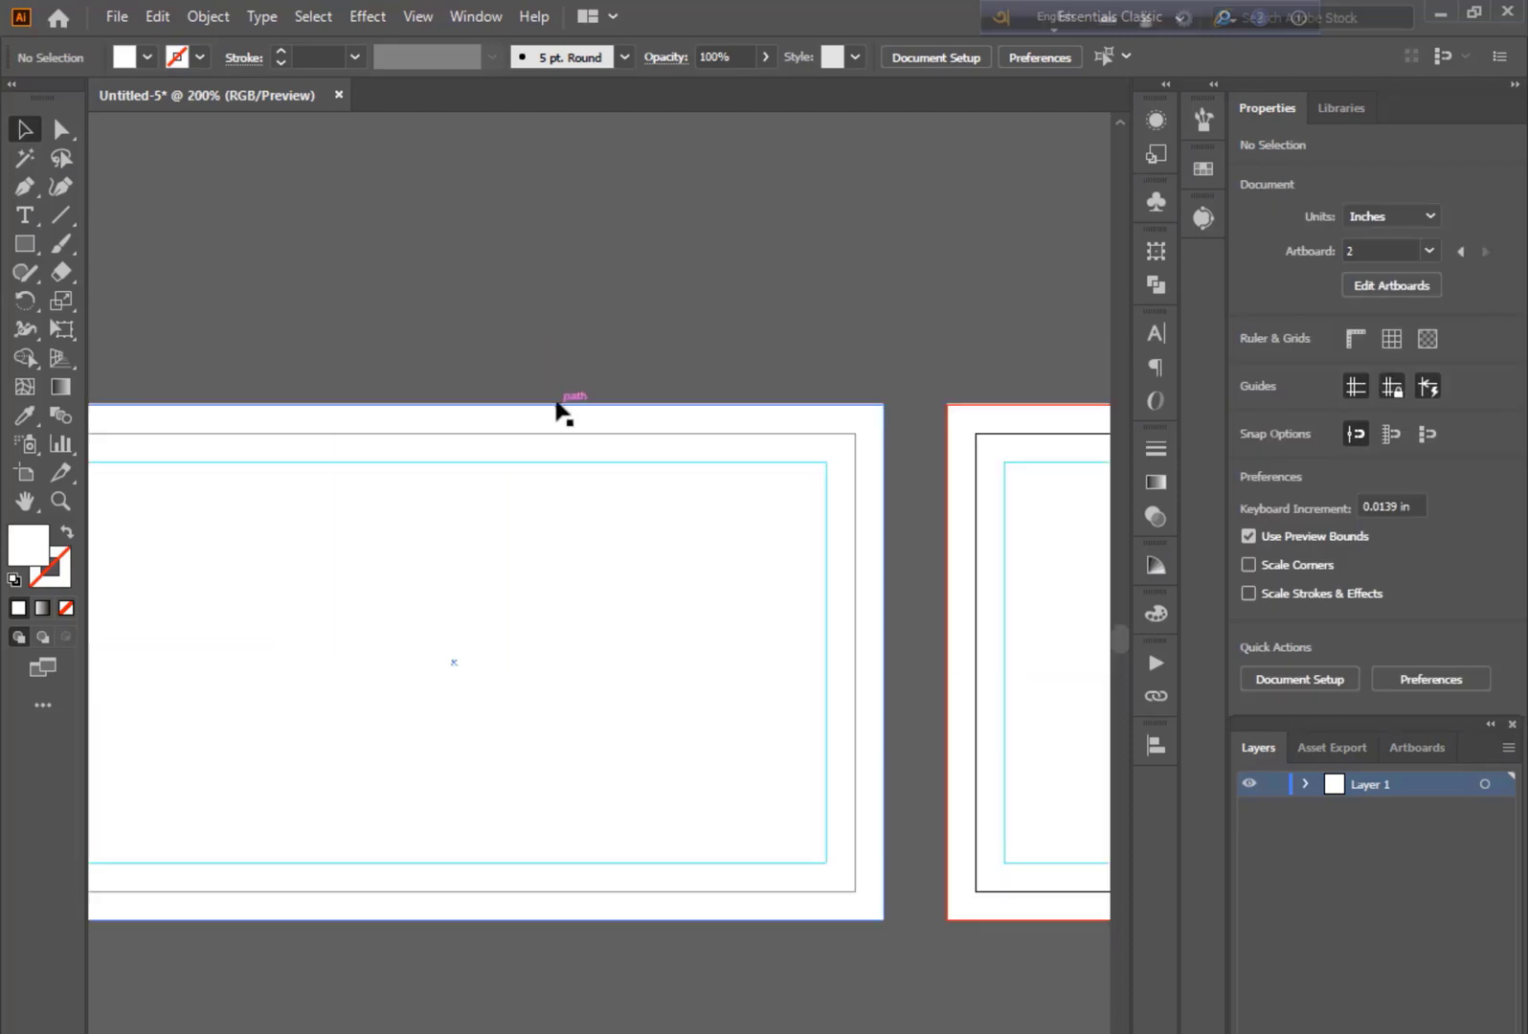
{"action": "left_click_drag", "start_coordinate": [470, 350], "coordinate": [600, 314]}
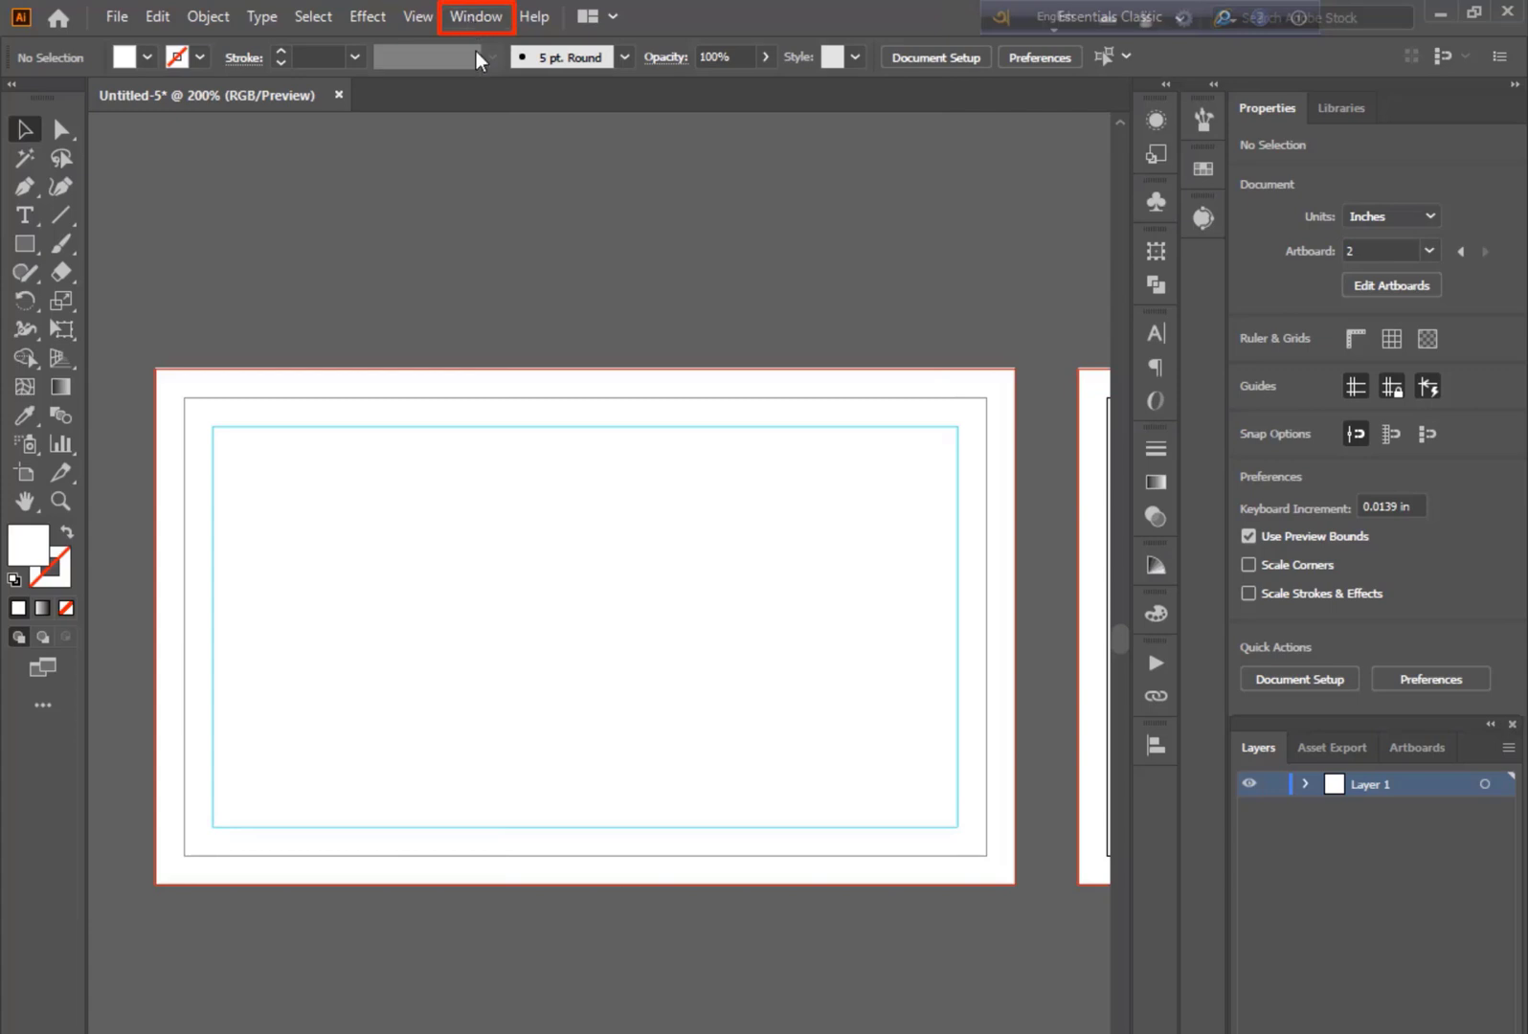
{"action": "left_click", "coordinate": [471, 17]}
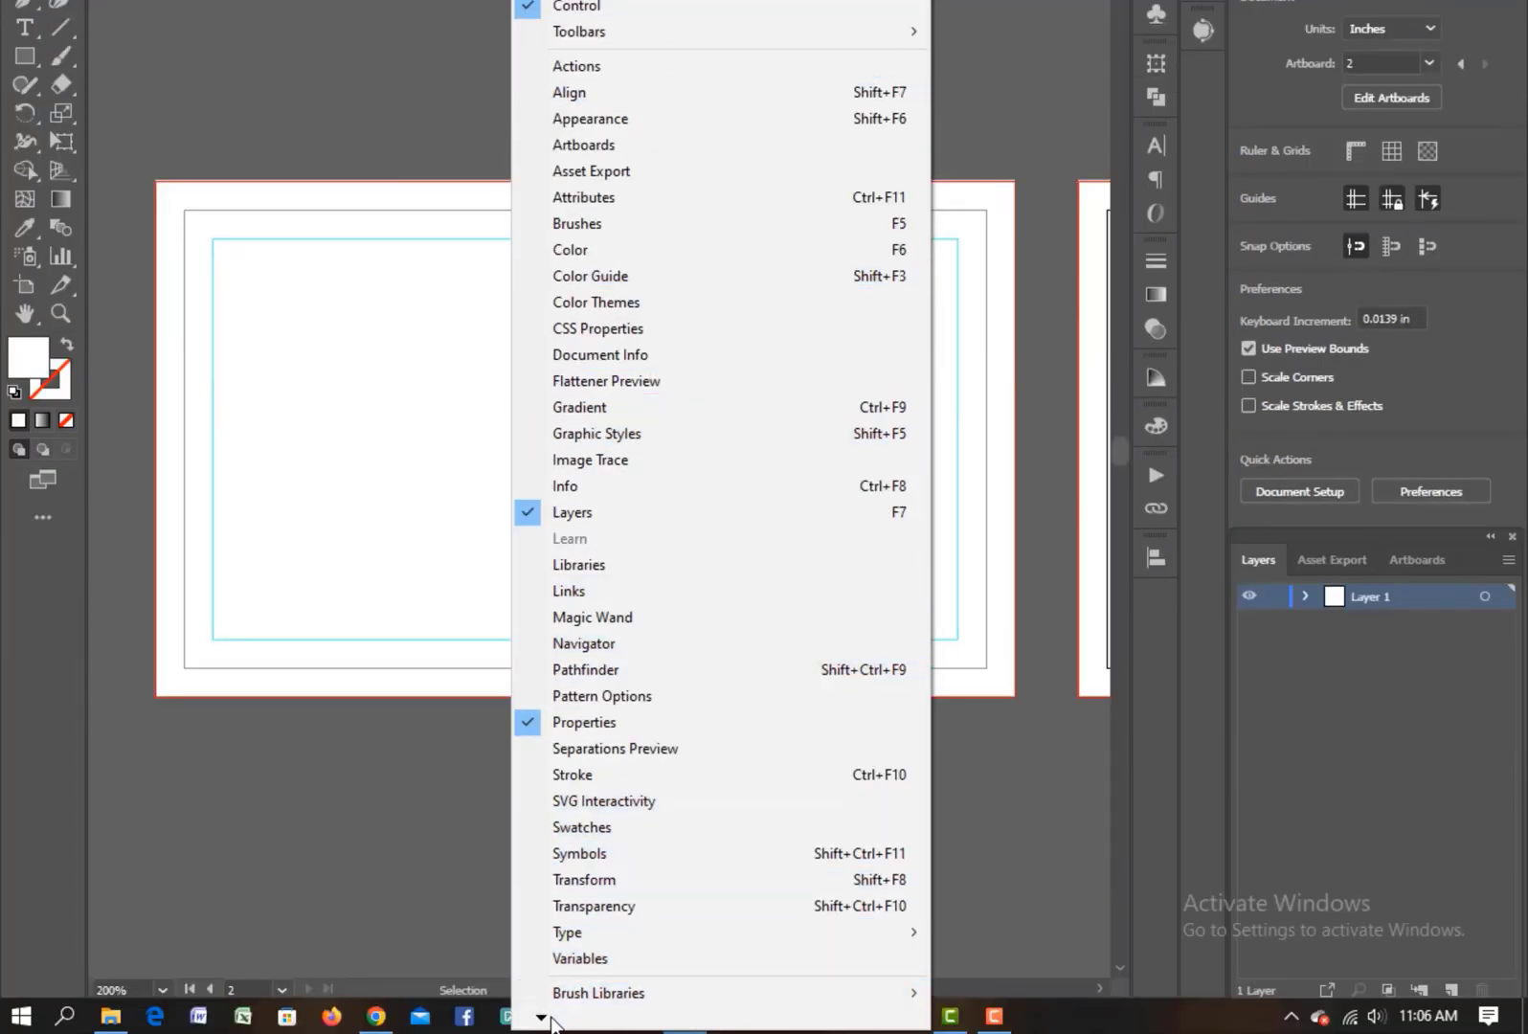
{"action": "mouse_move", "coordinate": [551, 1017]}
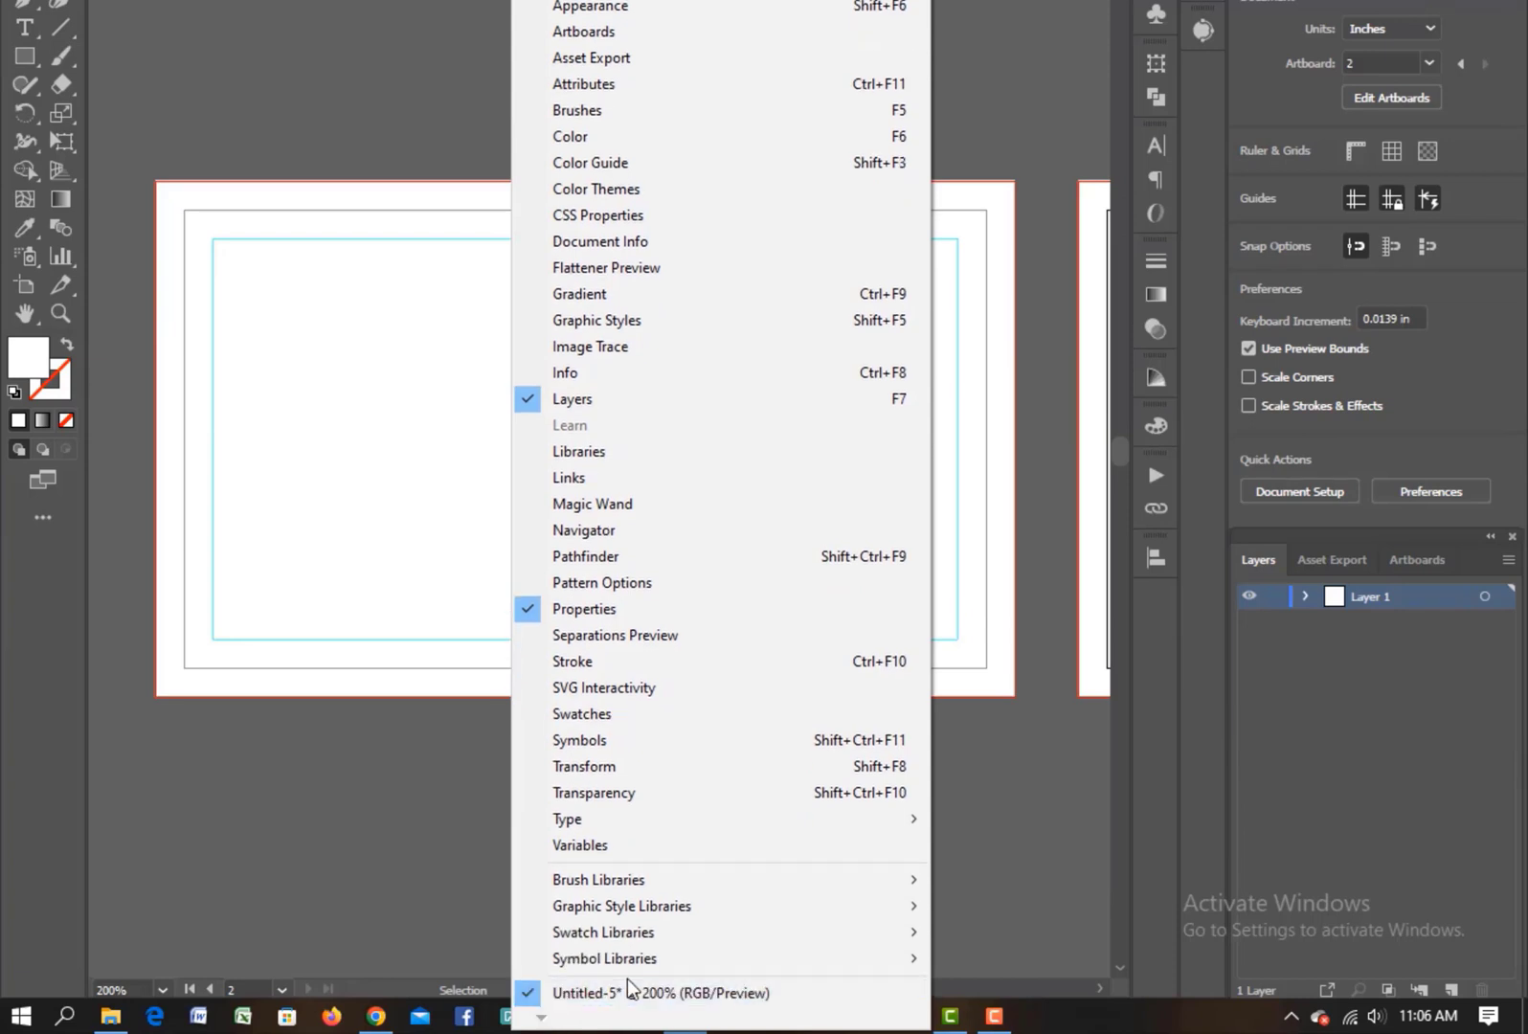
{"action": "mouse_move", "coordinate": [676, 959]}
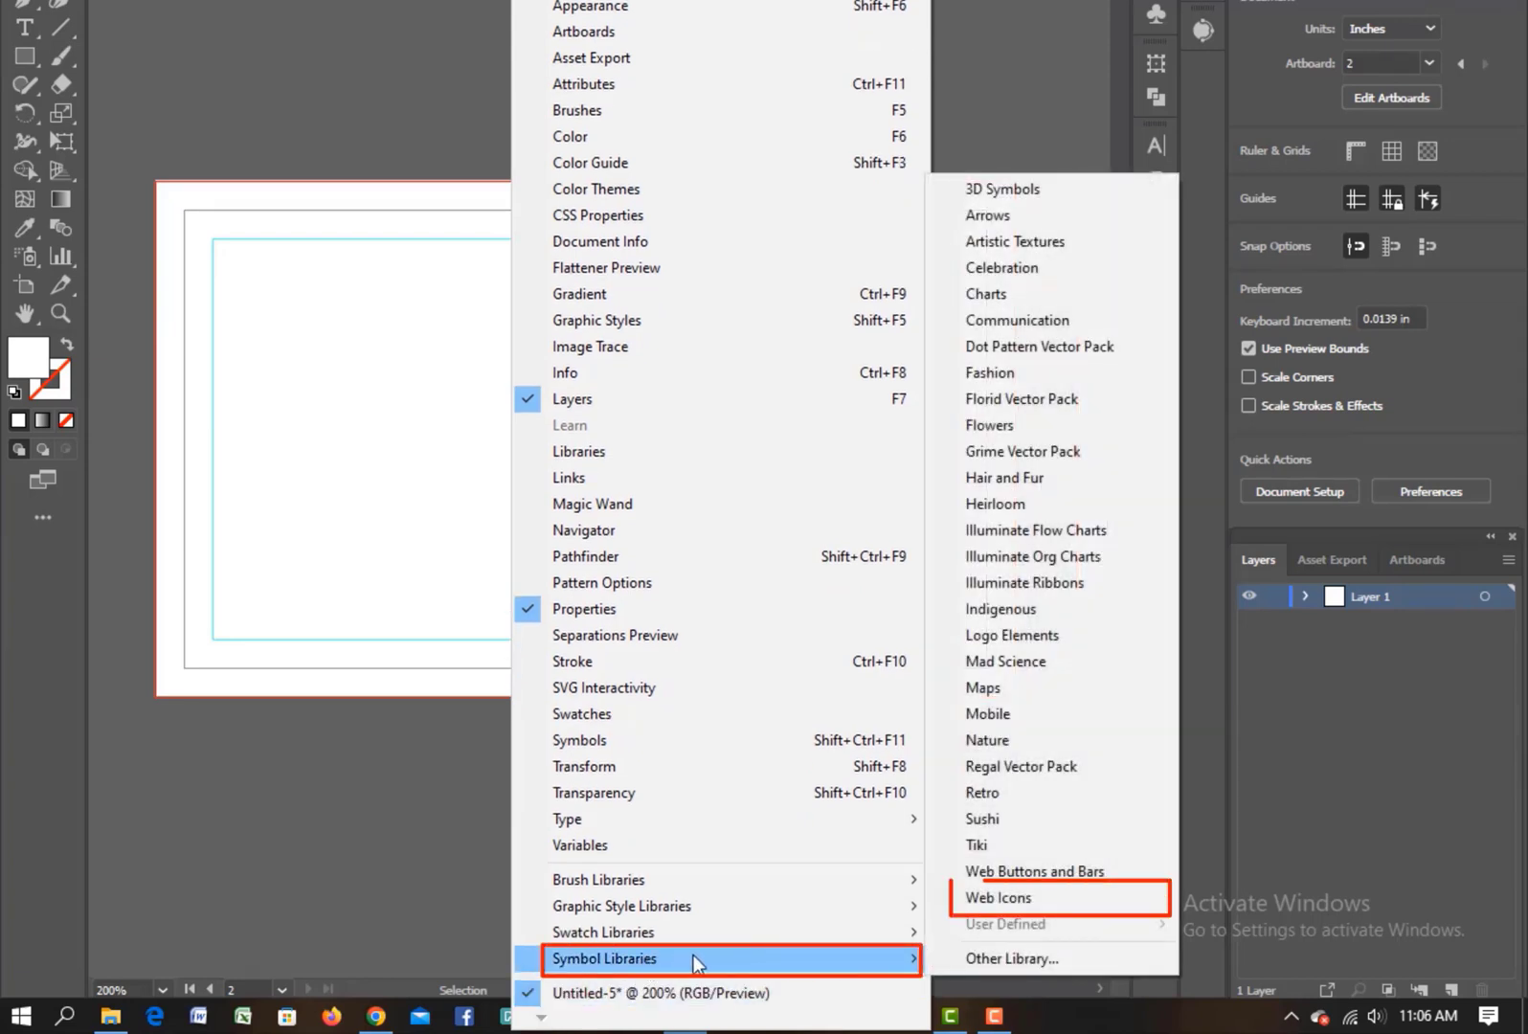
{"action": "left_click", "coordinate": [1077, 897]}
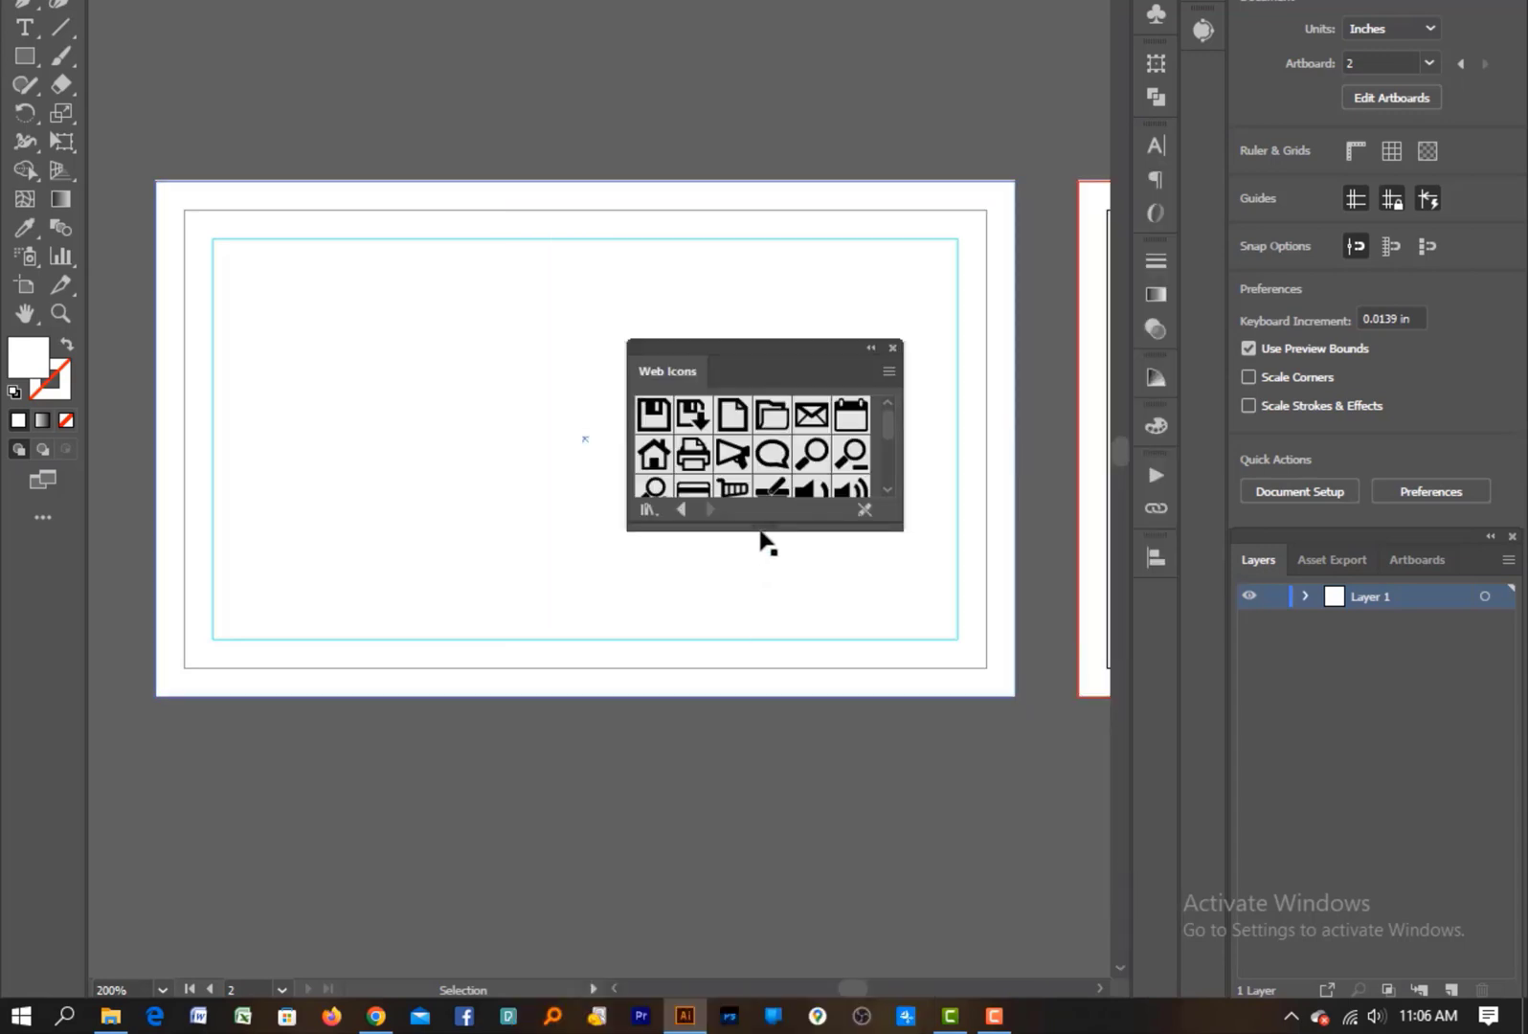
{"action": "left_click_drag", "start_coordinate": [763, 533], "coordinate": [781, 753]}
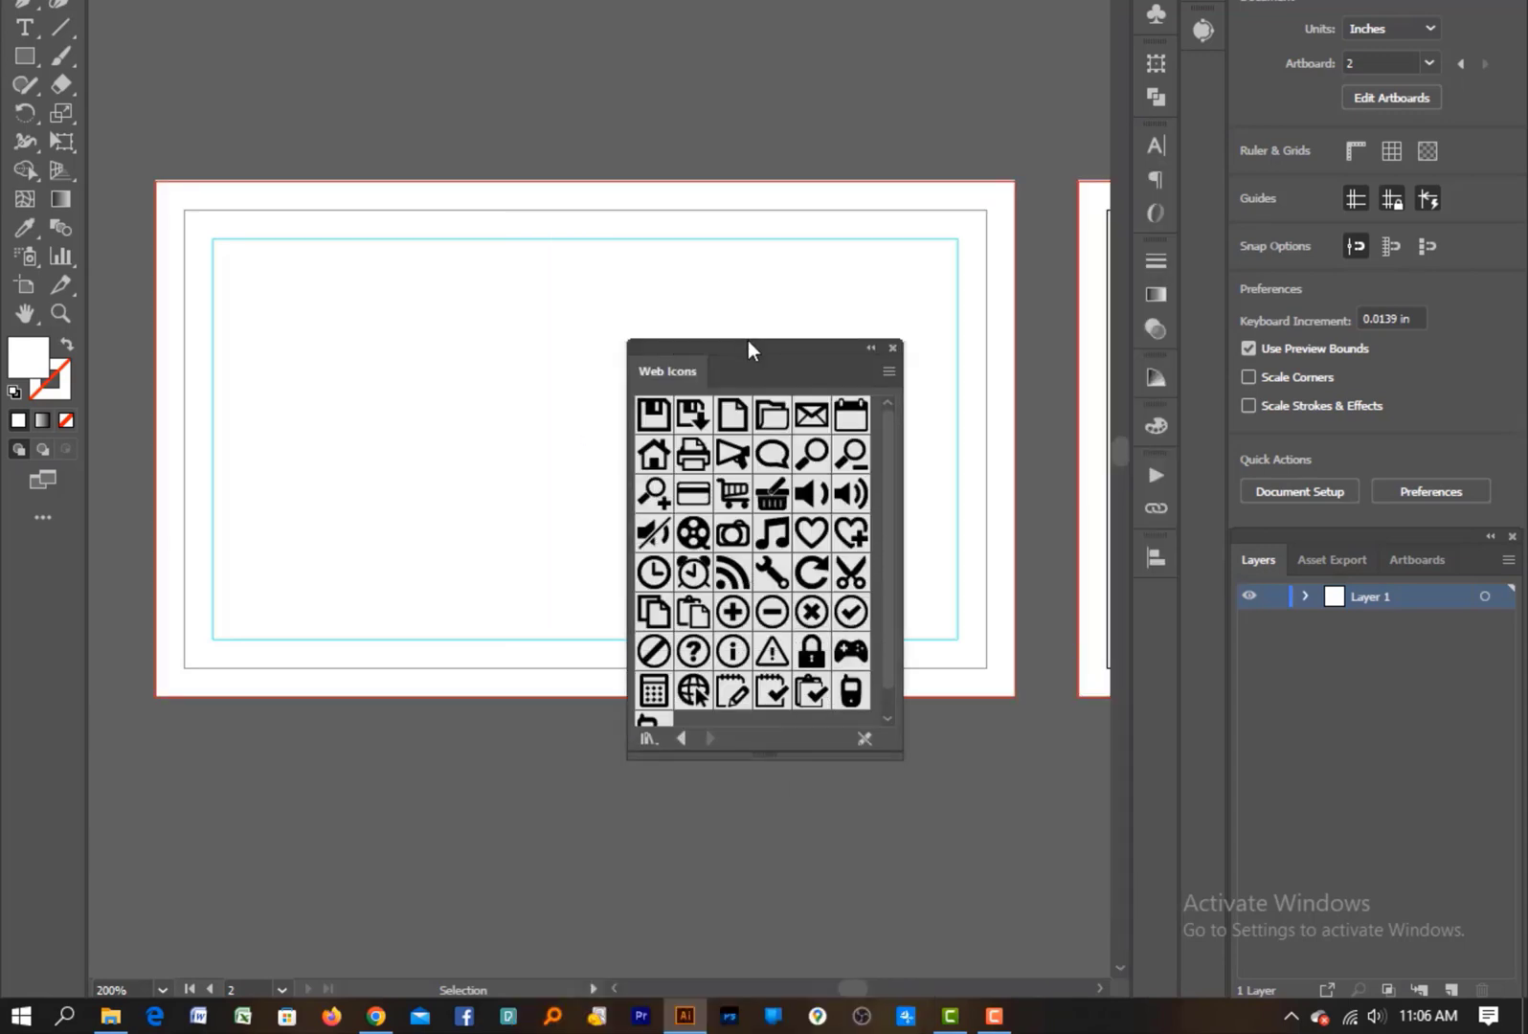
{"action": "left_click_drag", "start_coordinate": [748, 340], "coordinate": [764, 81]}
Place the globe with cursor, house and envelope symbols from Web Icons on the first artboard
{"action": "left_click_drag", "start_coordinate": [744, 409], "coordinate": [364, 296]}
{"action": "left_click_drag", "start_coordinate": [705, 172], "coordinate": [402, 523]}
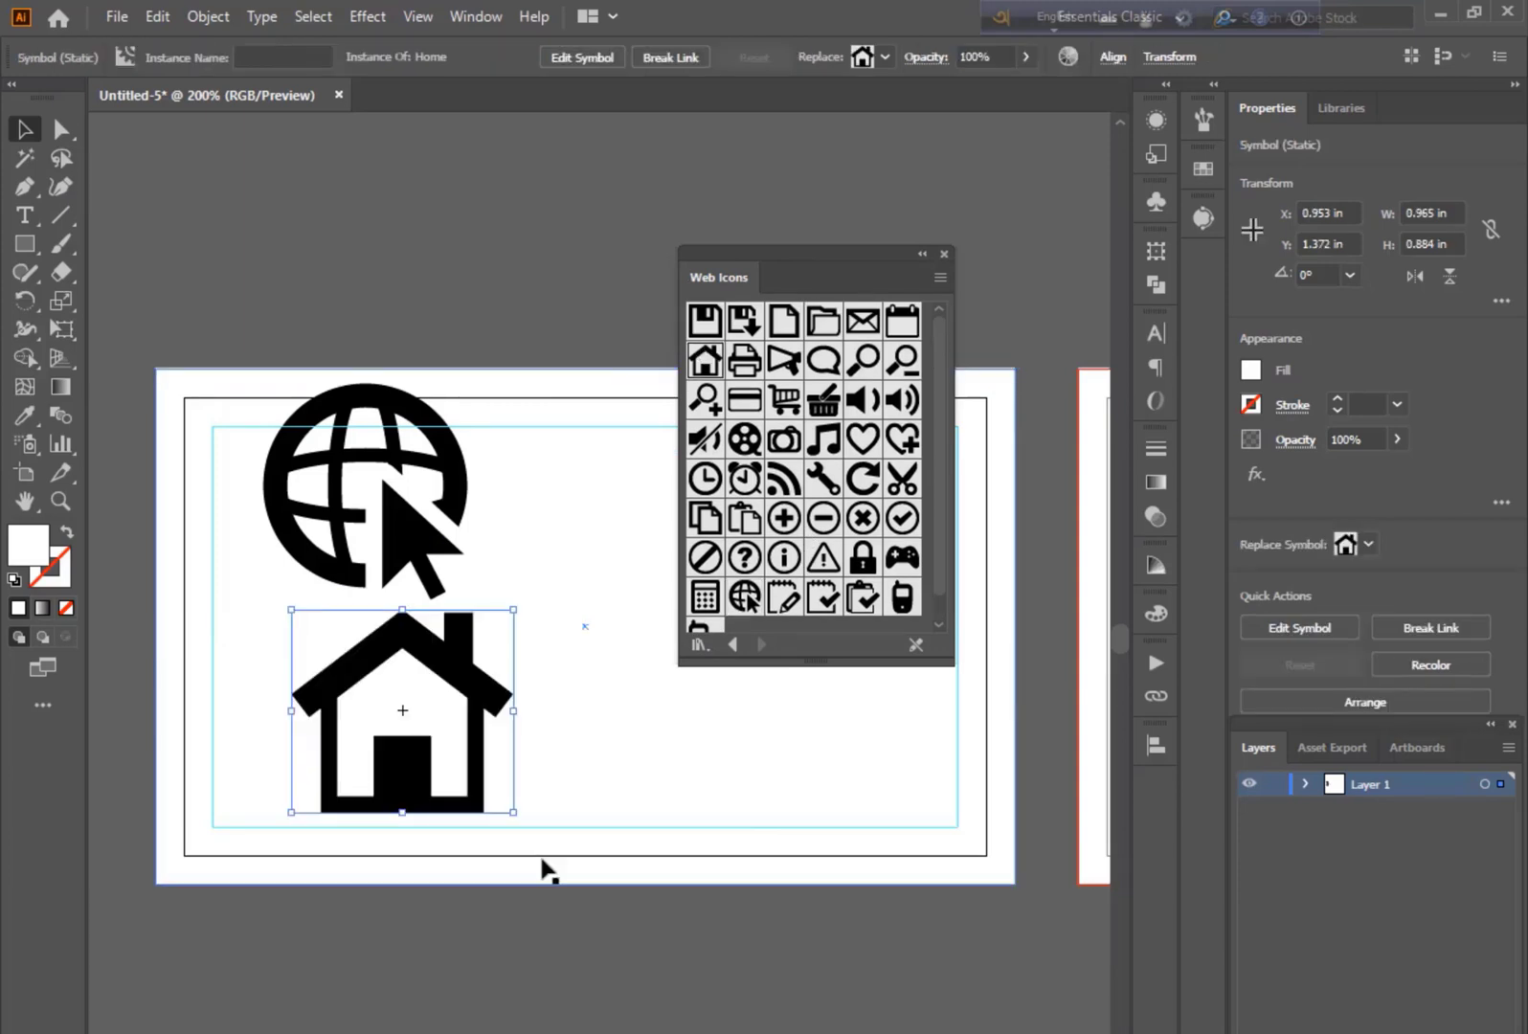
{"action": "scroll", "coordinate": [860, 594], "scroll_direction": "down", "scroll_amount": 1}
{"action": "scroll", "coordinate": [837, 613], "scroll_direction": "up", "scroll_amount": 1}
{"action": "scroll", "coordinate": [816, 625], "scroll_direction": "down", "scroll_amount": 1}
{"action": "scroll", "coordinate": [775, 560], "scroll_direction": "up", "scroll_amount": 1}
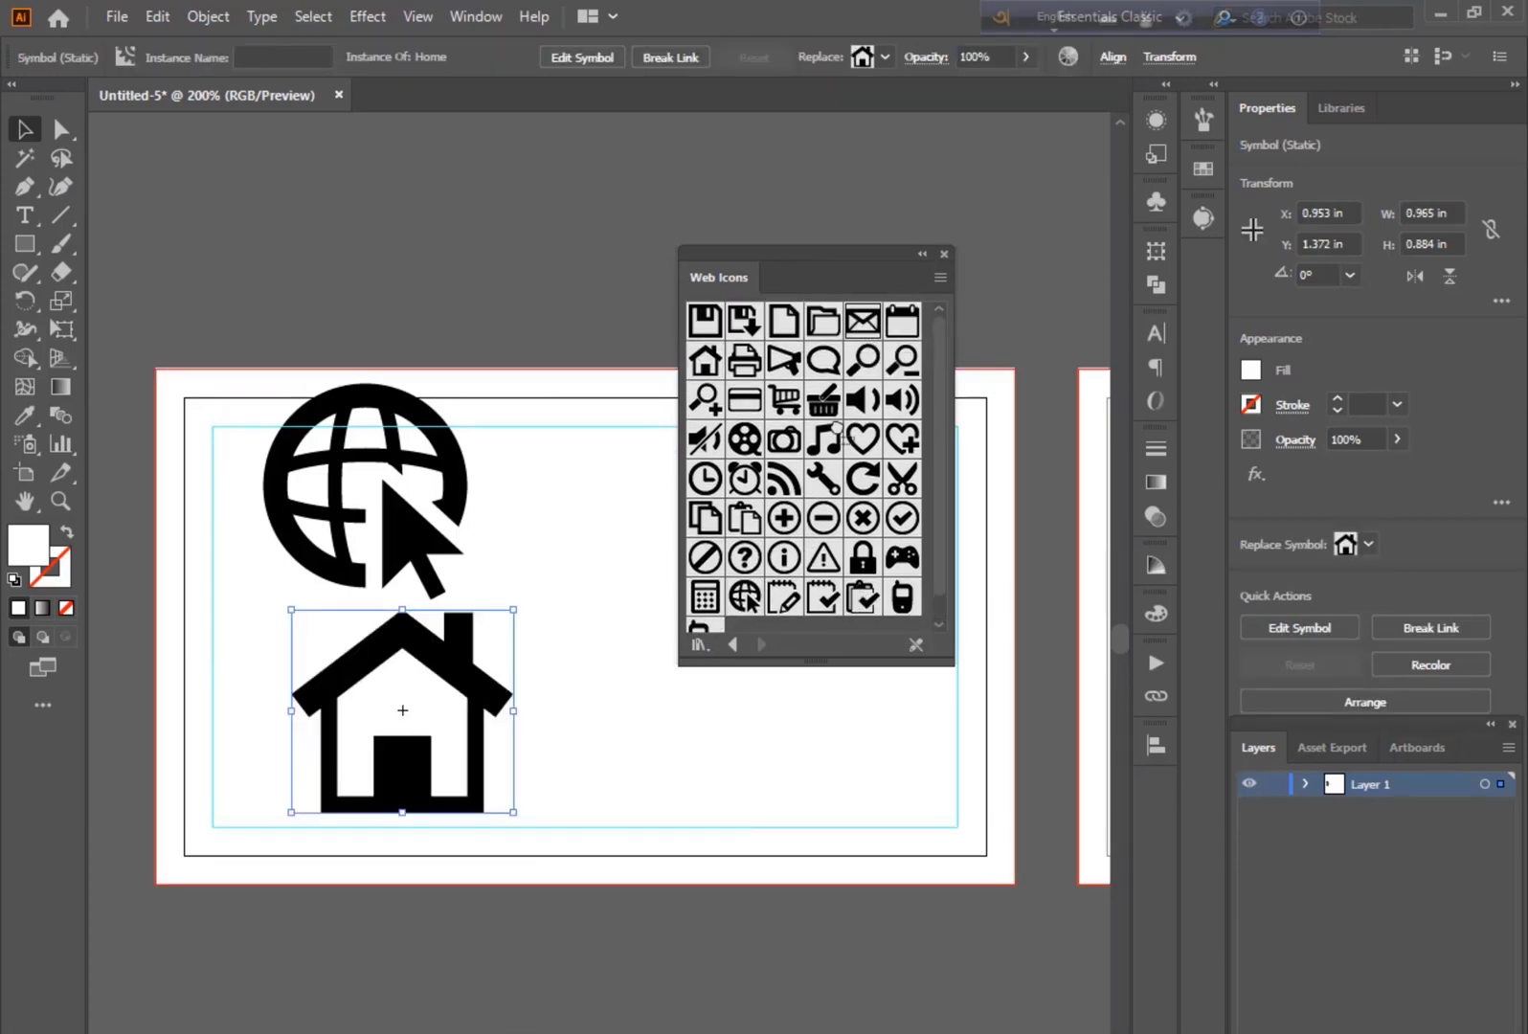
{"action": "left_click_drag", "start_coordinate": [861, 321], "coordinate": [580, 496]}
Check the remaining Web Icons symbols and step back through the symbol libraries to the Mobile library
{"action": "scroll", "coordinate": [897, 589], "scroll_direction": "down", "scroll_amount": 1}
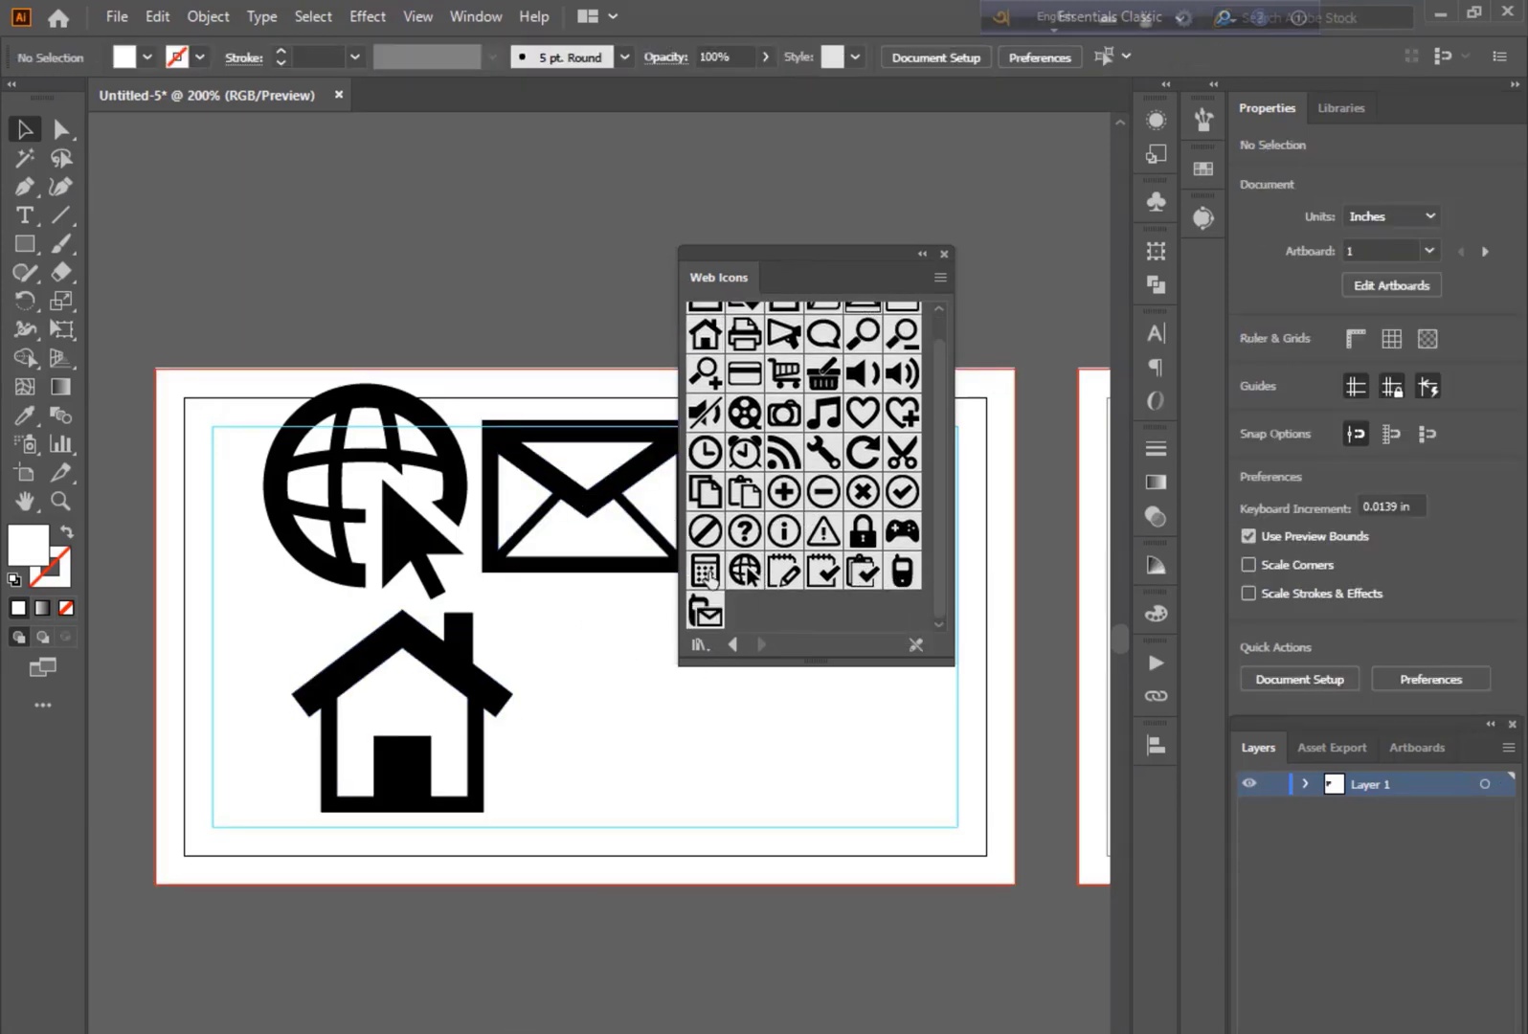
{"action": "left_click", "coordinate": [733, 643]}
{"action": "left_click", "coordinate": [732, 643]}
{"action": "left_click", "coordinate": [733, 644]}
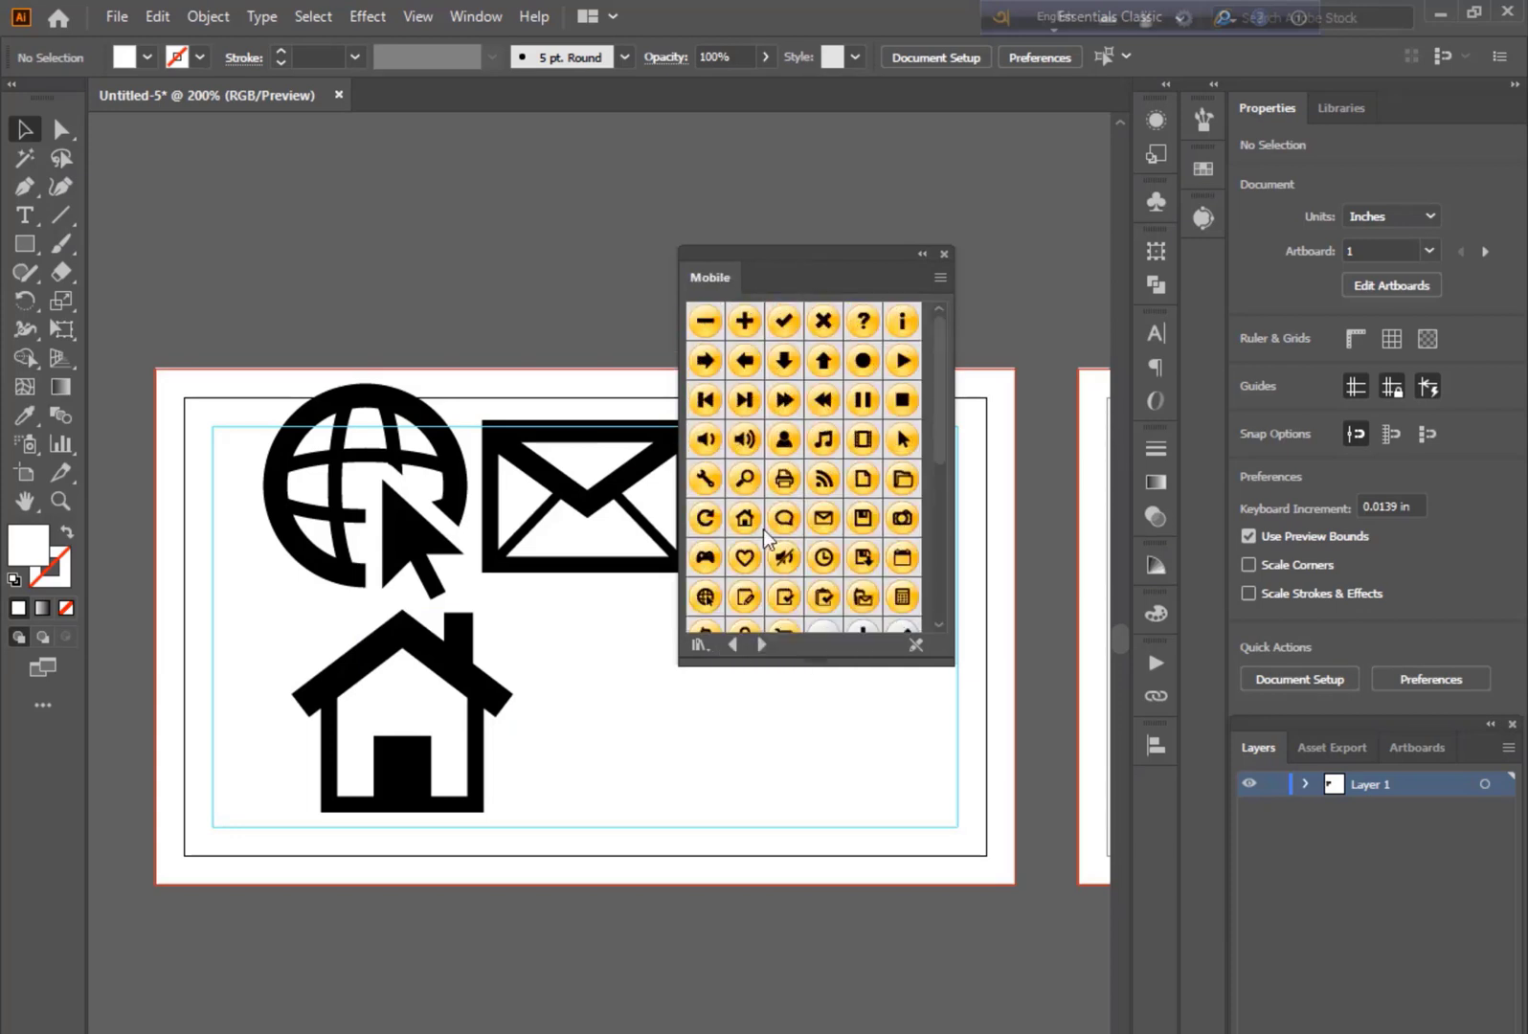
Browse onward through the symbol libraries and place the mobile phone symbol on the first artboard
{"action": "scroll", "coordinate": [757, 613], "scroll_direction": "down", "scroll_amount": 6}
{"action": "left_click", "coordinate": [761, 644]}
{"action": "left_click_drag", "start_coordinate": [824, 610], "coordinate": [634, 709]}
Scale all four icons together to about 0.26 by 0.26 in overall and place them in the card's left half
{"action": "key", "text": "ctrl+a"}
{"action": "left_click_drag", "start_coordinate": [479, 383], "coordinate": [485, 755]}
{"action": "left_click_drag", "start_coordinate": [471, 794], "coordinate": [354, 621]}
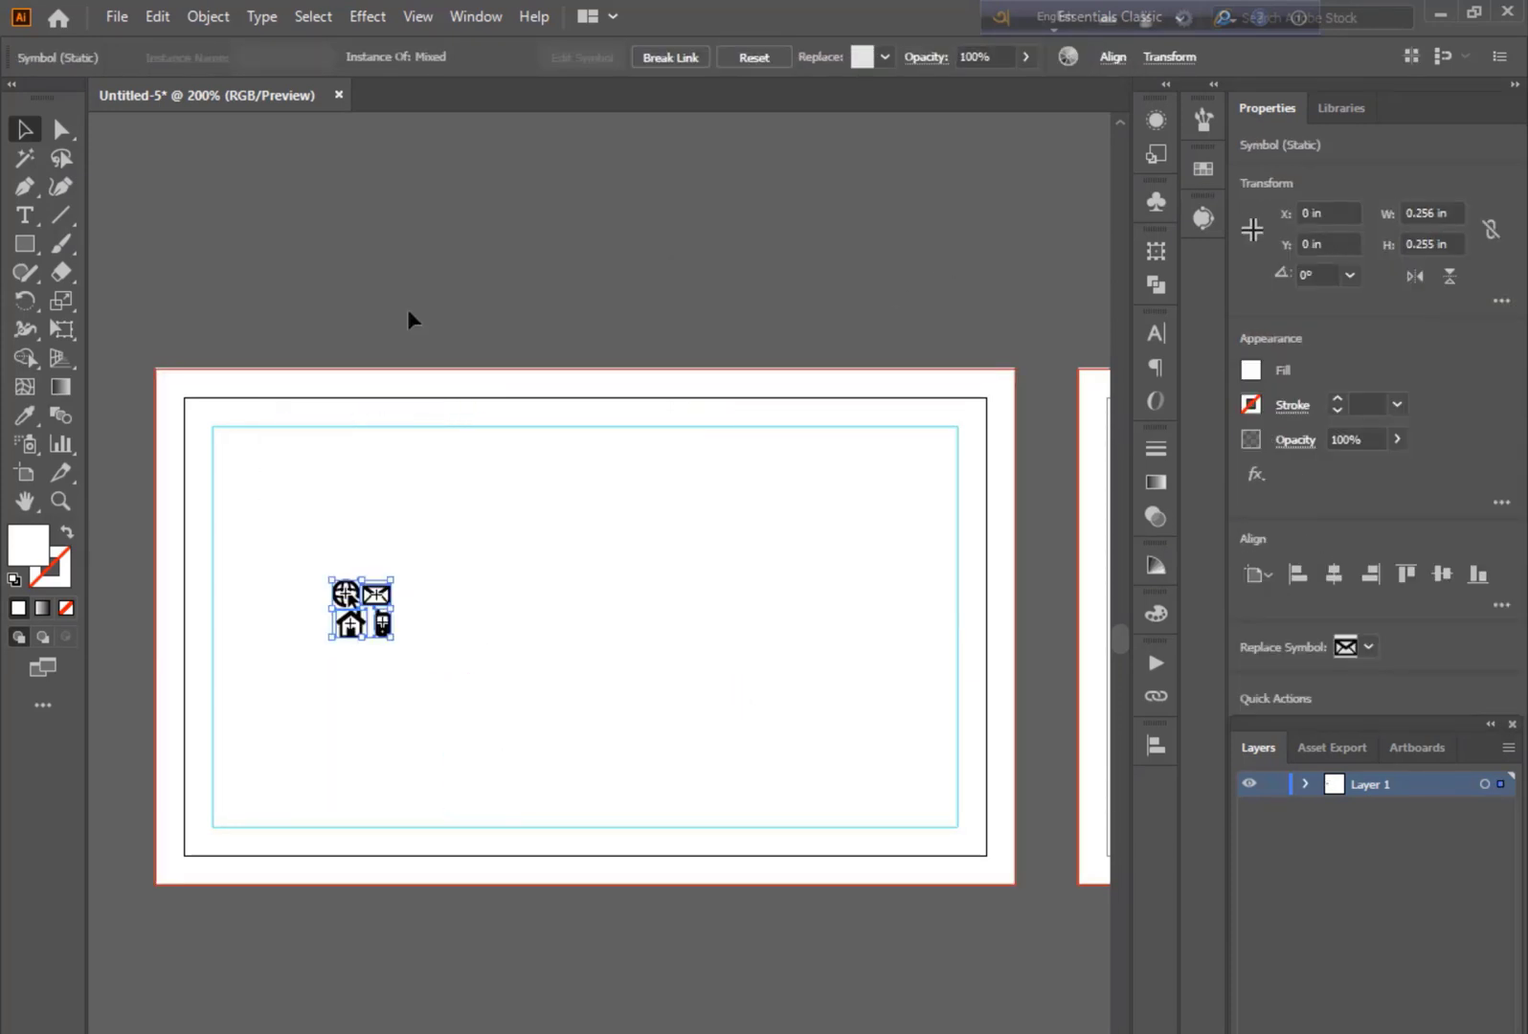
{"action": "left_click", "coordinate": [409, 317]}
Arrange the icons in a vertical column in the order house, globe, envelope, phone
{"action": "scroll", "coordinate": [369, 613], "scroll_direction": "up", "scroll_amount": 3}
{"action": "left_click_drag", "start_coordinate": [420, 676], "coordinate": [668, 559]}
{"action": "left_click_drag", "start_coordinate": [578, 522], "coordinate": [346, 608]}
{"action": "left_click", "coordinate": [579, 455]}
{"action": "left_click_drag", "start_coordinate": [590, 473], "coordinate": [371, 728]}
{"action": "left_click_drag", "start_coordinate": [661, 448], "coordinate": [352, 794]}
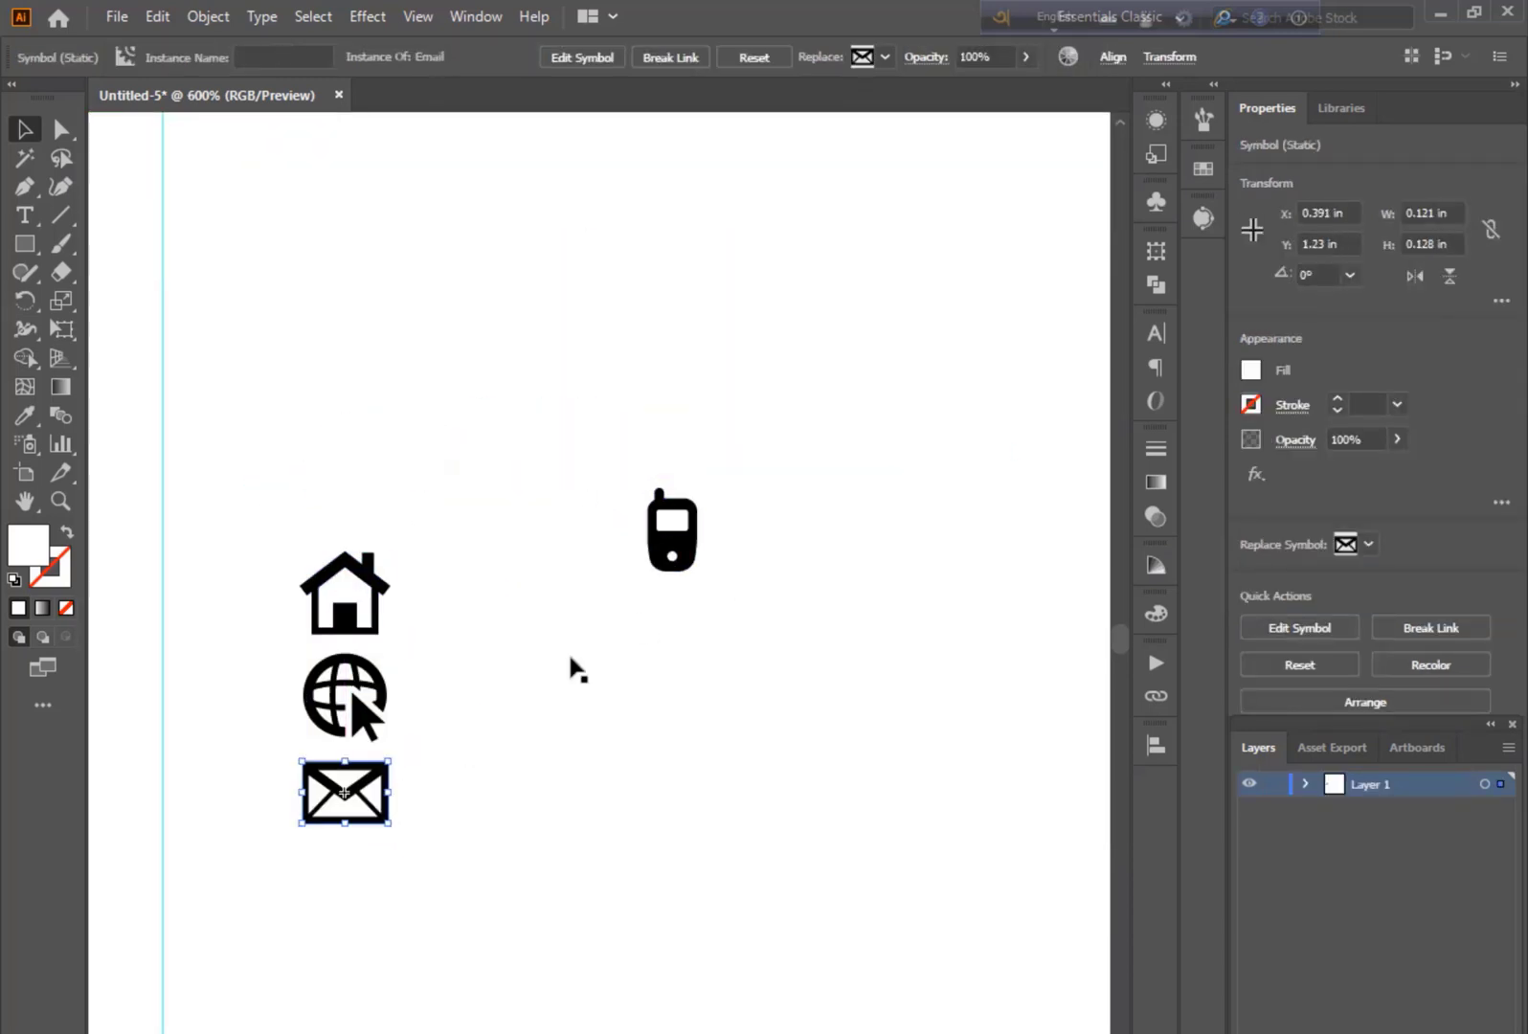
{"action": "left_click_drag", "start_coordinate": [673, 531], "coordinate": [355, 832]}
Delete the envelope icon and move the phone icon up beneath the globe
{"action": "left_click", "coordinate": [450, 699]}
{"action": "left_click", "coordinate": [356, 787]}
{"action": "key", "text": "Delete"}
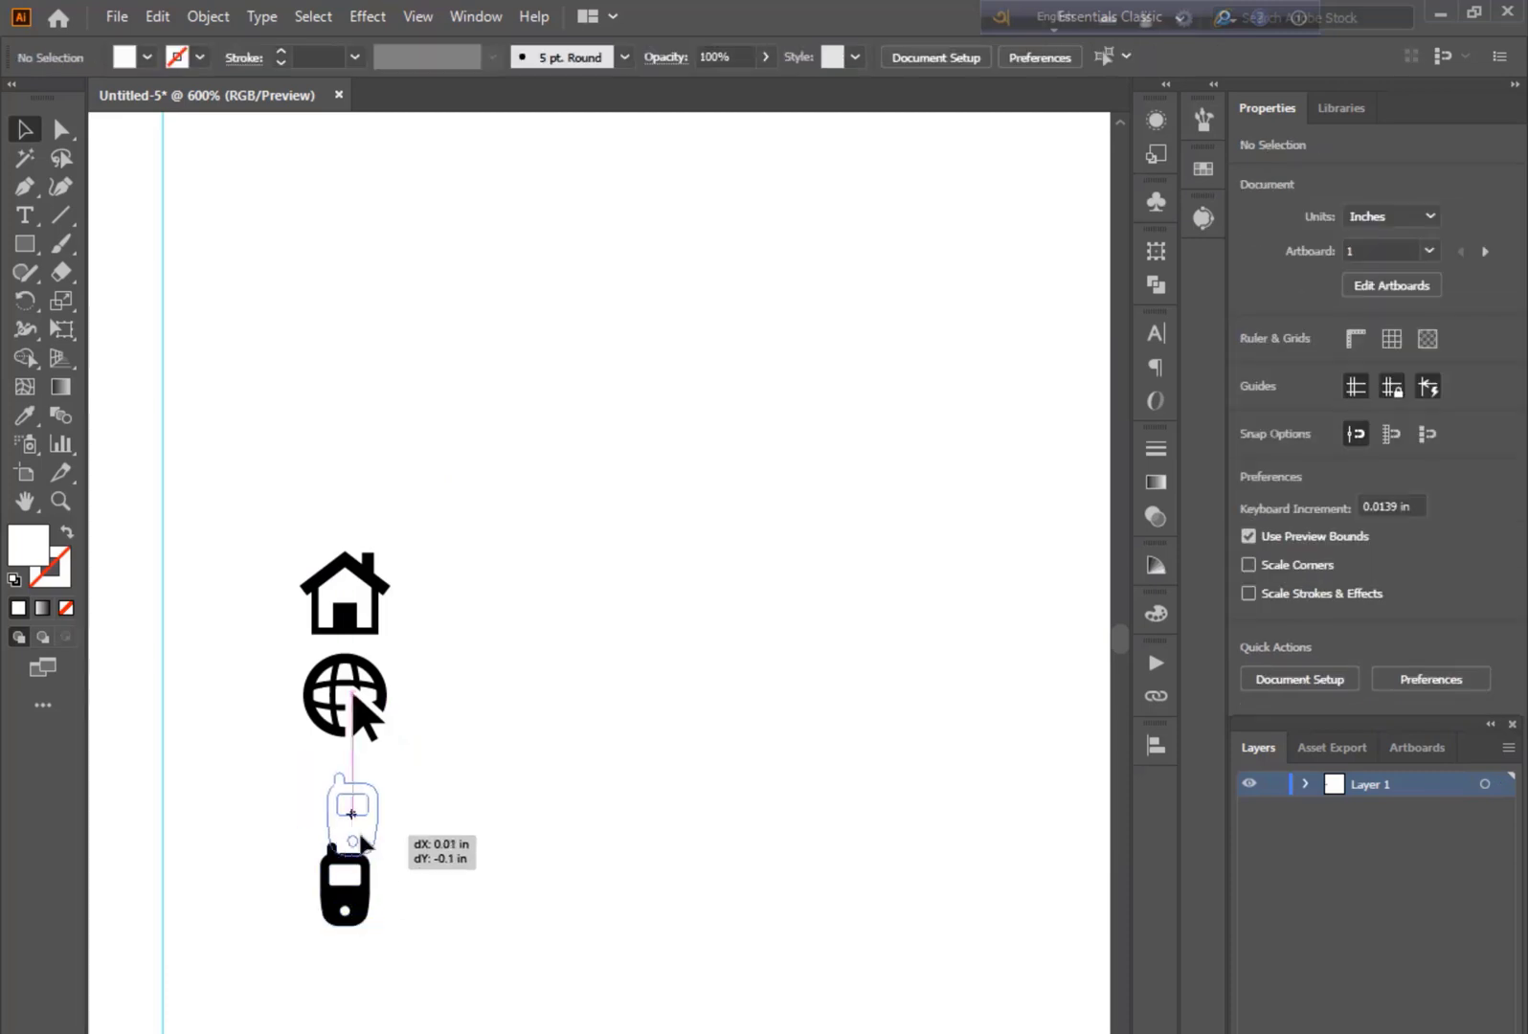
Center the house, globe and phone icons horizontally on one another, aligning them relative to the selection
{"action": "left_click", "coordinate": [348, 617]}
{"action": "left_click", "coordinate": [362, 710], "text": "shift"}
{"action": "left_click", "coordinate": [350, 821], "text": "shift"}
{"action": "left_click", "coordinate": [1156, 745]}
{"action": "left_click", "coordinate": [920, 797]}
{"action": "key", "text": "ctrl+z"}
{"action": "left_click", "coordinate": [1099, 940]}
{"action": "left_click", "coordinate": [1134, 968]}
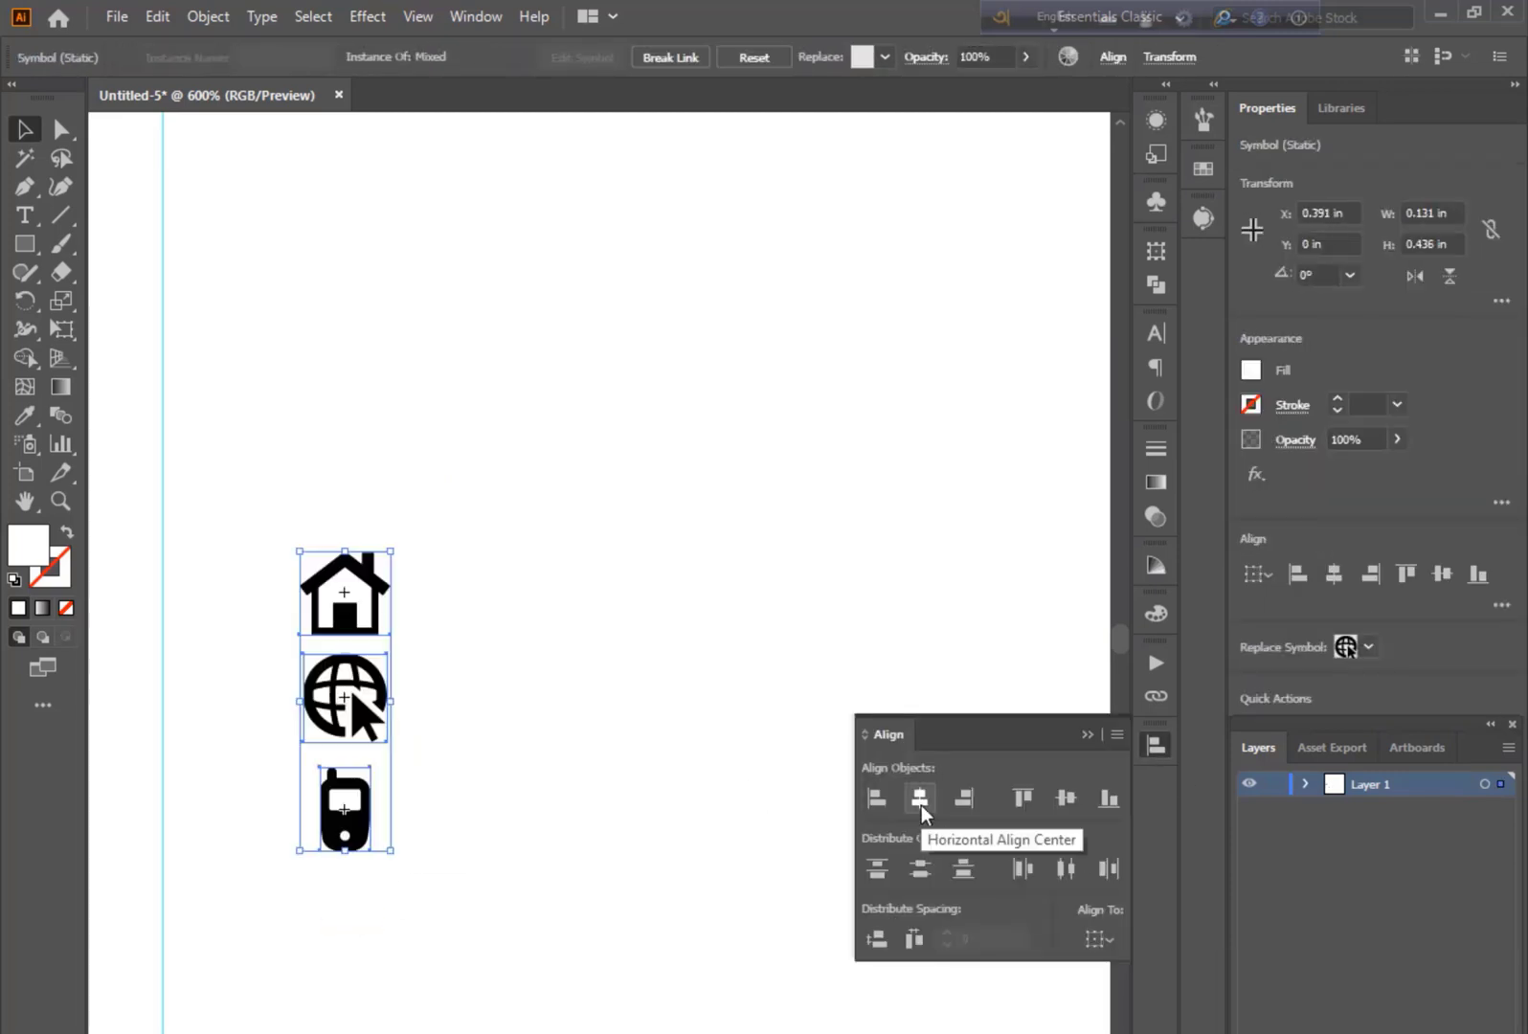
{"action": "left_click", "coordinate": [920, 799]}
{"action": "left_click", "coordinate": [1087, 735]}
{"action": "left_click", "coordinate": [613, 536]}
Add 6 pt text beside the house icon with two lines reading "Your location here"
{"action": "left_click", "coordinate": [33, 217]}
{"action": "left_click", "coordinate": [456, 605]}
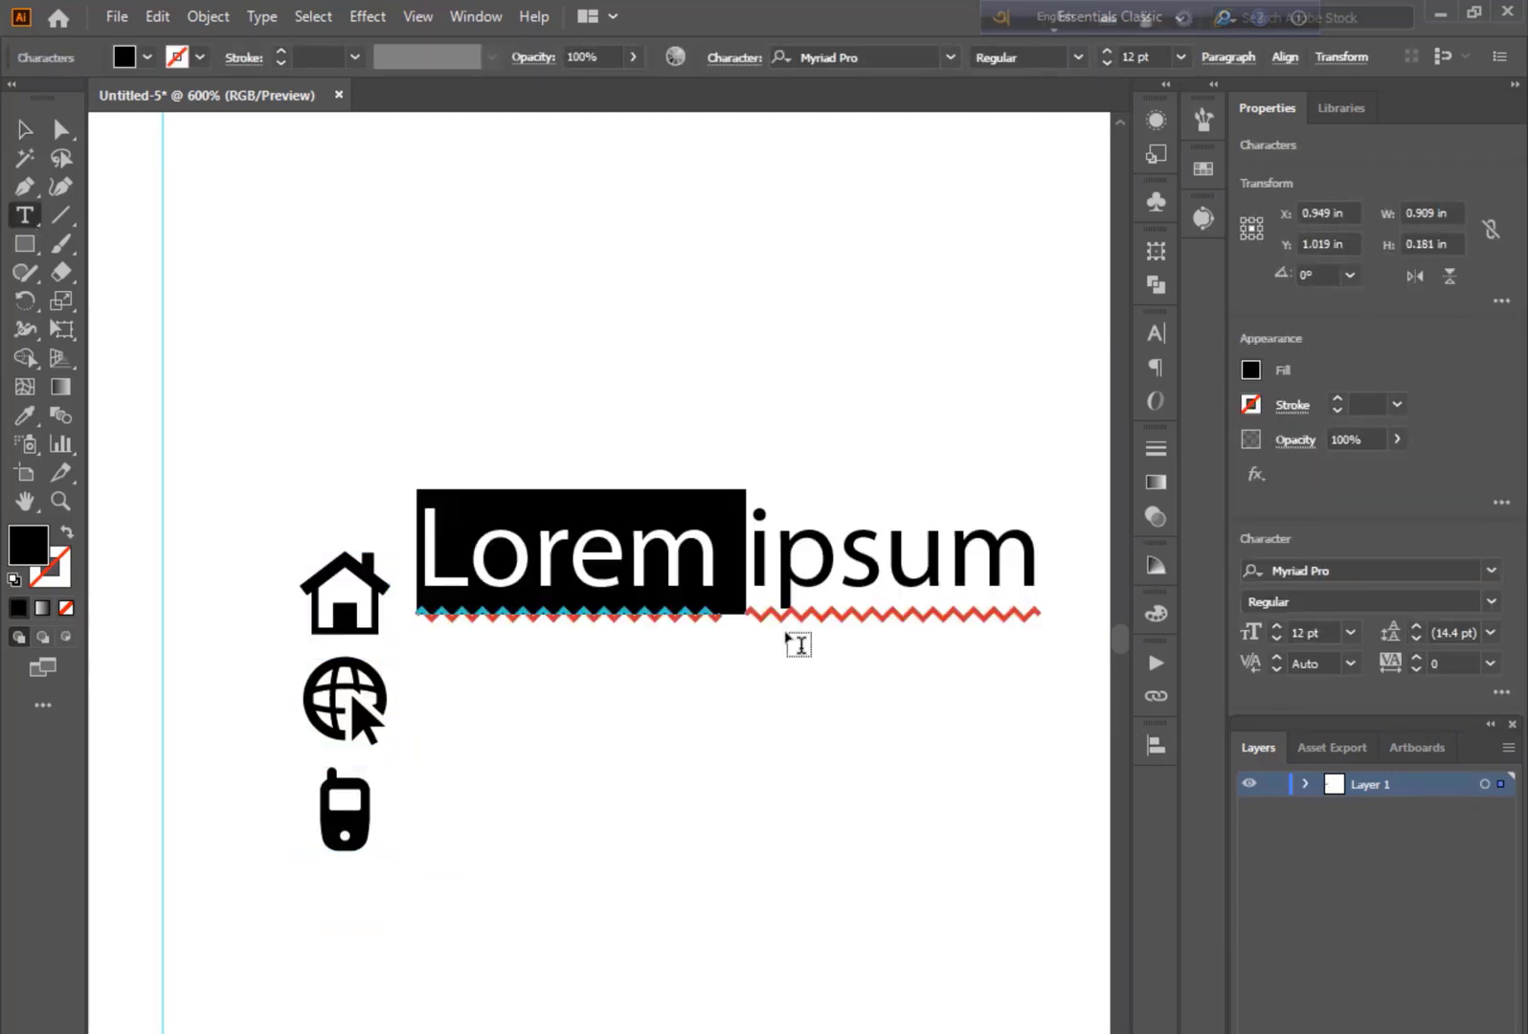
{"action": "key", "text": "BackSpace"}
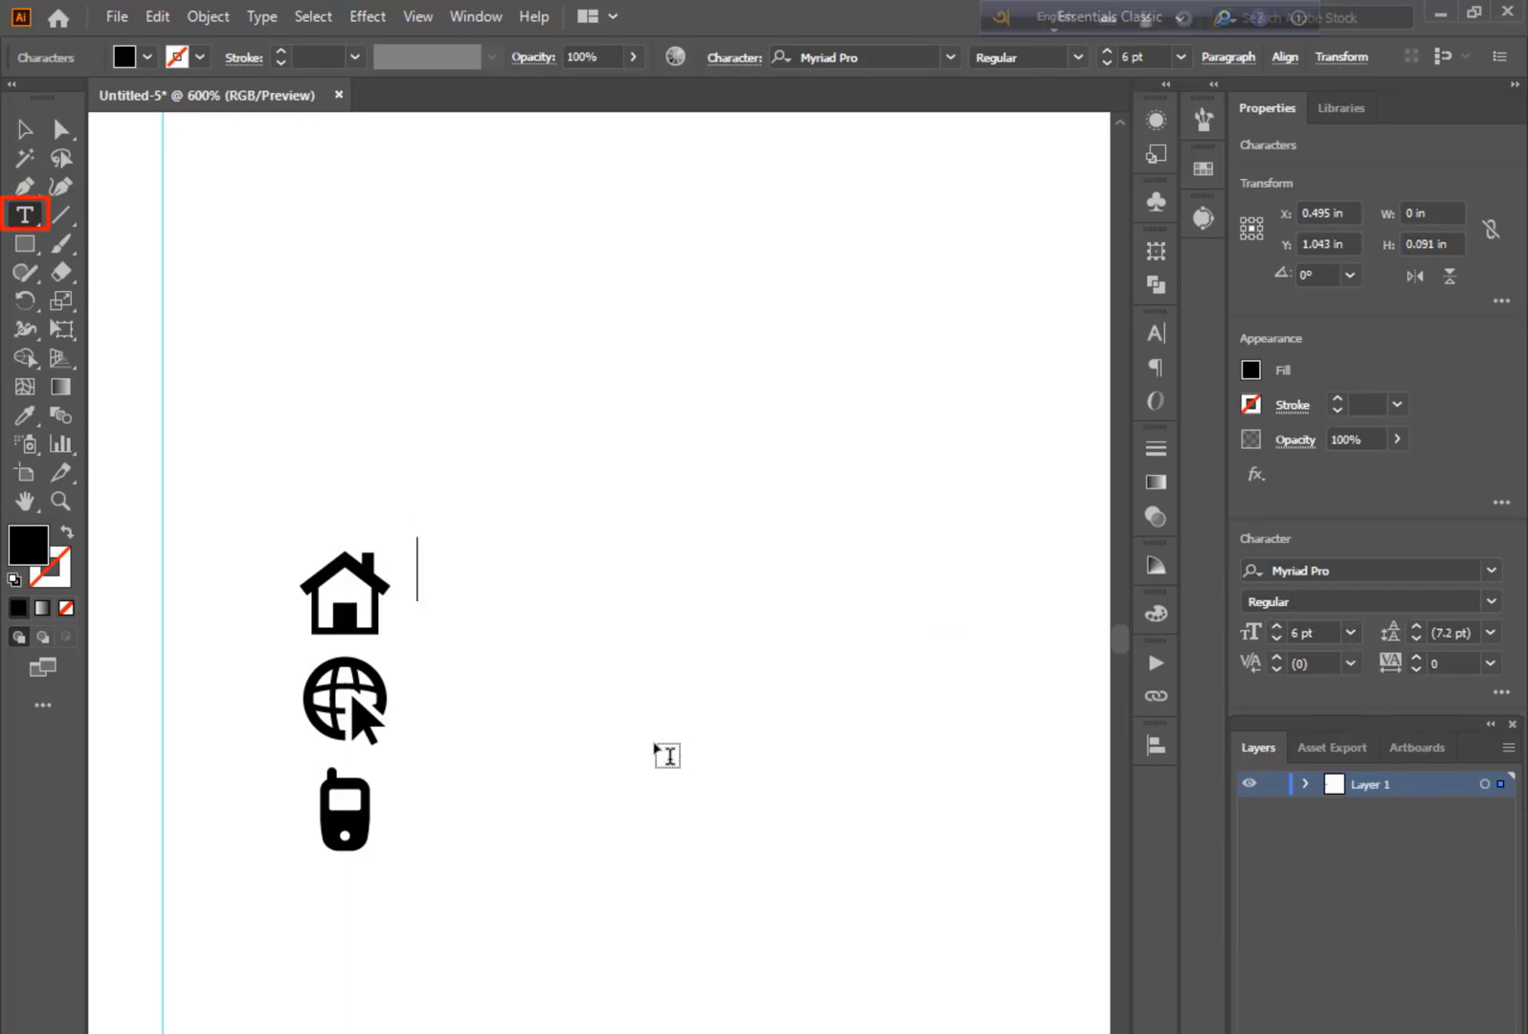
{"action": "type", "text": "Your location here"}
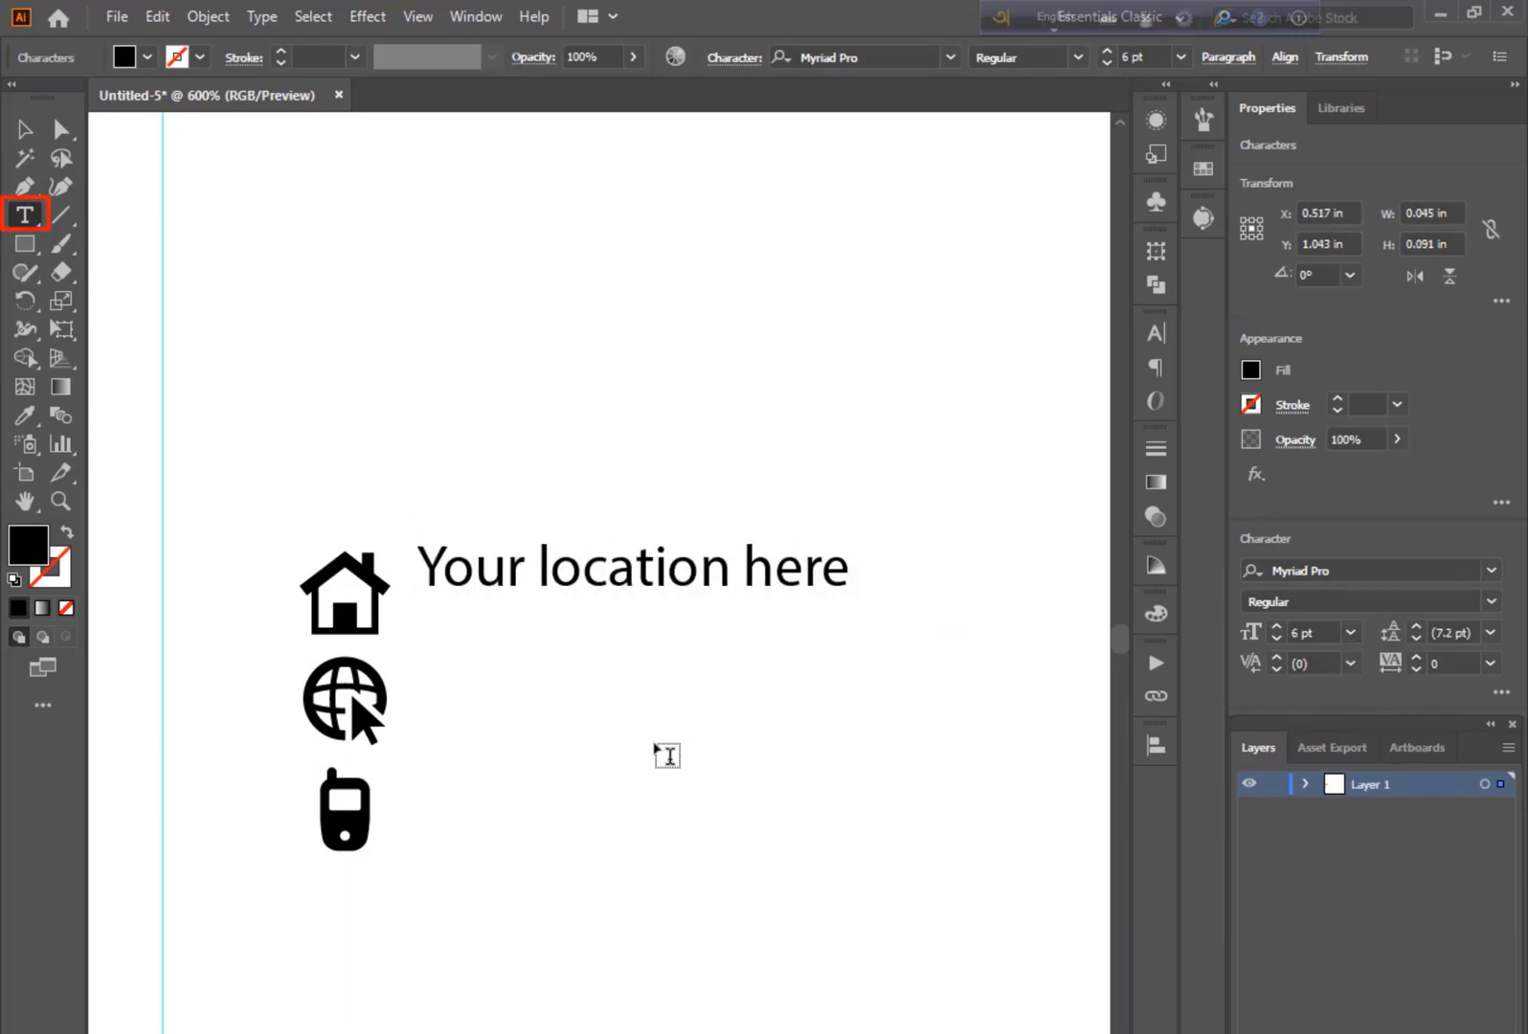
{"action": "key", "text": "Return"}
{"action": "key", "text": "ctrl+a"}
{"action": "key", "text": "ctrl+c"}
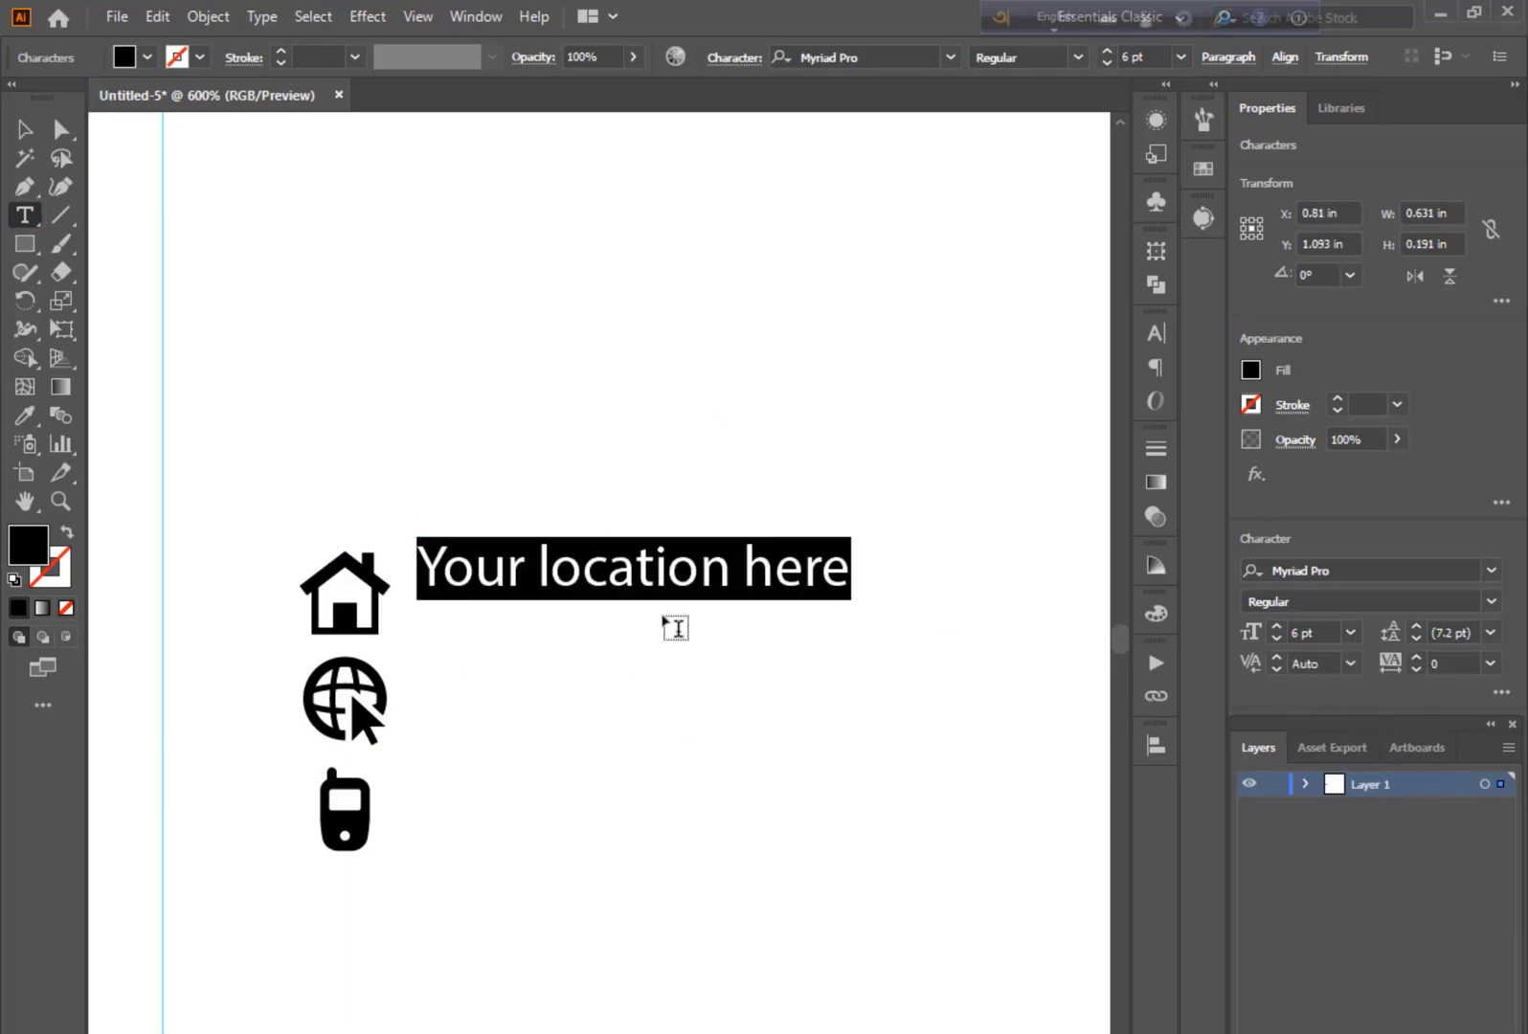
{"action": "key", "text": "ctrl+v"}
{"action": "key", "text": "ctrl+v"}
Scale the location text to about 5.49 pt and set its font to Roboto Bold
{"action": "left_click", "coordinate": [25, 129]}
{"action": "left_click", "coordinate": [1360, 571]}
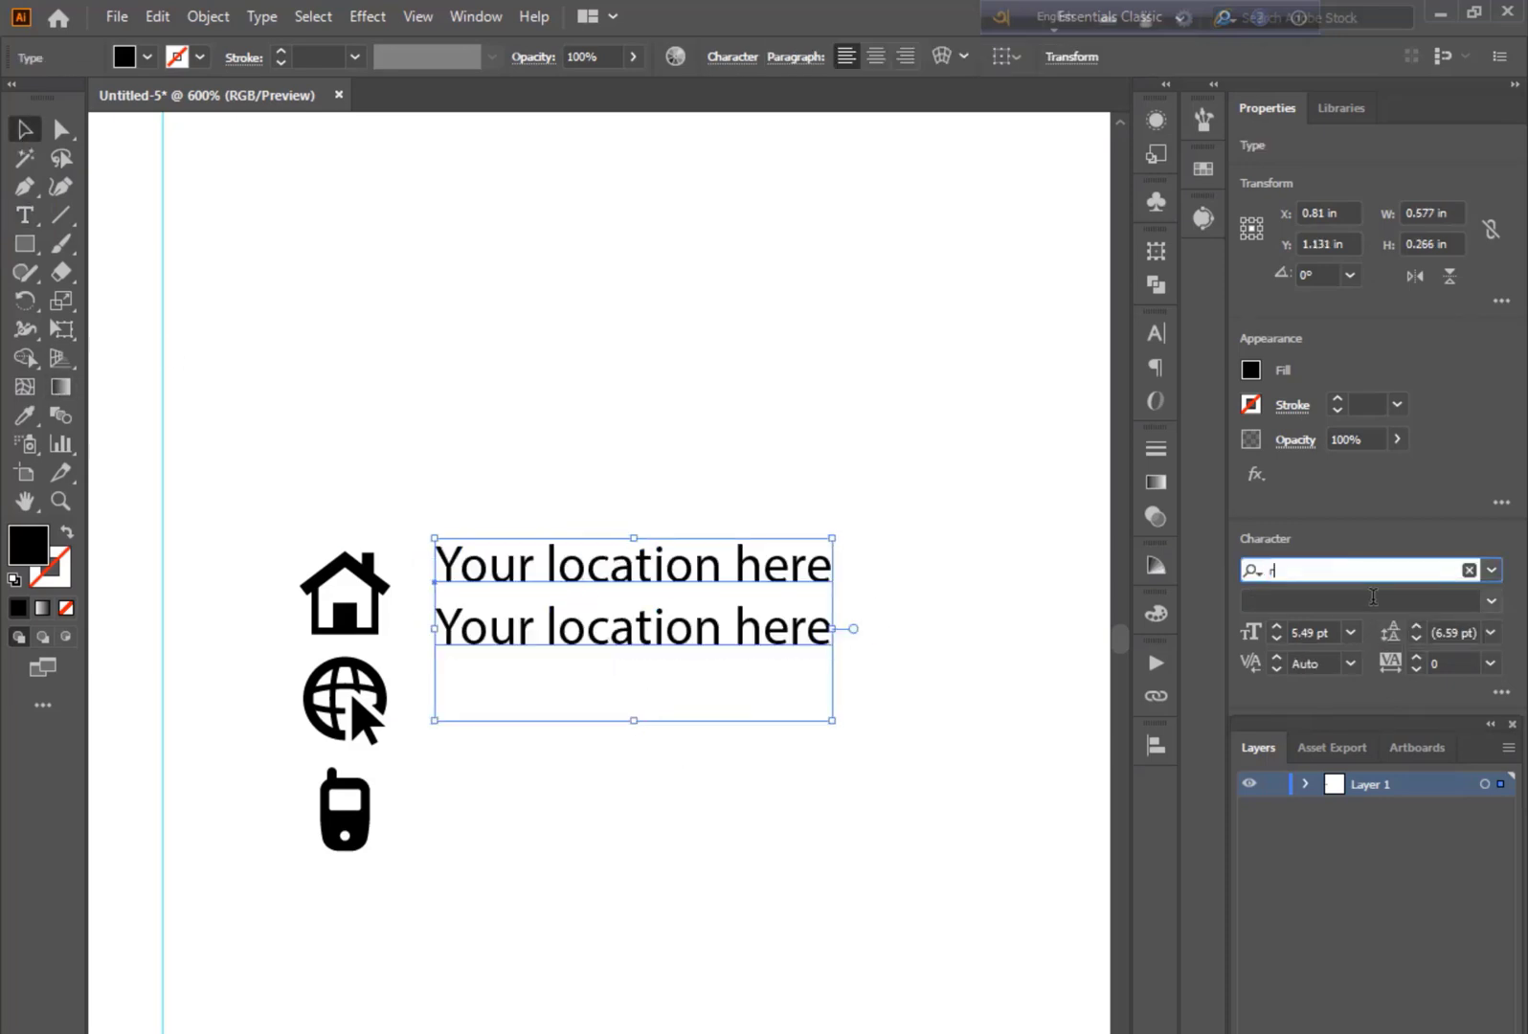
{"action": "type", "text": "roboto"}
{"action": "scroll", "coordinate": [1226, 852], "scroll_direction": "down", "scroll_amount": 3}
{"action": "left_click", "coordinate": [1015, 1030]}
Duplicate the location text block straight down beside the globe icon
{"action": "left_click", "coordinate": [406, 934]}
{"action": "left_click", "coordinate": [587, 630]}
{"action": "key", "text": "Return"}
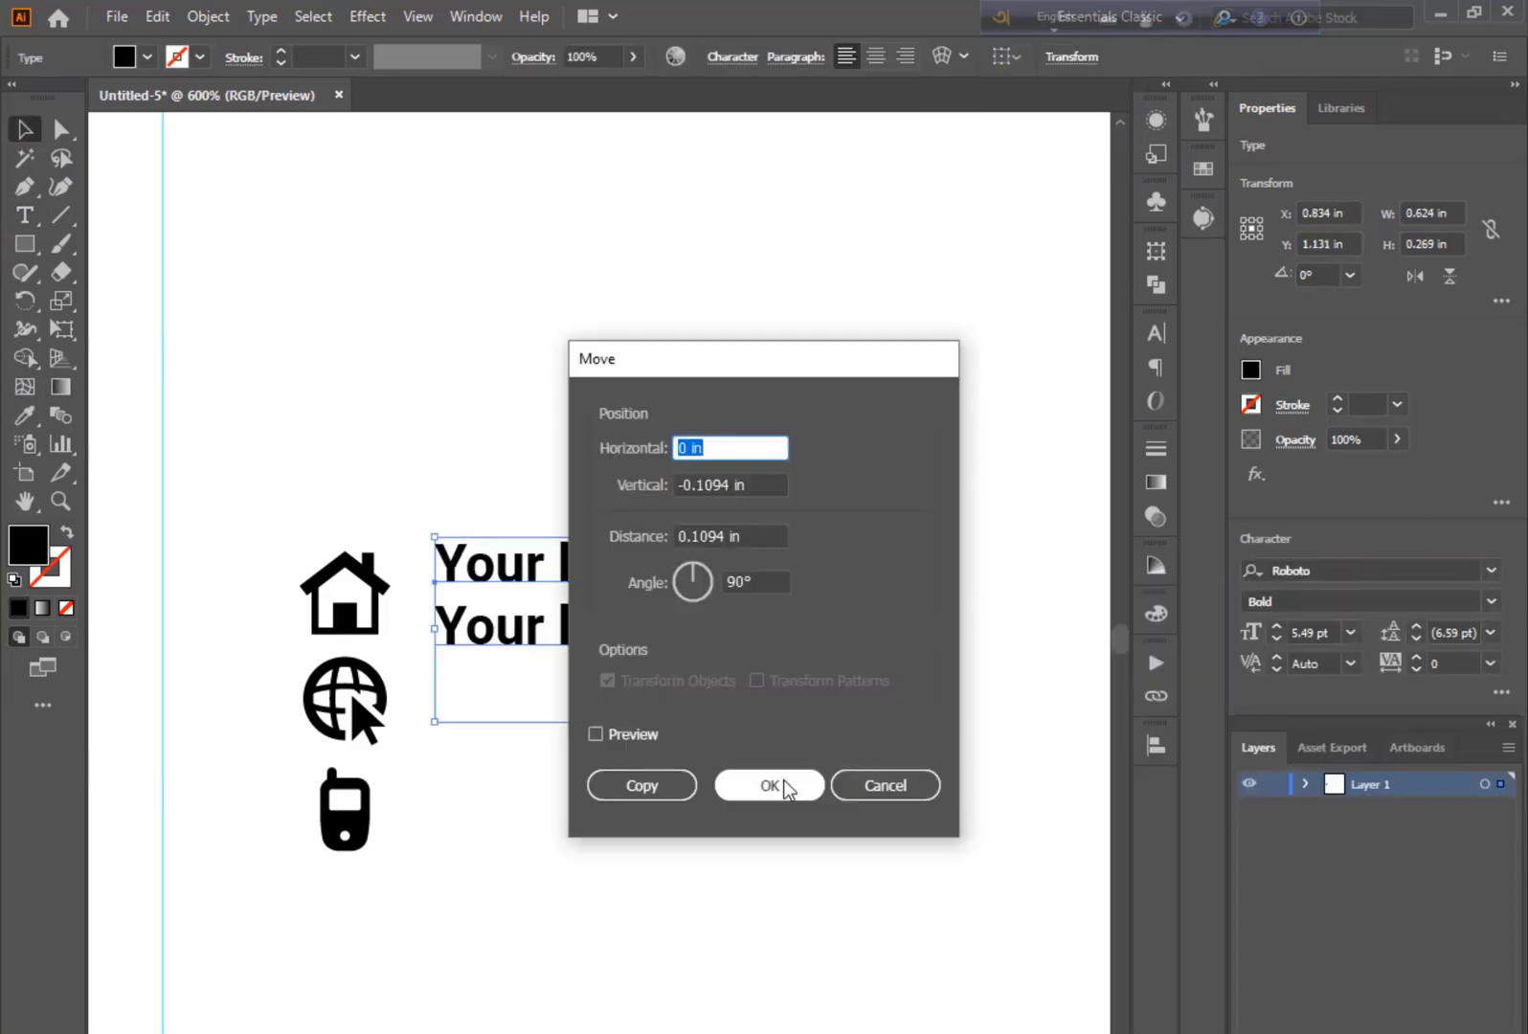
{"action": "left_click", "coordinate": [883, 784]}
{"action": "left_click_drag", "start_coordinate": [587, 633], "coordinate": [587, 748]}
{"action": "left_click", "coordinate": [869, 852]}
{"action": "double_click", "coordinate": [851, 743]}
{"action": "key", "text": "BackSpace"}
{"action": "key", "text": "BackSpace"}
{"action": "key", "text": "BackSpace"}
{"action": "key", "text": "BackSpace"}
{"action": "key", "text": "BackSpace"}
{"action": "key", "text": "BackSpace"}
{"action": "key", "text": "BackSpace"}
{"action": "key", "text": "BackSpace"}
{"action": "key", "text": "BackSpace"}
{"action": "key", "text": "BackSpace"}
{"action": "key", "text": "BackSpace"}
{"action": "key", "text": "BackSpace"}
{"action": "key", "text": "BackSpace"}
{"action": "key", "text": "BackSpace"}
{"action": "key", "text": "BackSpace"}
{"action": "key", "text": "BackSpace"}
{"action": "key", "text": "BackSpace"}
{"action": "key", "text": "BackSpace"}
{"action": "key", "text": "BackSpace"}
{"action": "key", "text": "BackSpace"}
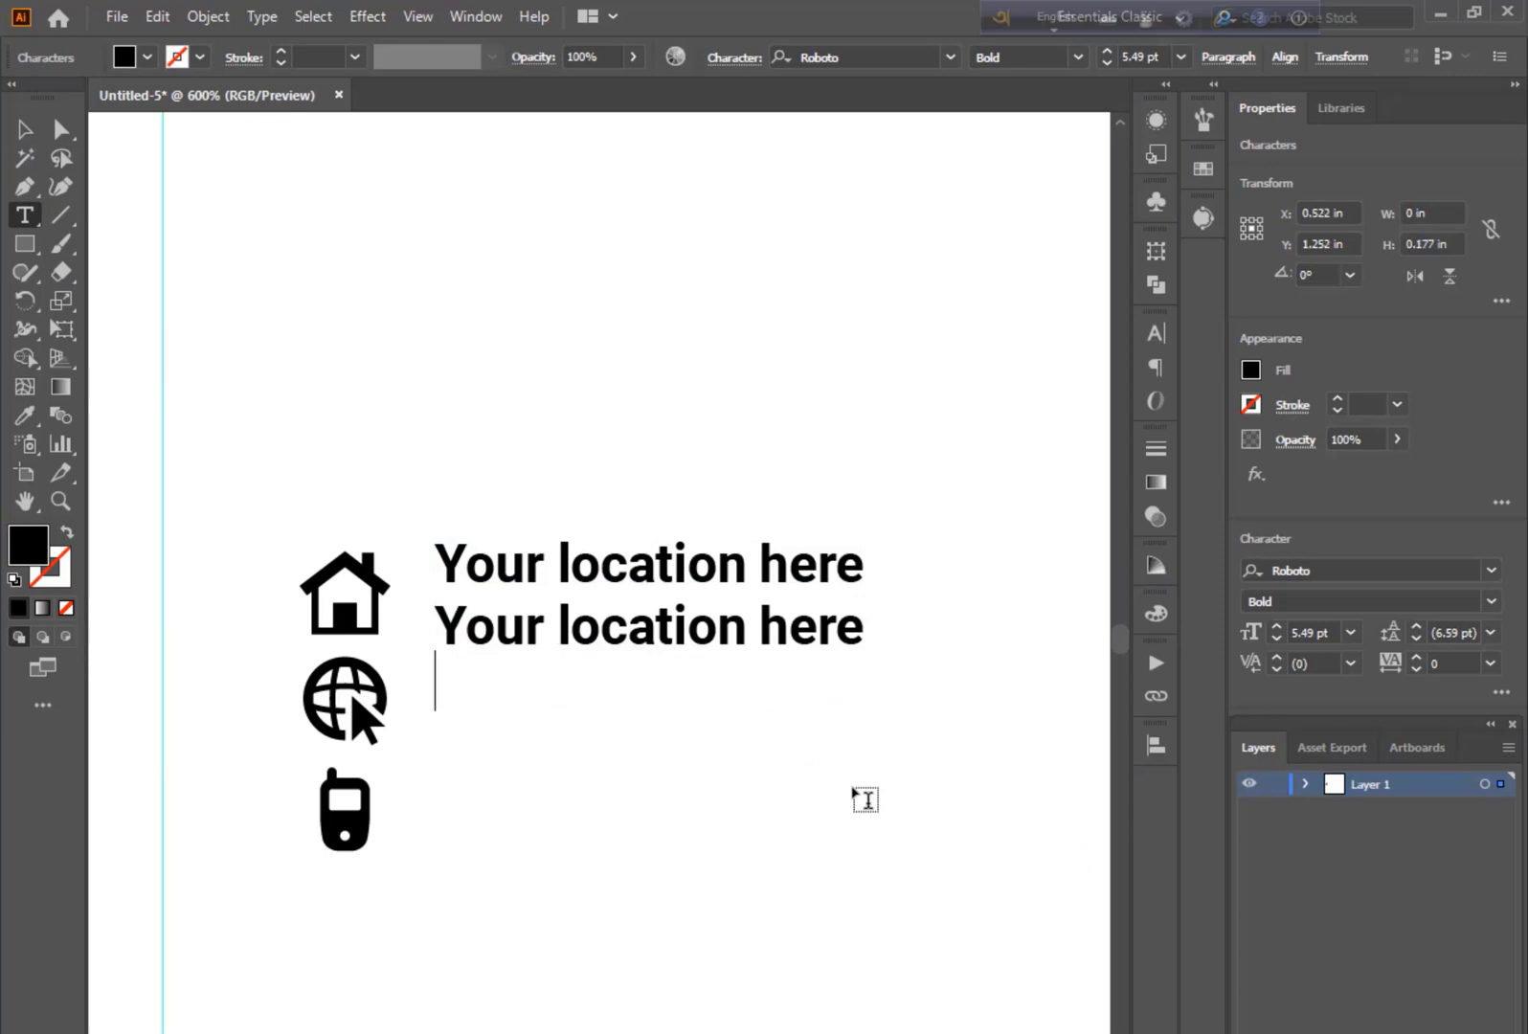
{"action": "type", "text": "youremail@gmai"}
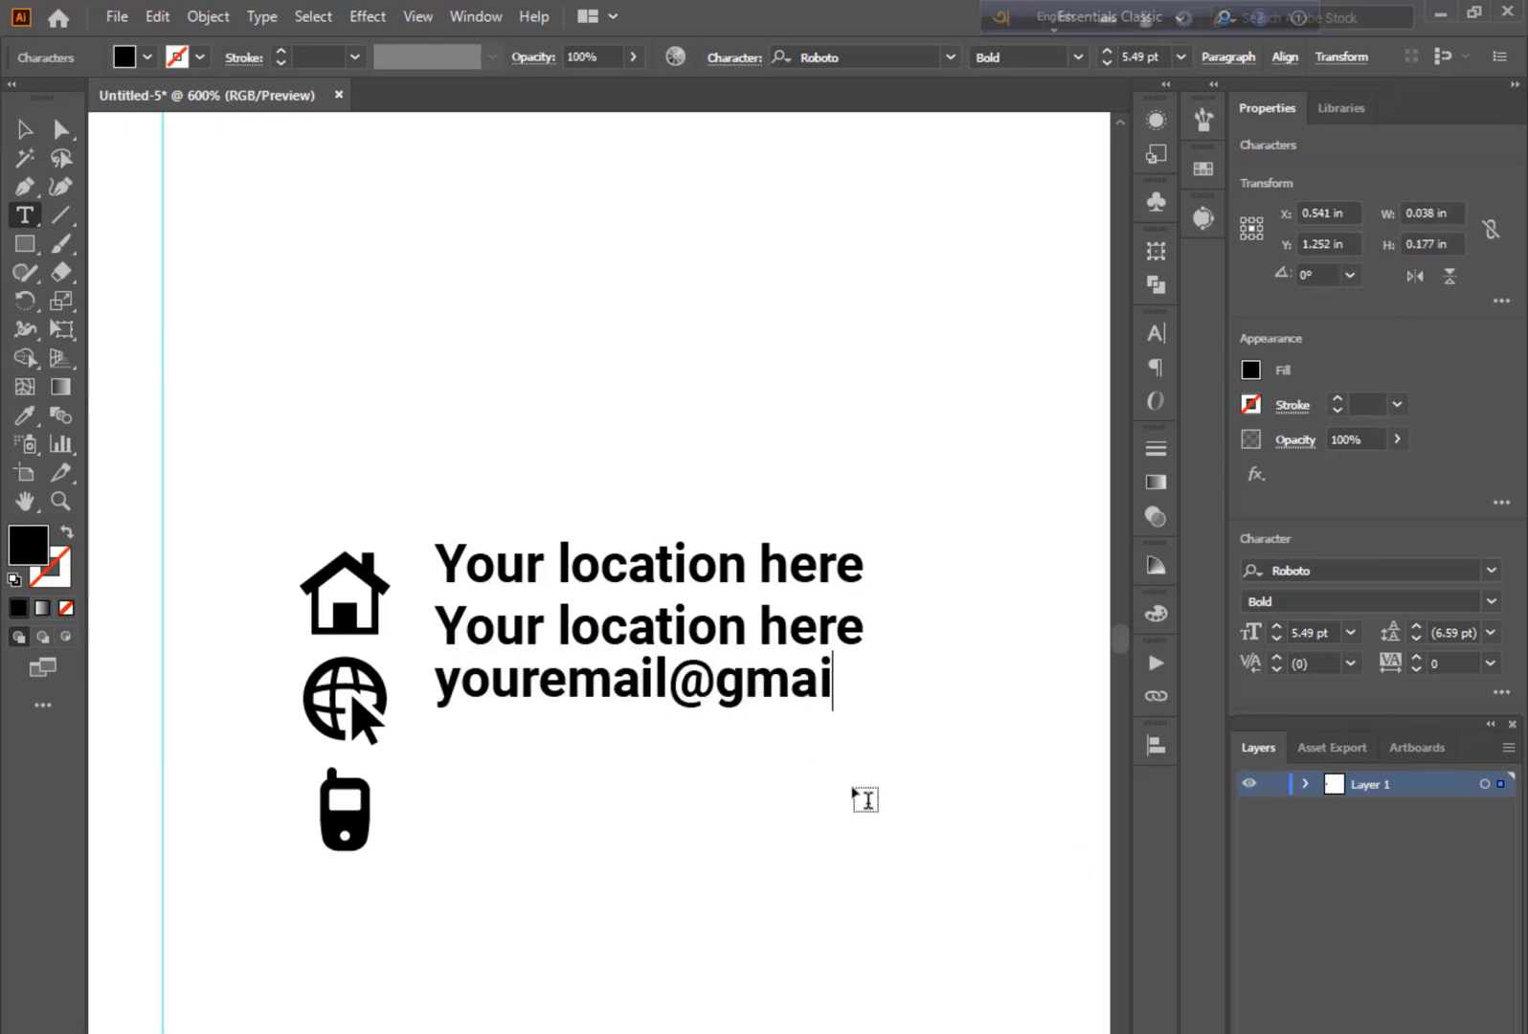
{"action": "type", "text": "l.com"}
{"action": "key", "text": "Return"}
{"action": "type", "text": "www.website.com"}
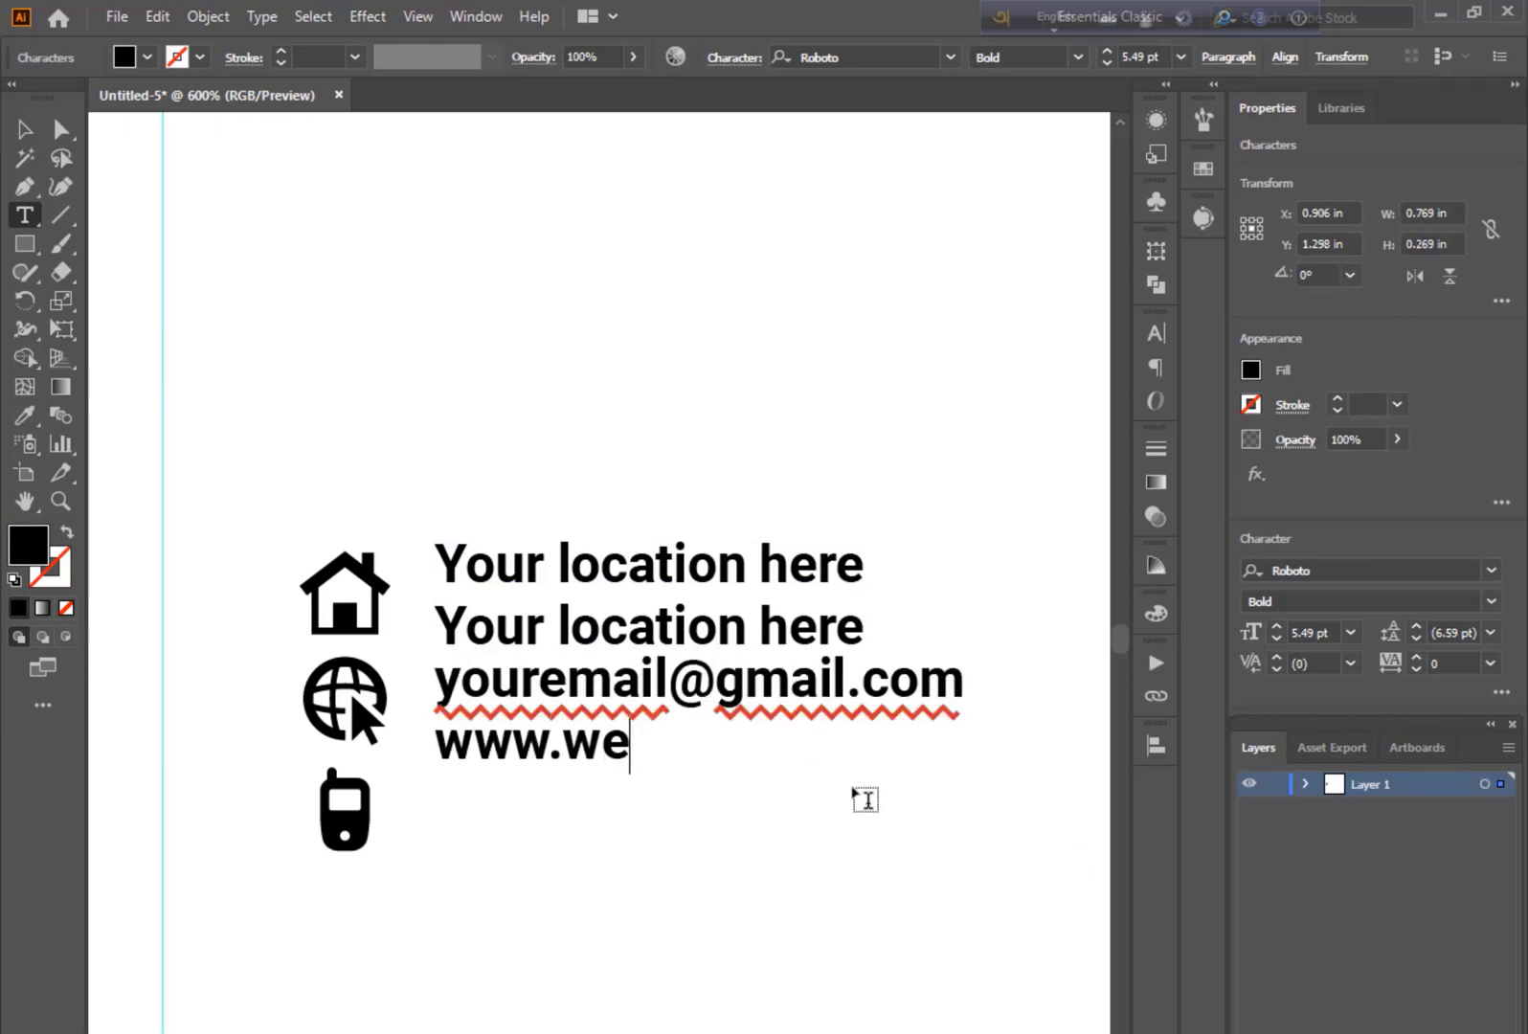
{"action": "key", "text": "Escape"}
Duplicate the e-mail and website text block beside the phone icon and replace its lines with two placeholder phone numbers
{"action": "left_click_drag", "start_coordinate": [575, 693], "coordinate": [575, 793]}
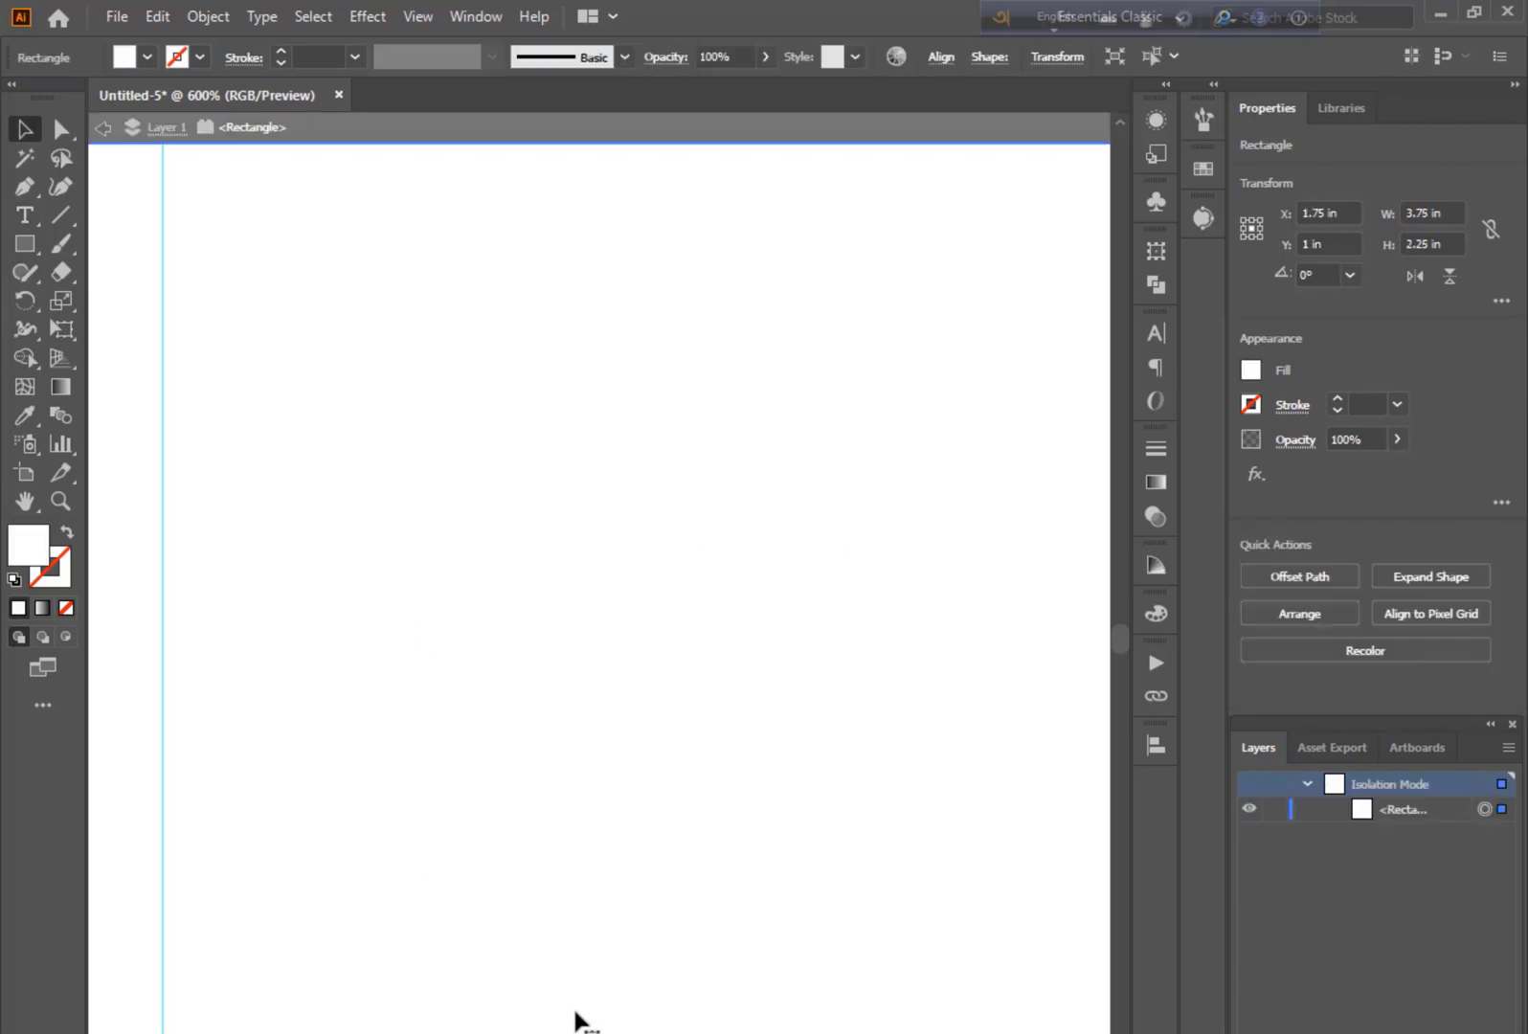
{"action": "scroll", "coordinate": [597, 1013], "scroll_direction": "down", "scroll_amount": 3}
{"action": "scroll", "coordinate": [498, 840], "scroll_direction": "up", "scroll_amount": 2}
{"action": "double_click", "coordinate": [354, 857]}
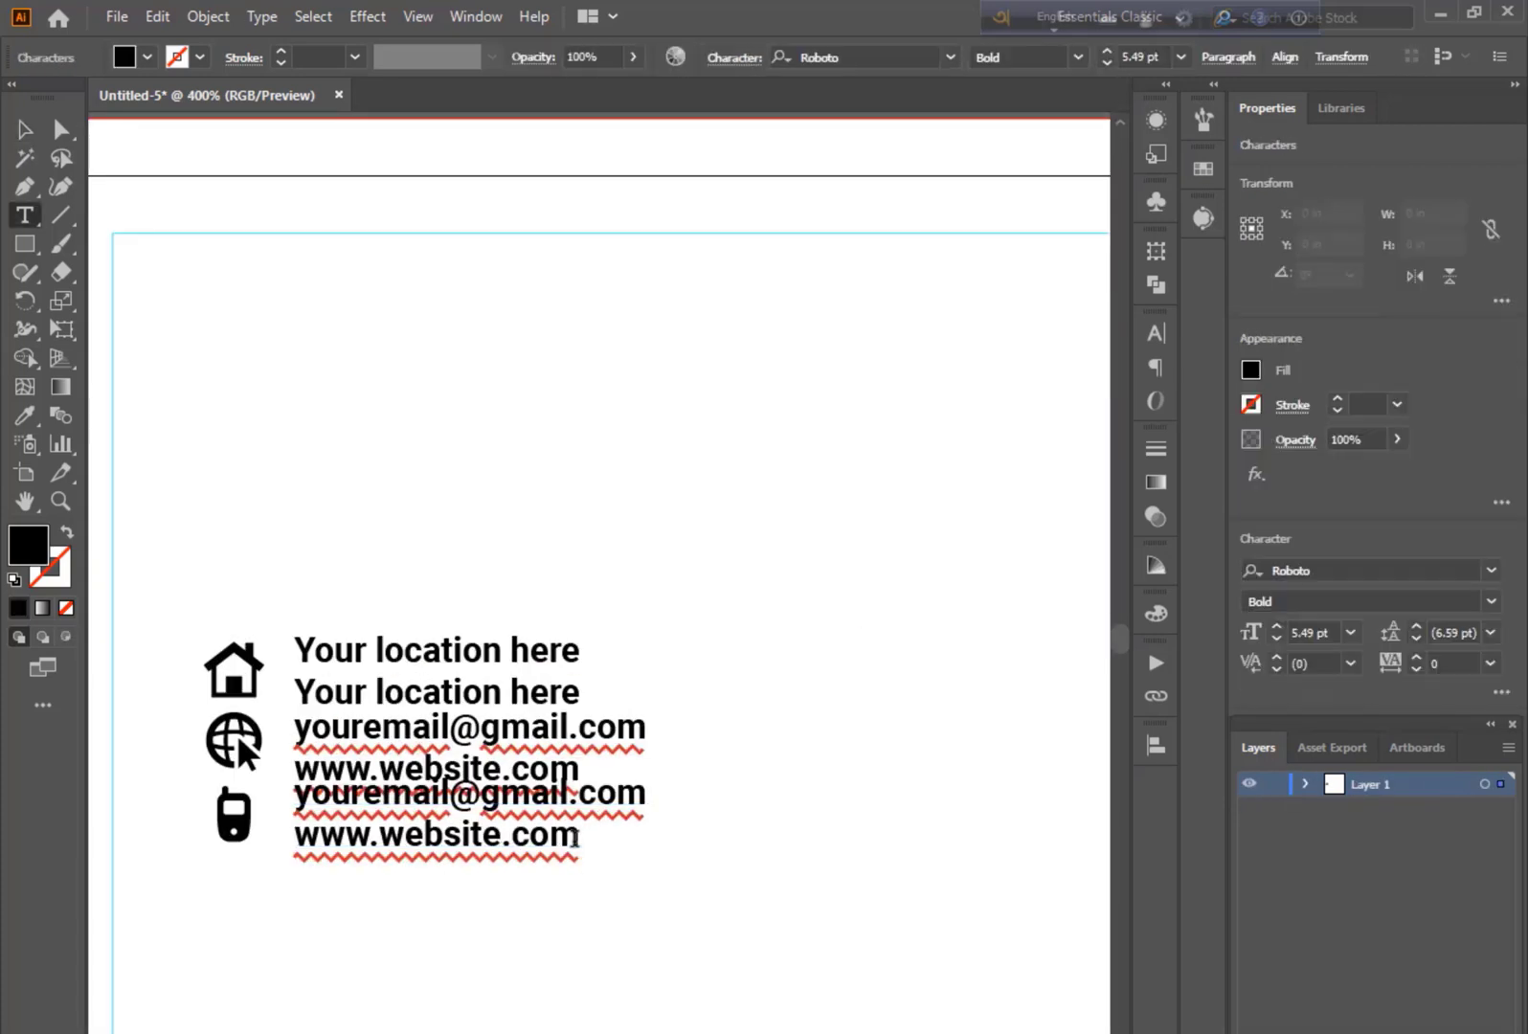
{"action": "key", "text": "ctrl+a"}
{"action": "type", "text": "+000 123 456 789"}
{"action": "key", "text": "Return"}
{"action": "type", "text": "+"}
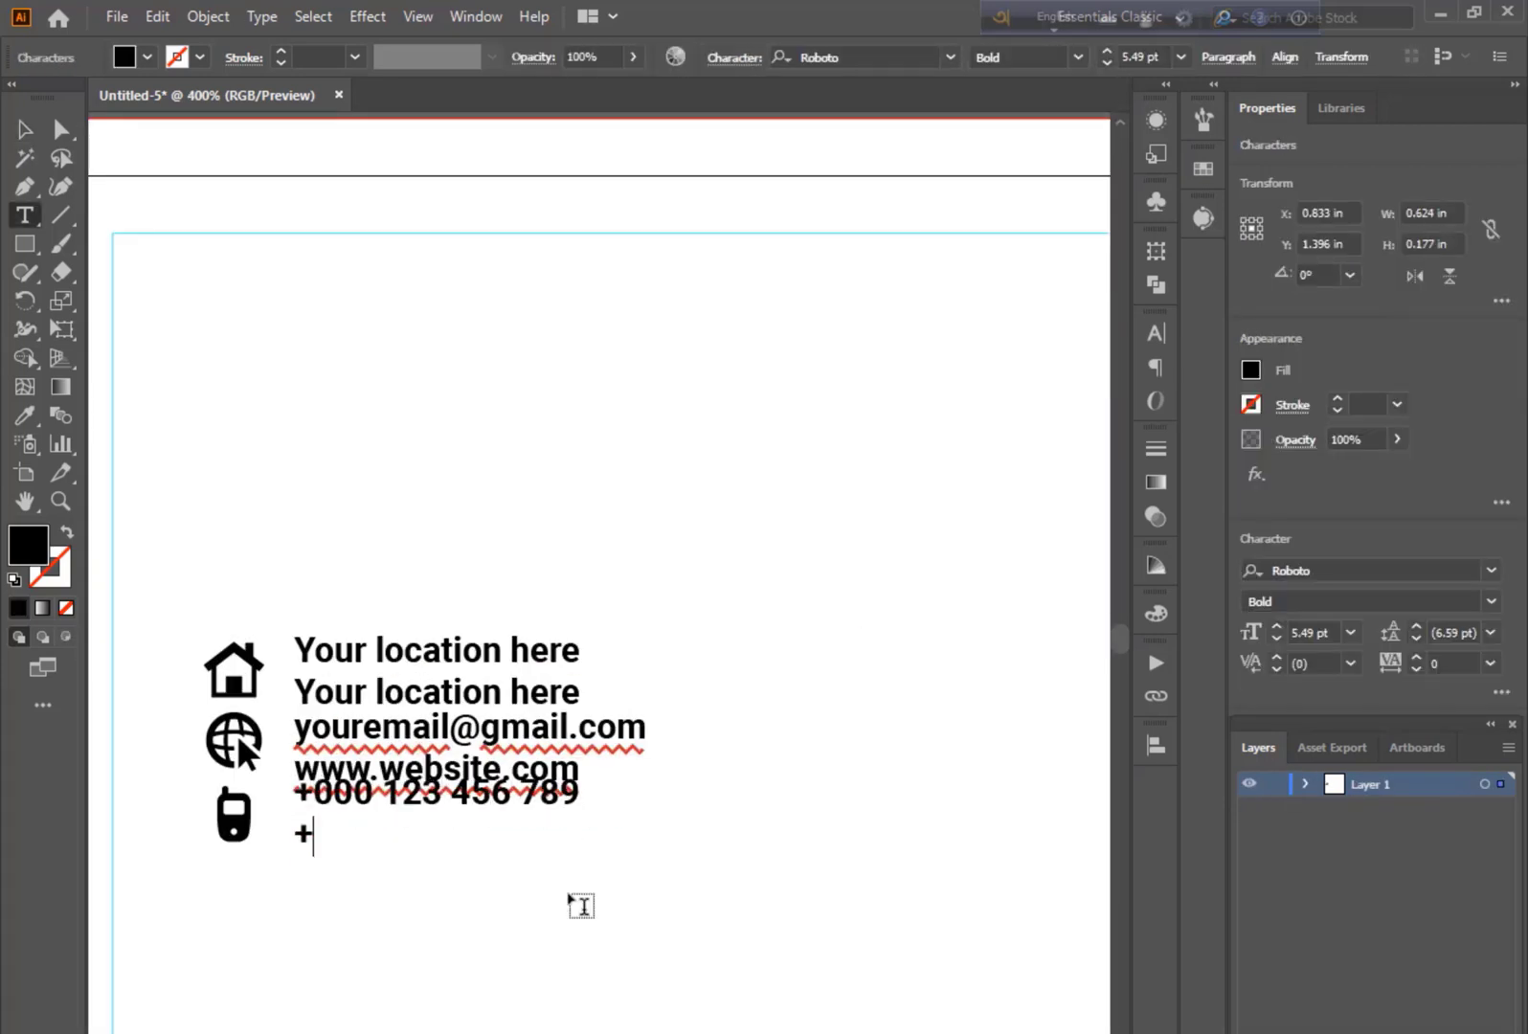
{"action": "type", "text": "000 987 654 321"}
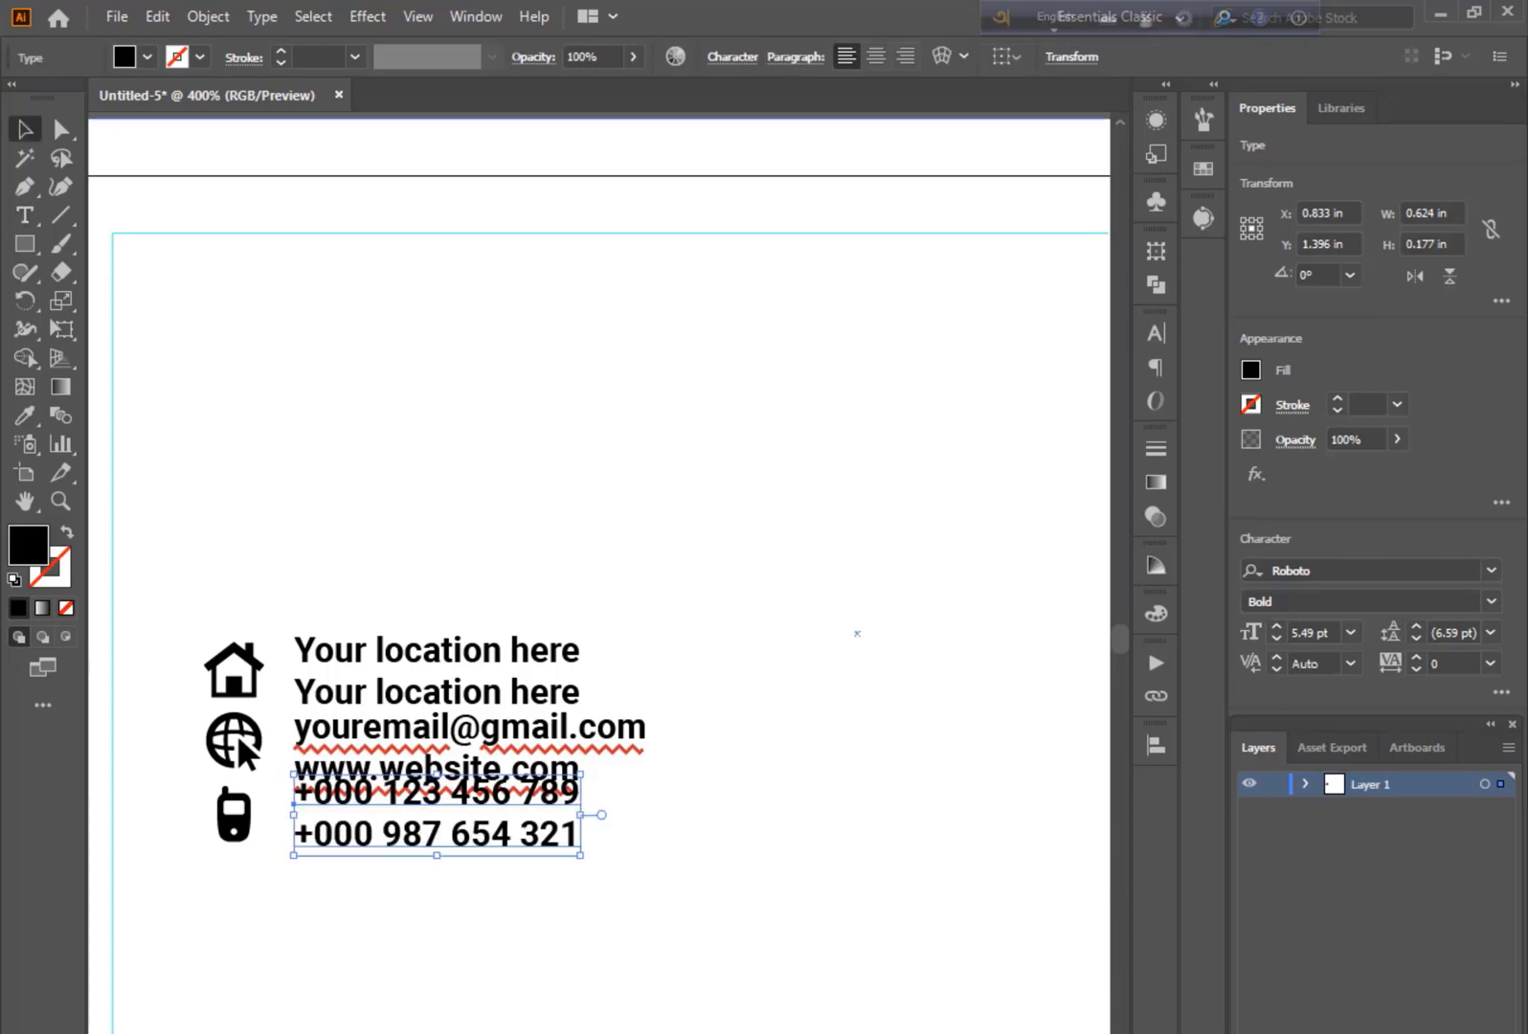
{"action": "key", "text": "Escape"}
Scale the phone number text down to about 3.74 pt and position it right beside the phone icon
{"action": "scroll", "coordinate": [224, 844], "scroll_direction": "up", "scroll_amount": 2}
{"action": "left_click", "coordinate": [476, 817]}
{"action": "left_click_drag", "start_coordinate": [476, 817], "coordinate": [447, 776]}
{"action": "left_click_drag", "start_coordinate": [651, 833], "coordinate": [727, 854]}
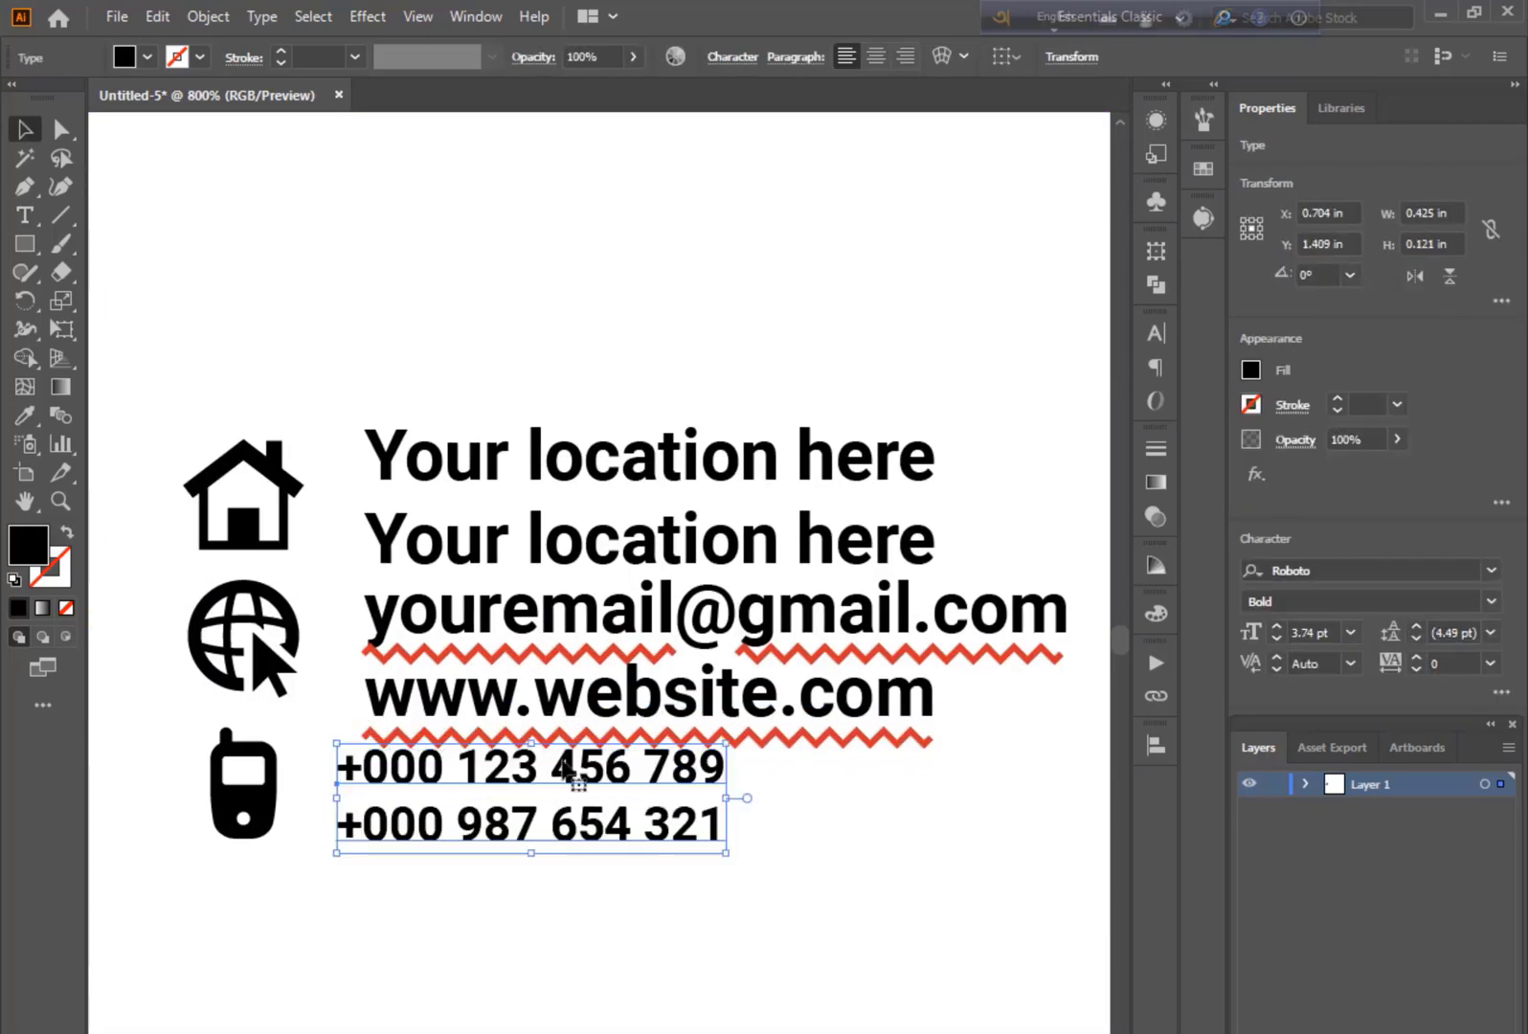
{"action": "left_click_drag", "start_coordinate": [573, 772], "coordinate": [563, 772]}
Match the e-mail and website block and the location block to the phone number text's formatting with the Eyedropper
{"action": "left_click", "coordinate": [474, 709]}
{"action": "left_click", "coordinate": [26, 415]}
{"action": "left_click", "coordinate": [437, 825]}
{"action": "key", "text": "v"}
{"action": "left_click", "coordinate": [469, 541]}
{"action": "left_click", "coordinate": [26, 415]}
{"action": "left_click", "coordinate": [459, 777]}
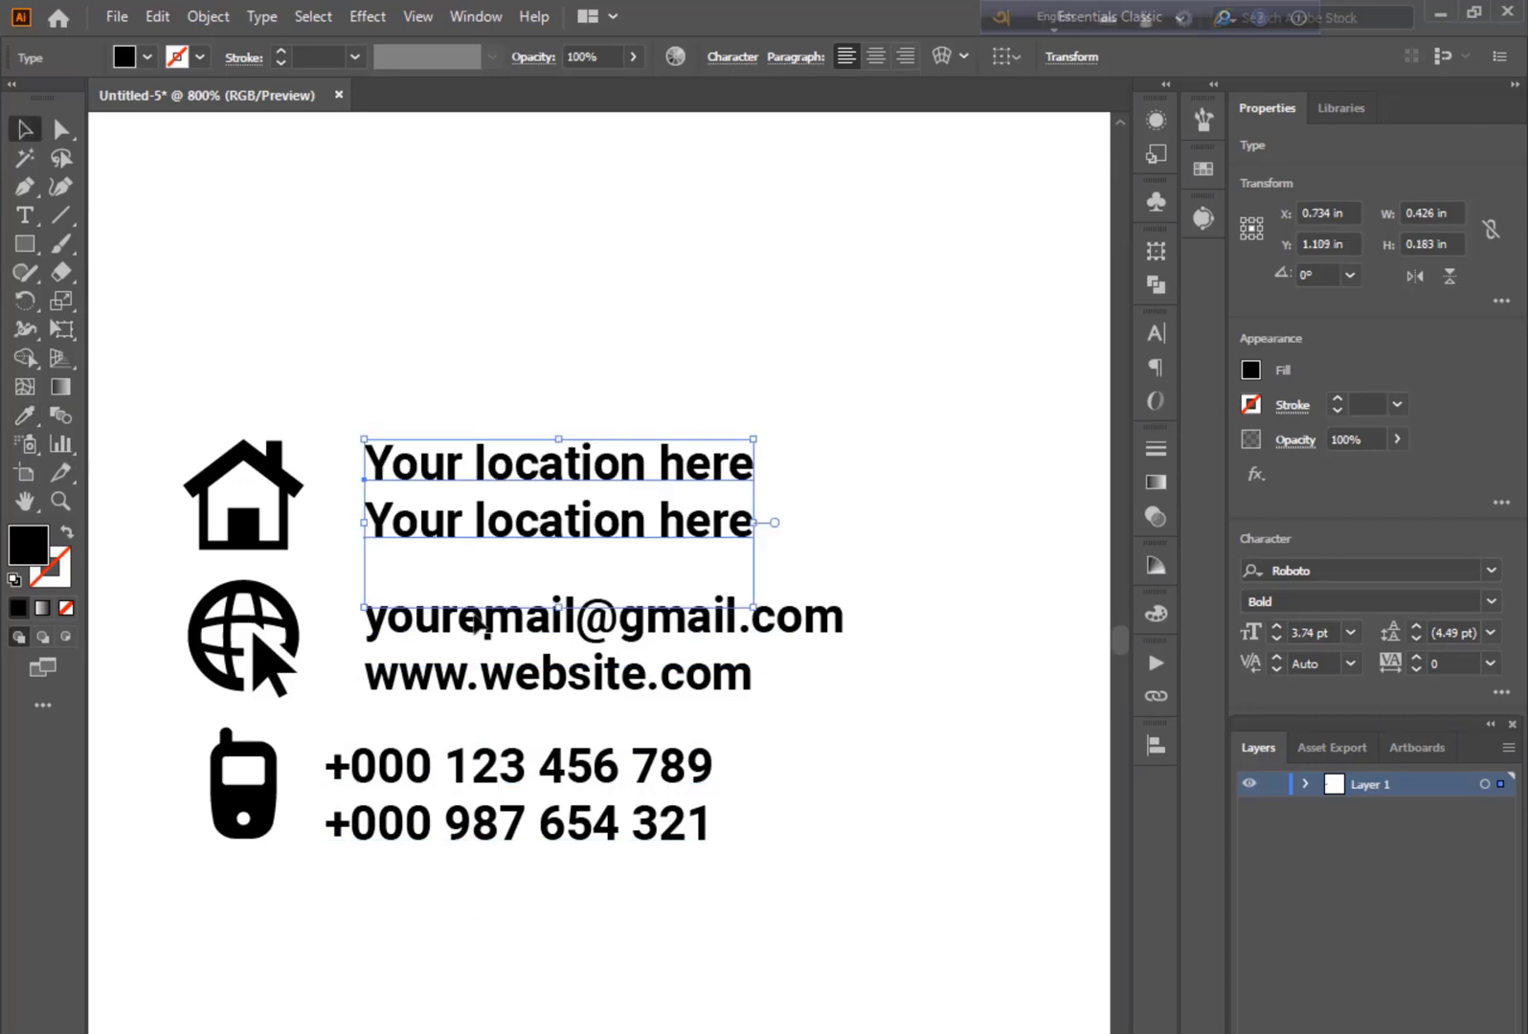
Align the three contact text blocks to their left edges and distribute them evenly by their vertical centers
{"action": "left_click", "coordinate": [481, 623], "text": "shift"}
{"action": "left_click", "coordinate": [565, 767], "text": "shift"}
{"action": "left_click", "coordinate": [1159, 746]}
{"action": "left_click", "coordinate": [873, 795]}
{"action": "left_click", "coordinate": [918, 867]}
{"action": "left_click", "coordinate": [926, 879]}
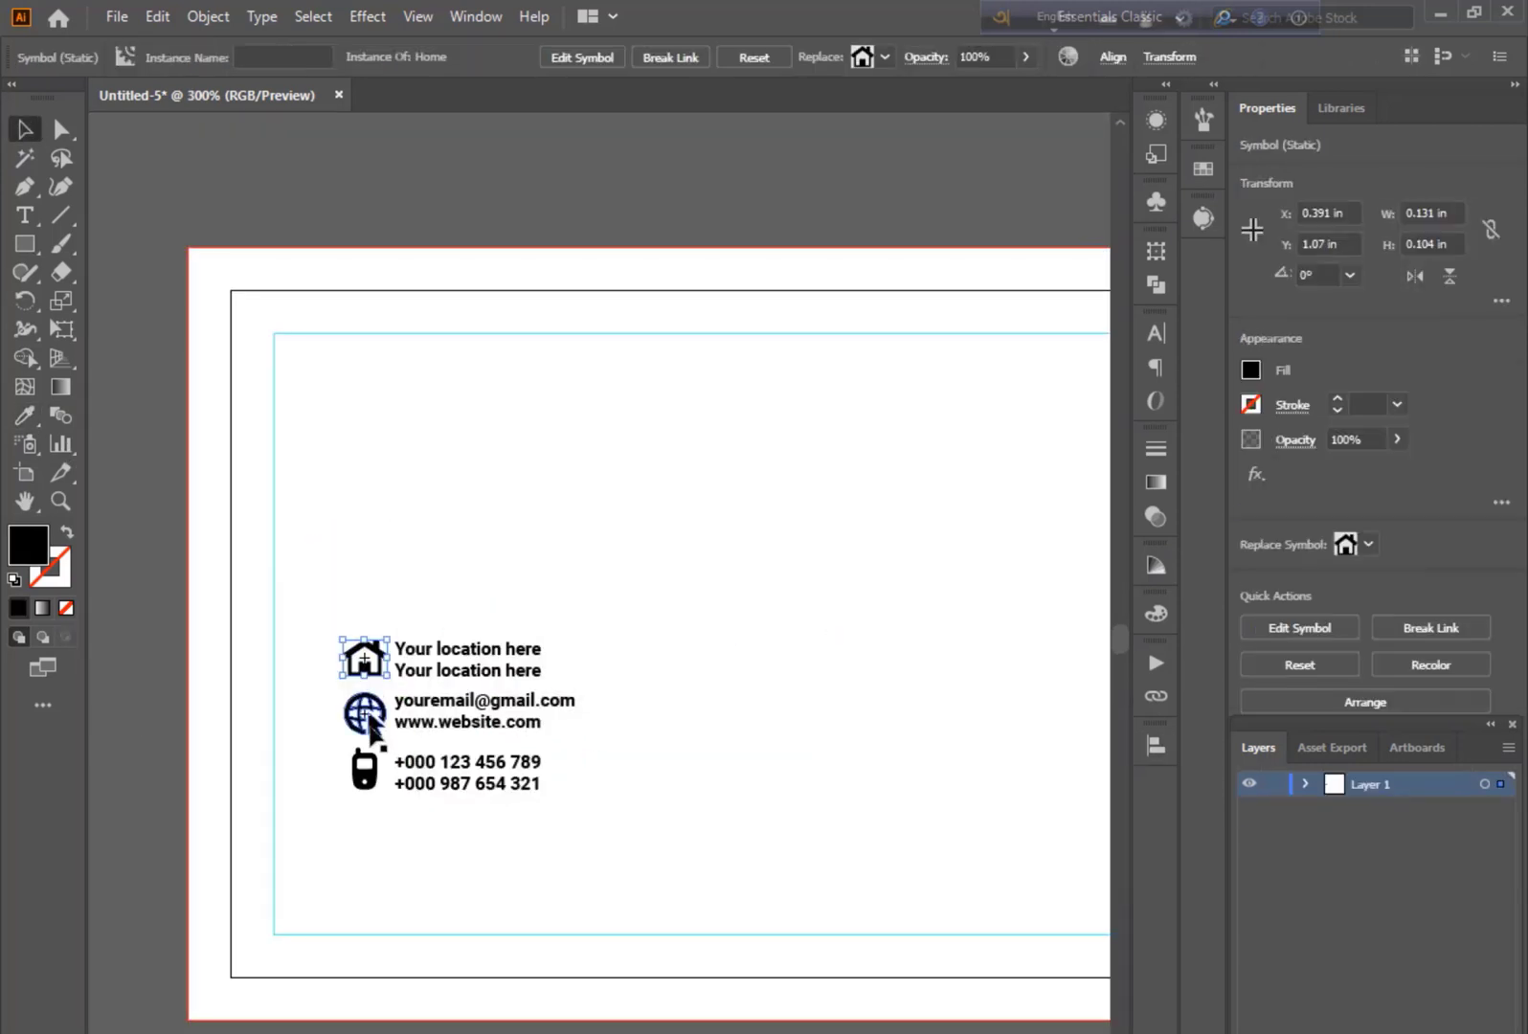
Expand Layer 1 and select the contact icons and text blocks together in its object list
{"action": "left_click_drag", "start_coordinate": [322, 625], "coordinate": [386, 772]}
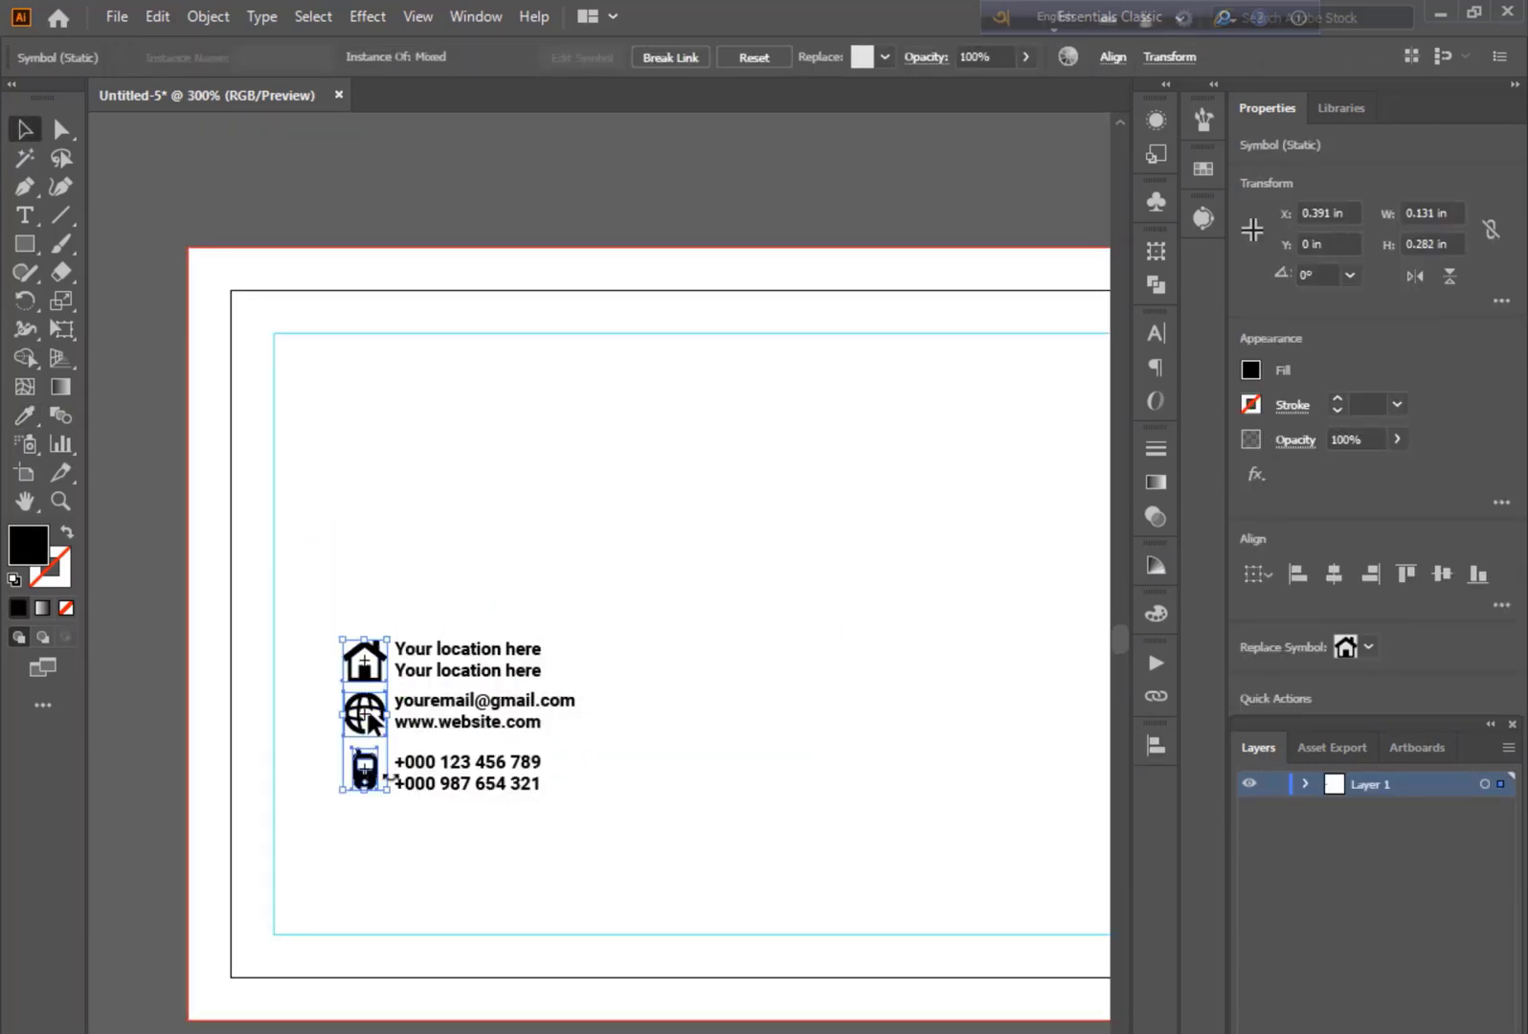
{"action": "left_click", "coordinate": [829, 632]}
{"action": "left_click", "coordinate": [1305, 784]}
{"action": "left_click", "coordinate": [1485, 934]}
{"action": "left_click", "coordinate": [1486, 910], "text": "shift"}
{"action": "left_click", "coordinate": [1485, 885], "text": "shift"}
{"action": "left_click", "coordinate": [1485, 860], "text": "shift"}
{"action": "left_click", "coordinate": [1485, 835], "text": "shift"}
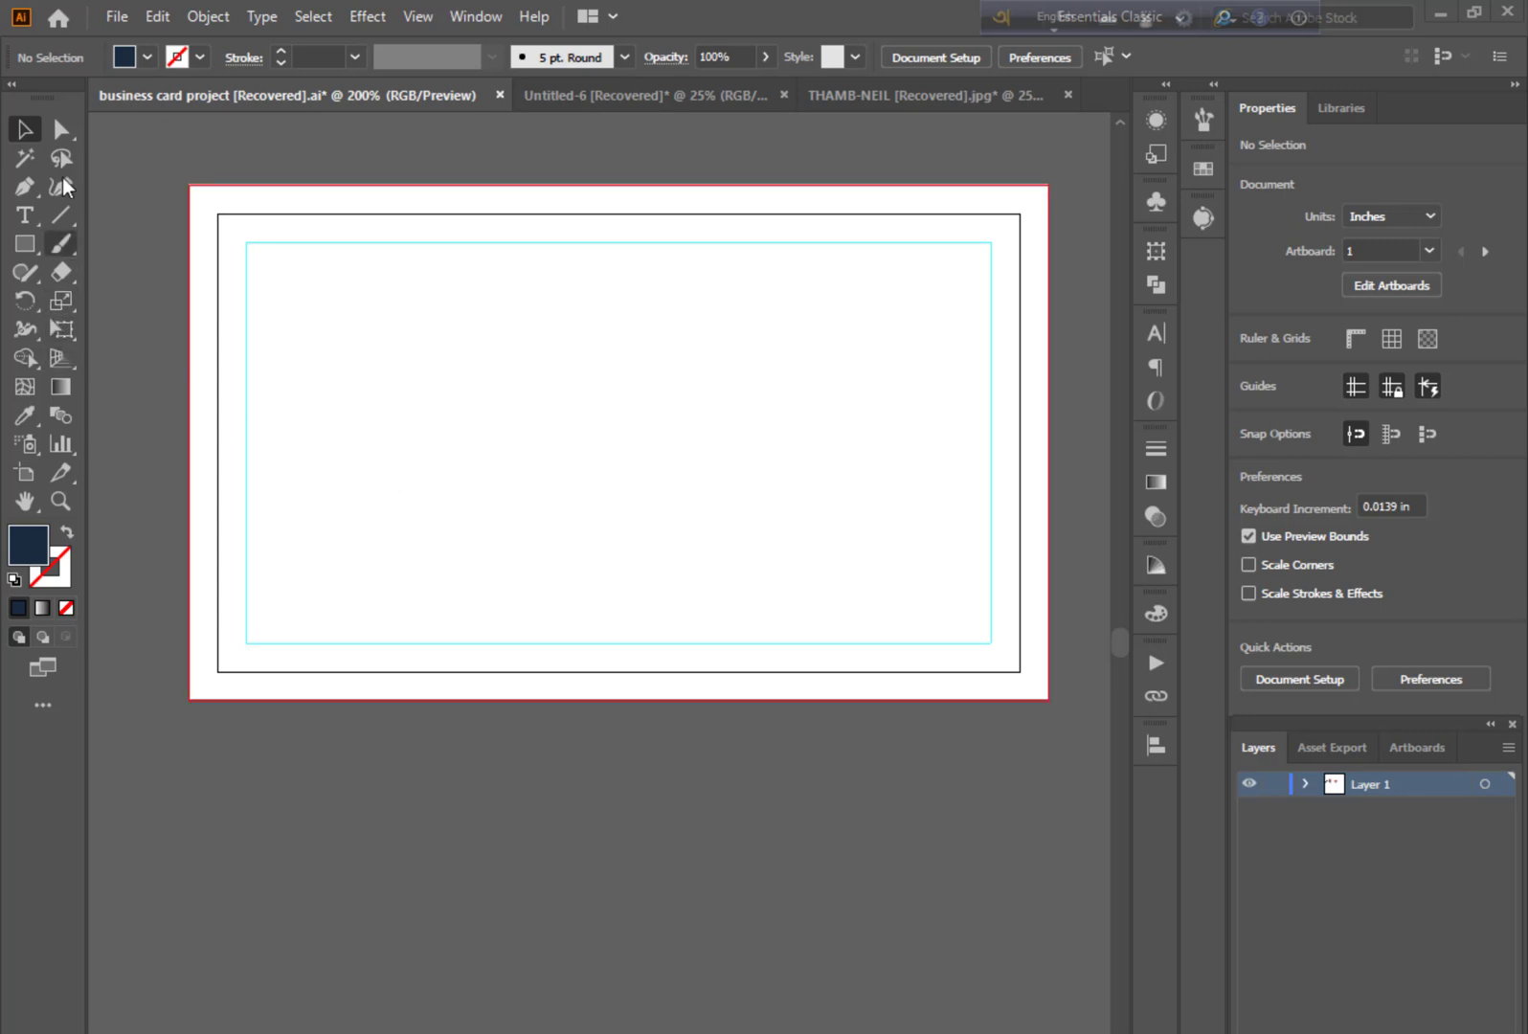
Draw a closed navy Pen shape about 1.99 by 2.54 in, pointing to the card's center and extending past its right-hand bleed edges
{"action": "left_click", "coordinate": [23, 188]}
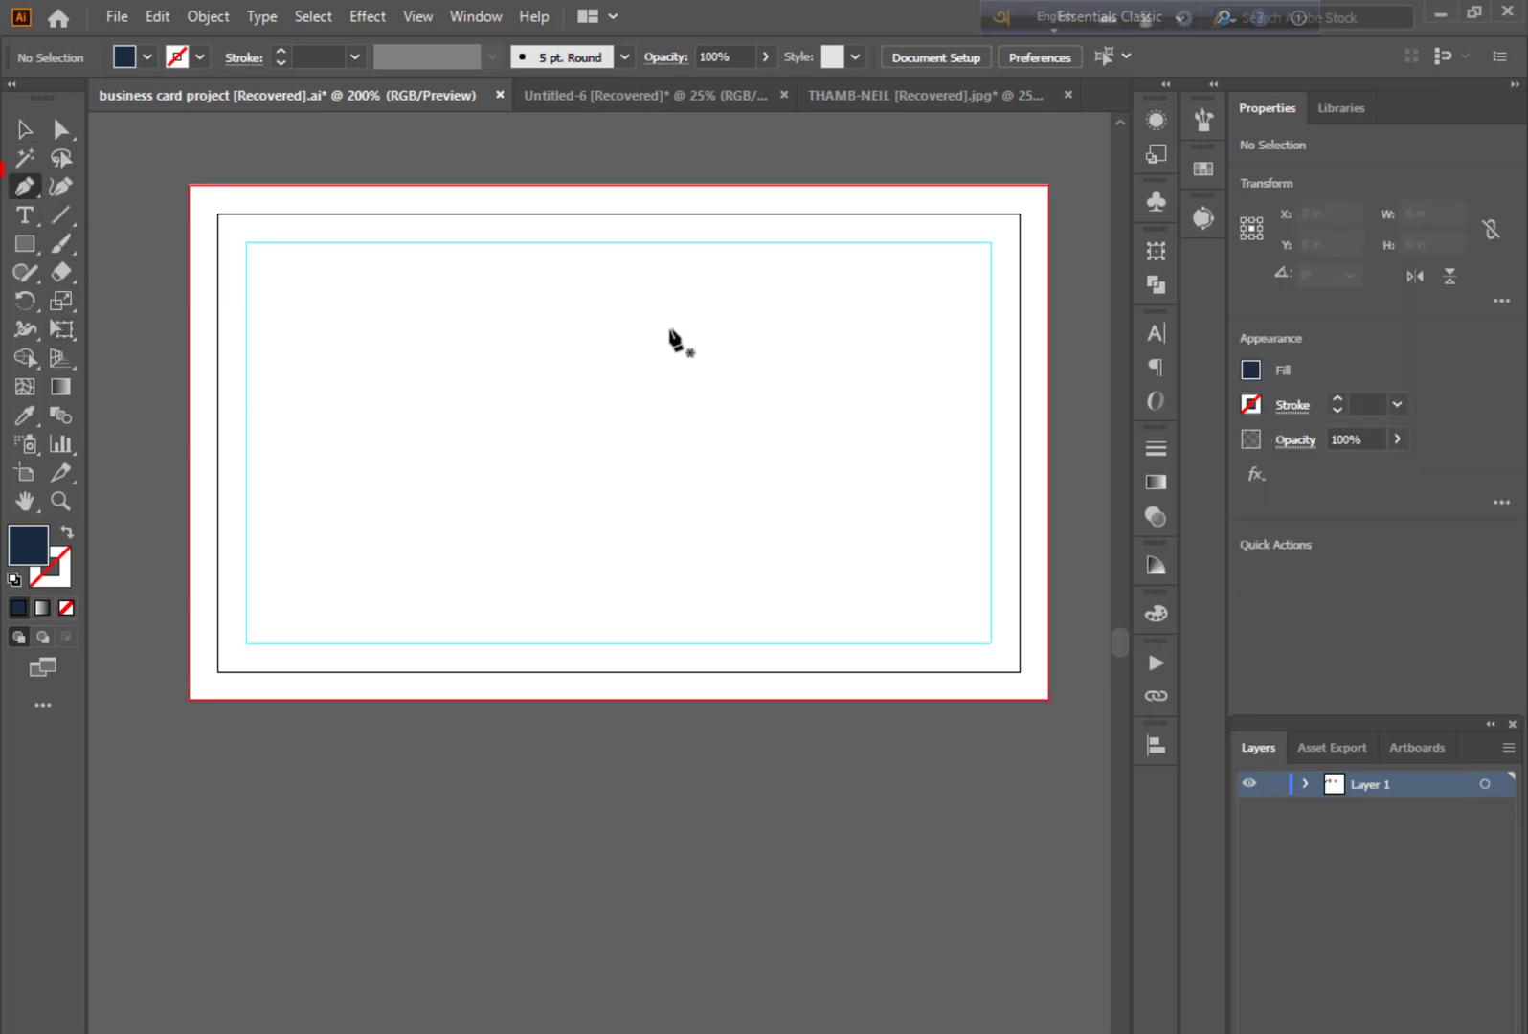
{"action": "left_click", "coordinate": [880, 184]}
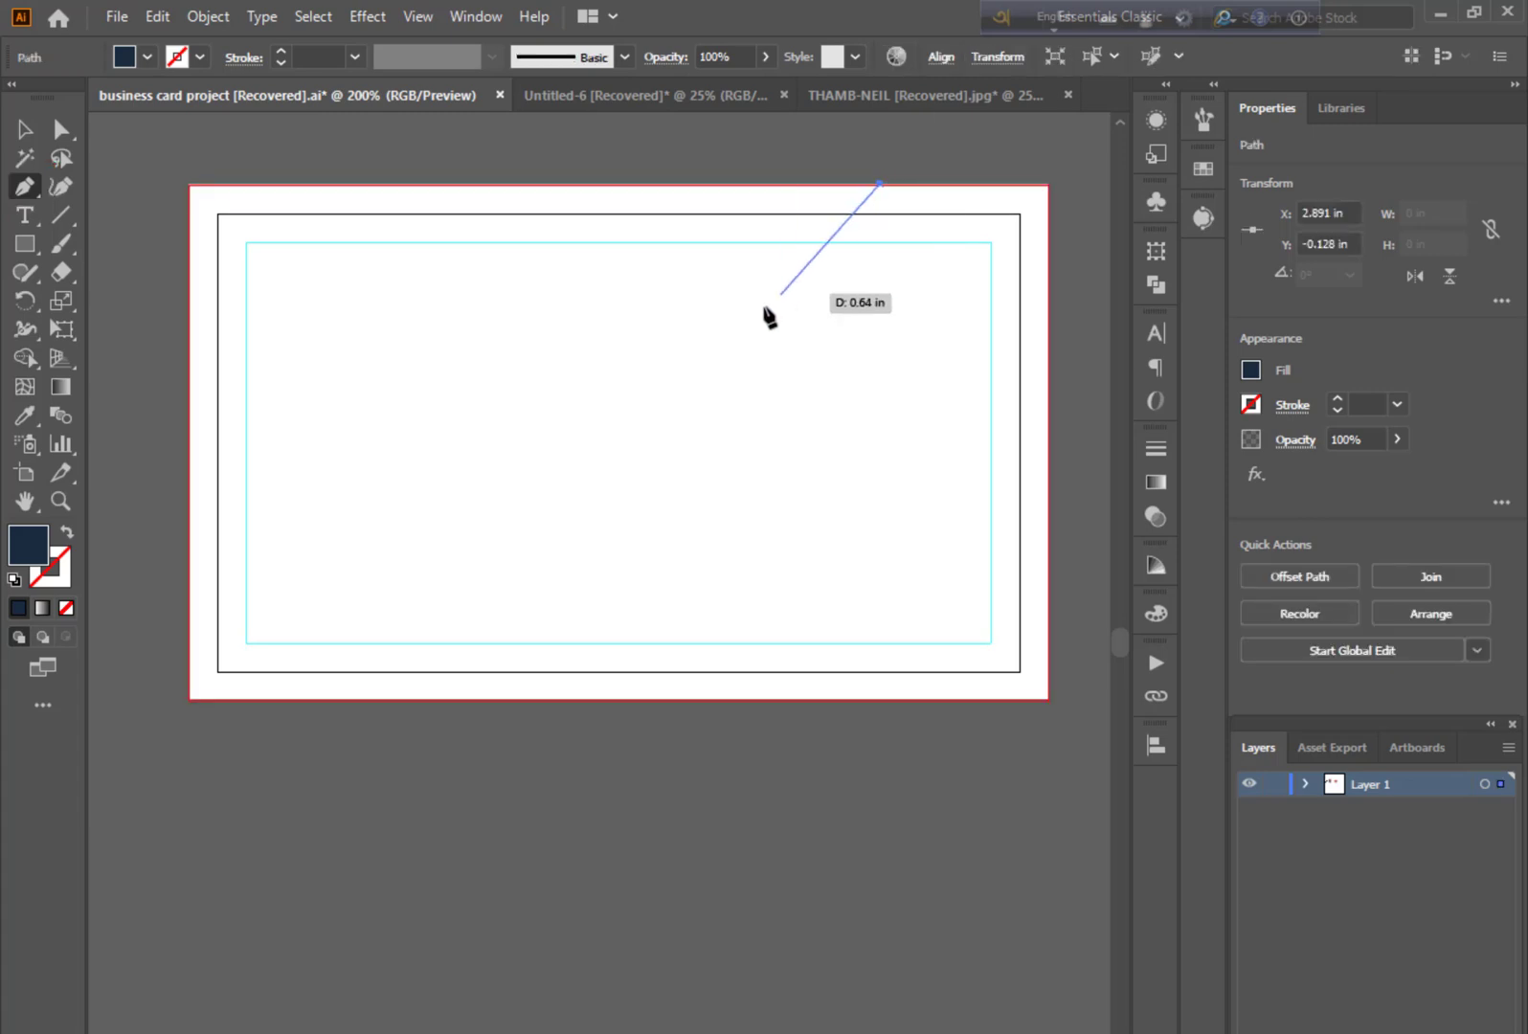
{"action": "left_click", "coordinate": [619, 441]}
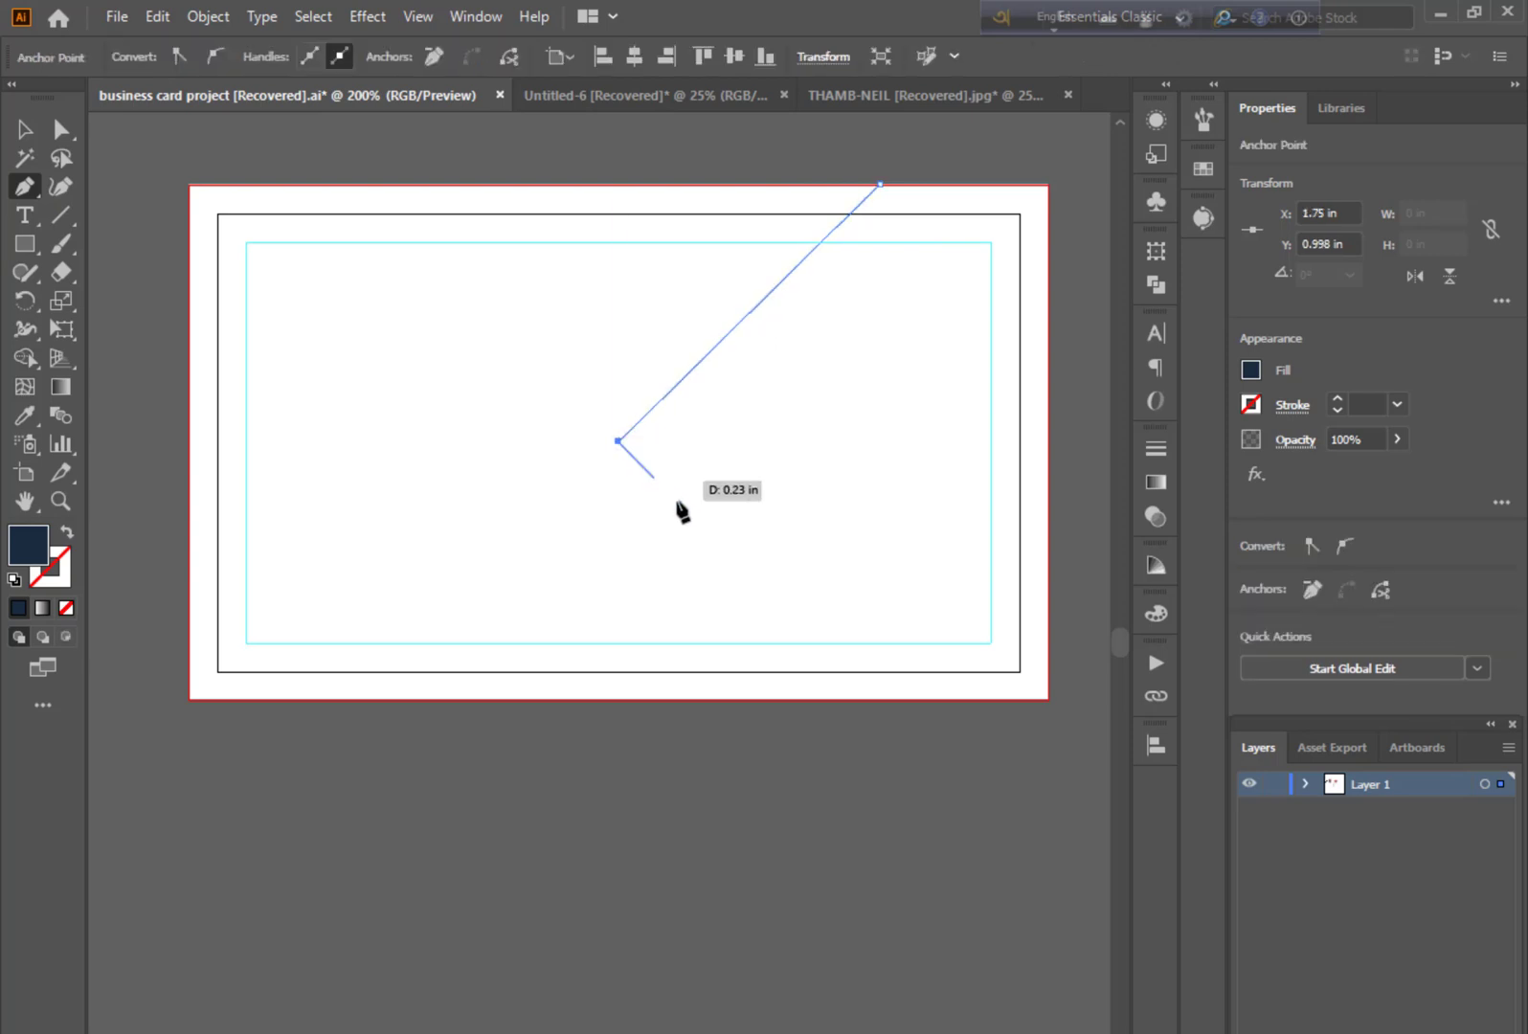
{"action": "left_click", "coordinate": [881, 700]}
{"action": "left_click", "coordinate": [901, 722]}
{"action": "left_click", "coordinate": [1012, 736]}
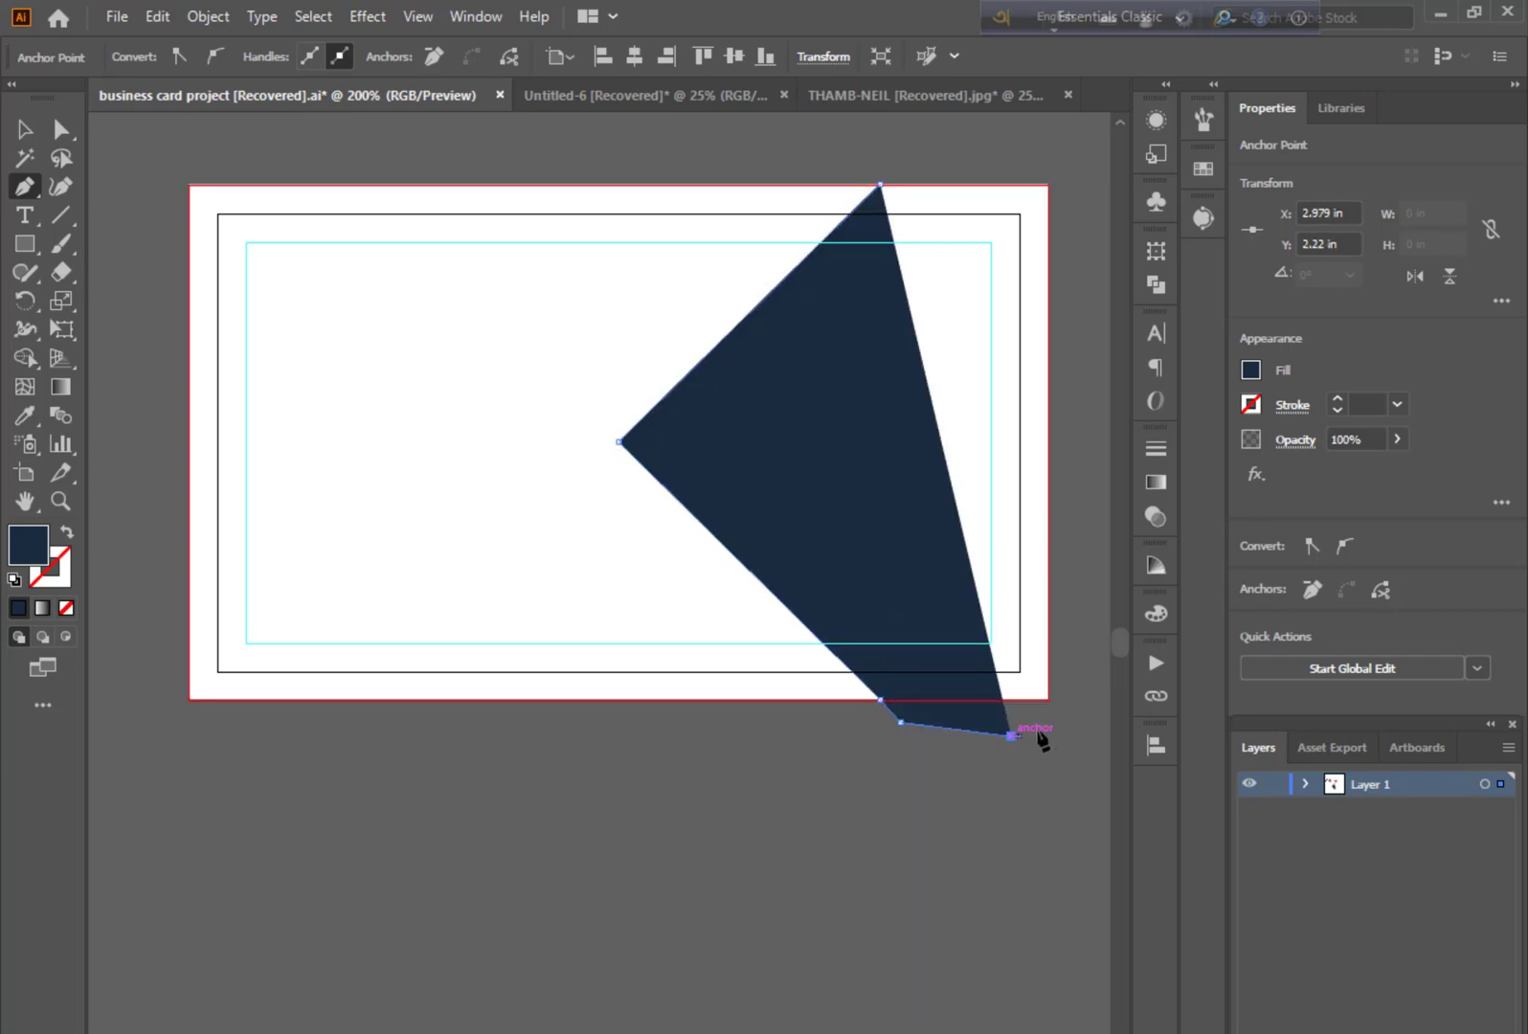
{"action": "left_click", "coordinate": [1067, 709]}
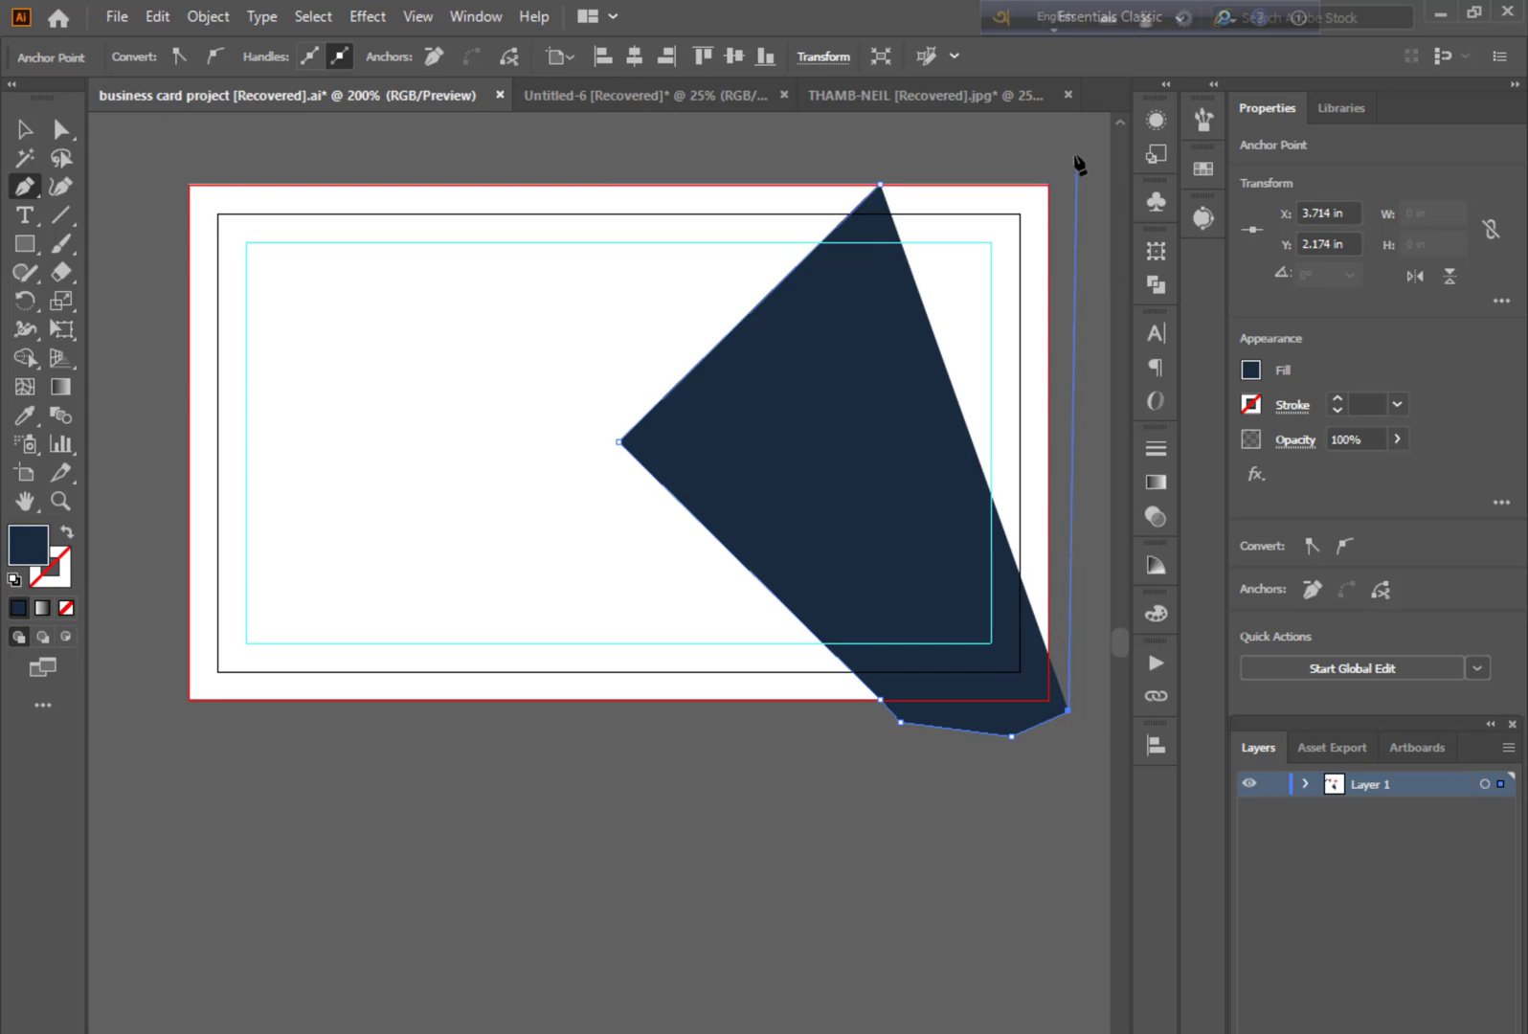
{"action": "left_click", "coordinate": [1075, 154]}
{"action": "left_click", "coordinate": [871, 159]}
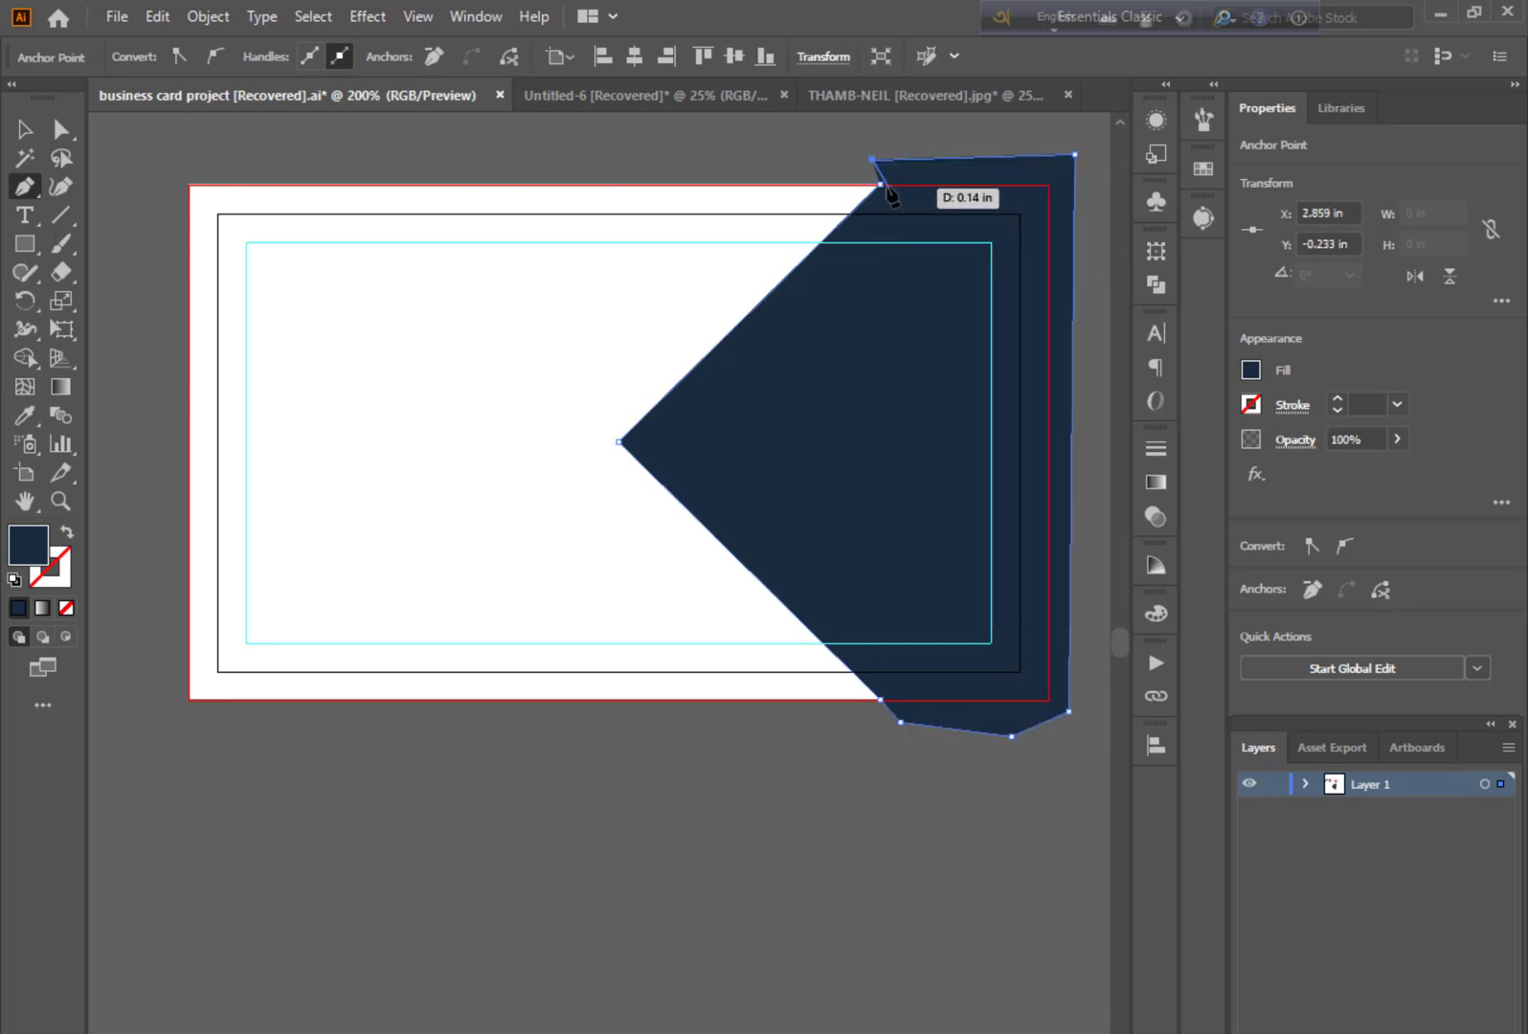
{"action": "left_click", "coordinate": [881, 184]}
Round the navy shape's pointed corner at the card's center to a 0.15 in radius and deselect it
{"action": "left_click", "coordinate": [62, 131]}
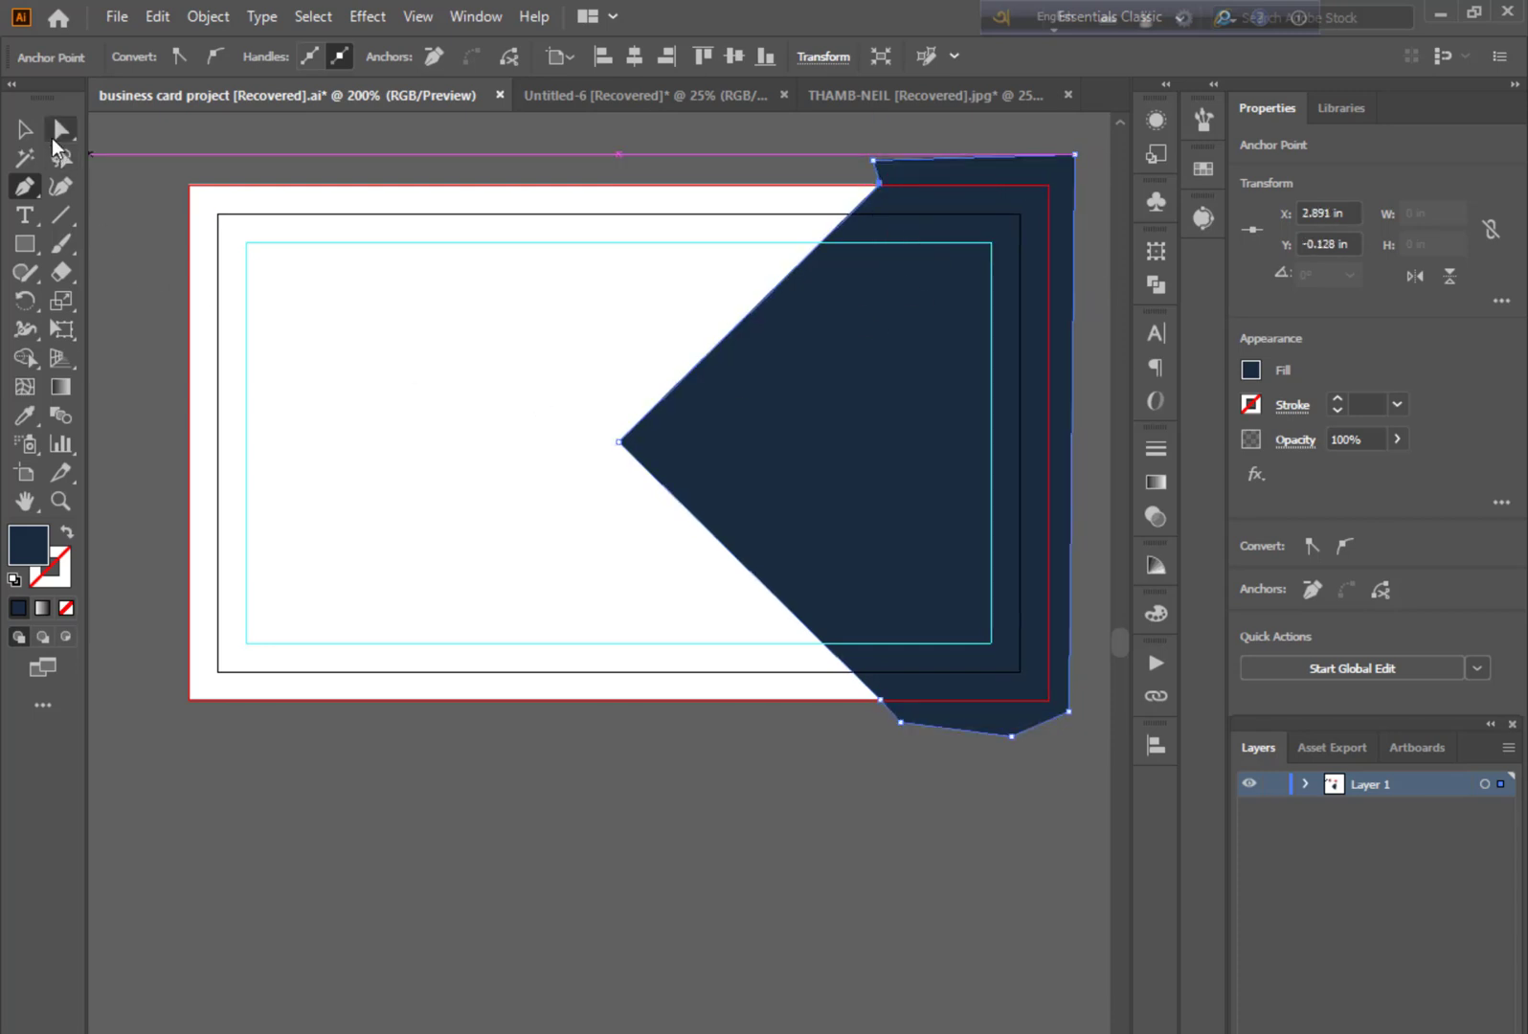
{"action": "left_click", "coordinate": [661, 457]}
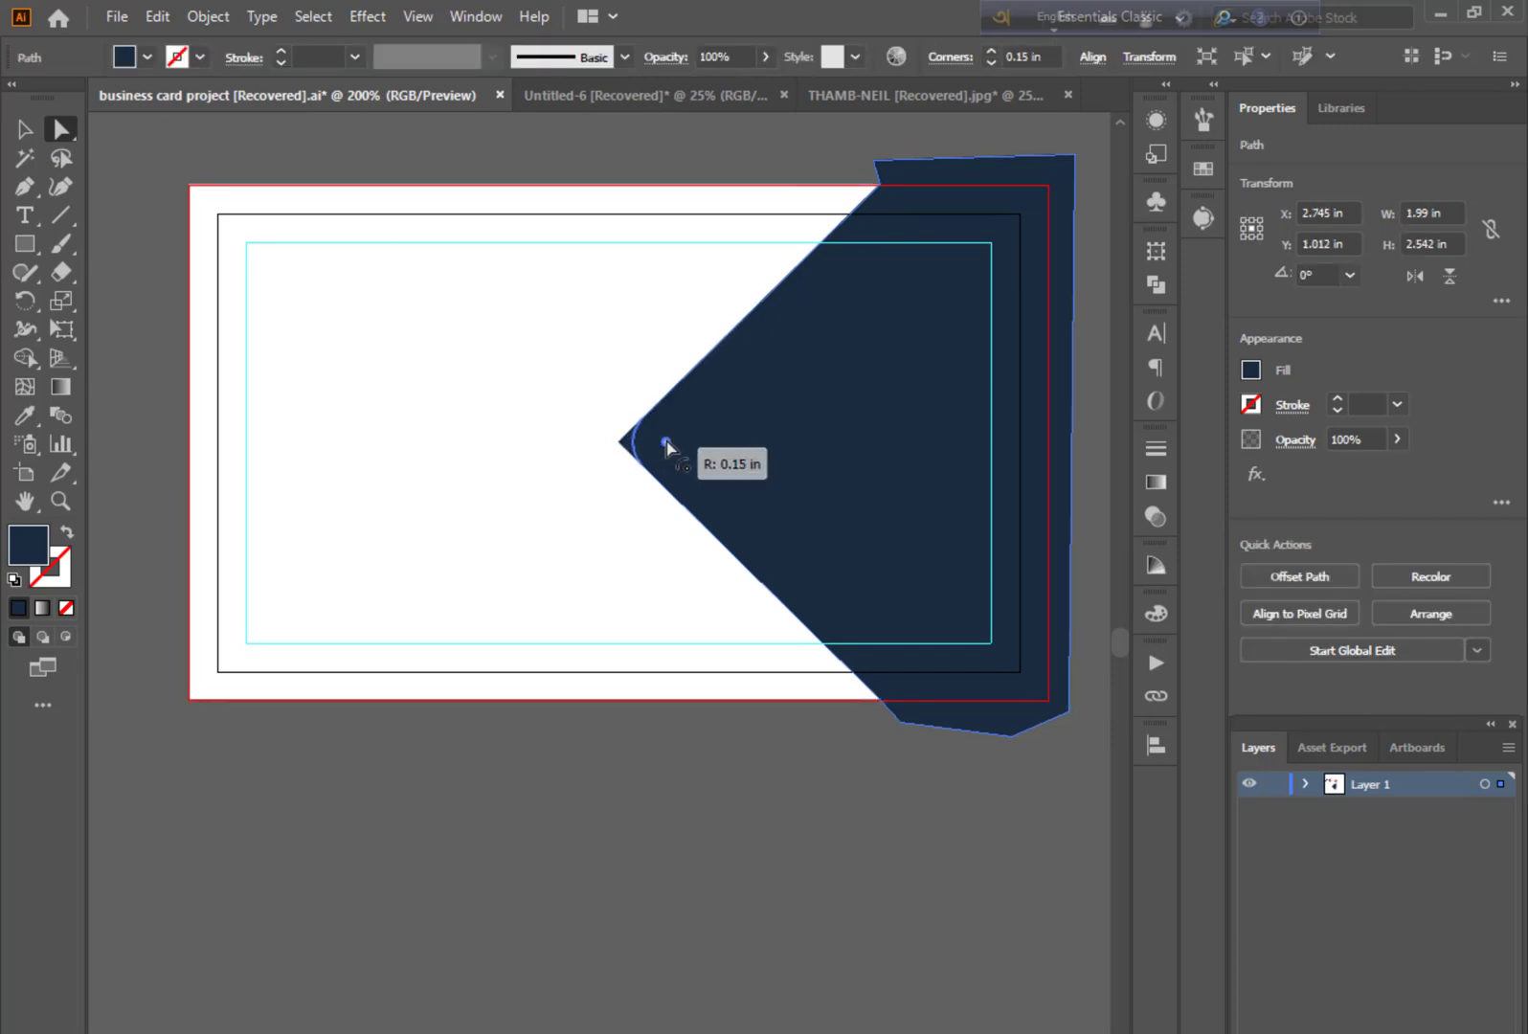
{"action": "left_click_drag", "start_coordinate": [668, 446], "coordinate": [667, 447]}
{"action": "left_click", "coordinate": [674, 163]}
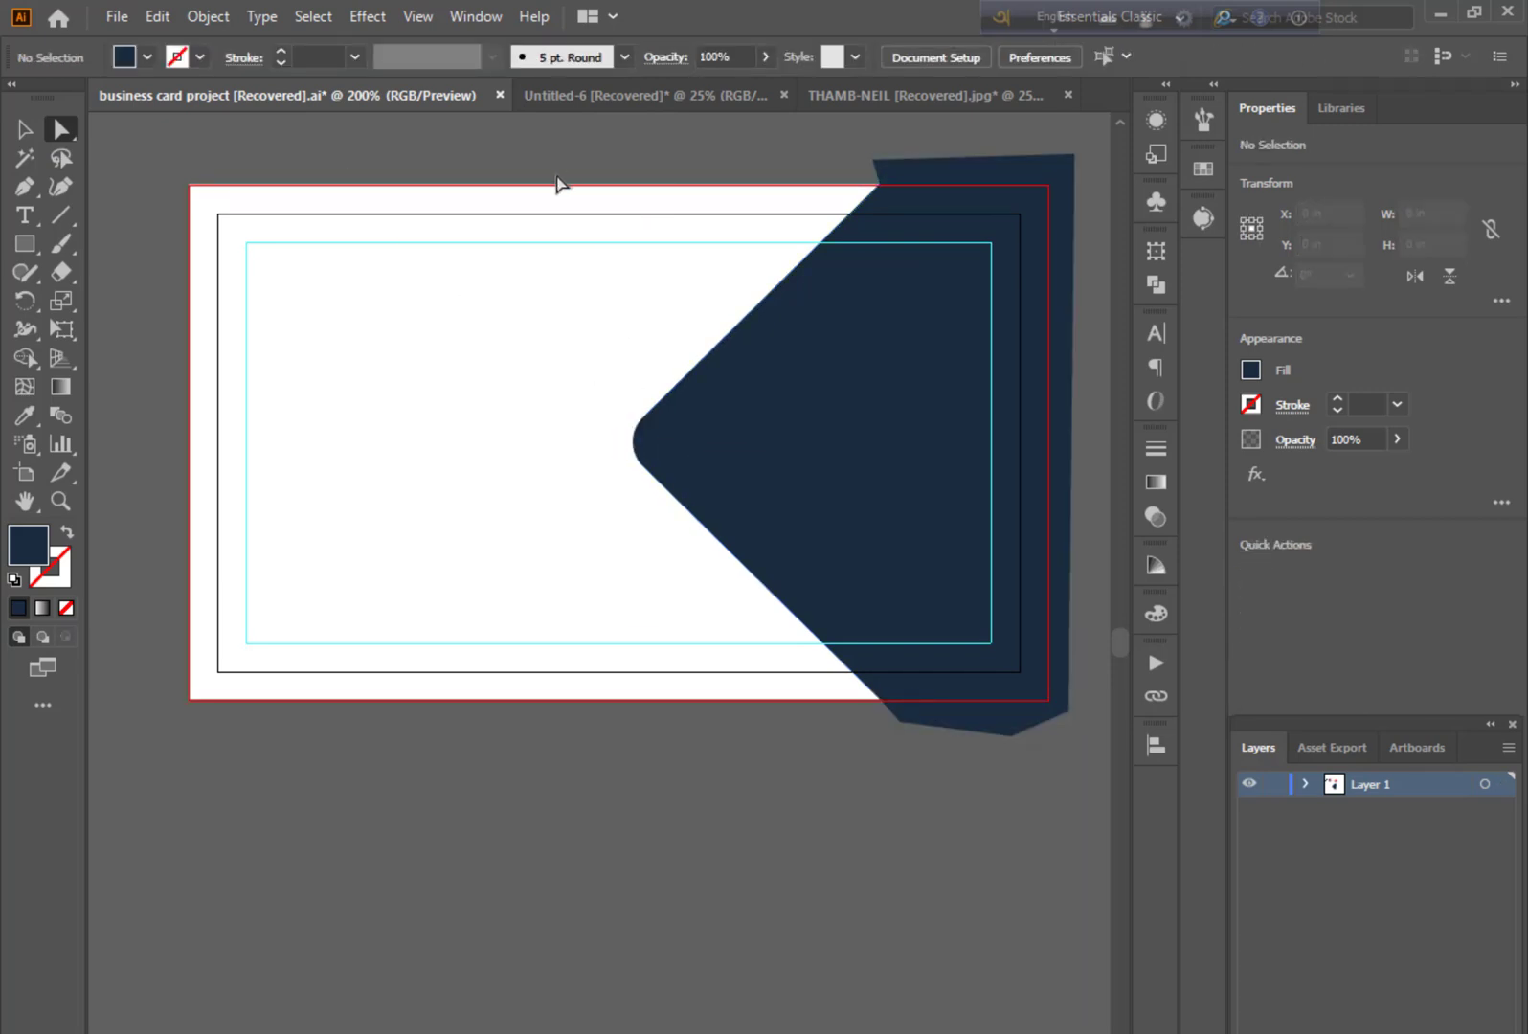
Select the navy shape with the white card background and trim off its parts outside the bleed with Shape Builder
{"action": "left_click", "coordinate": [26, 128]}
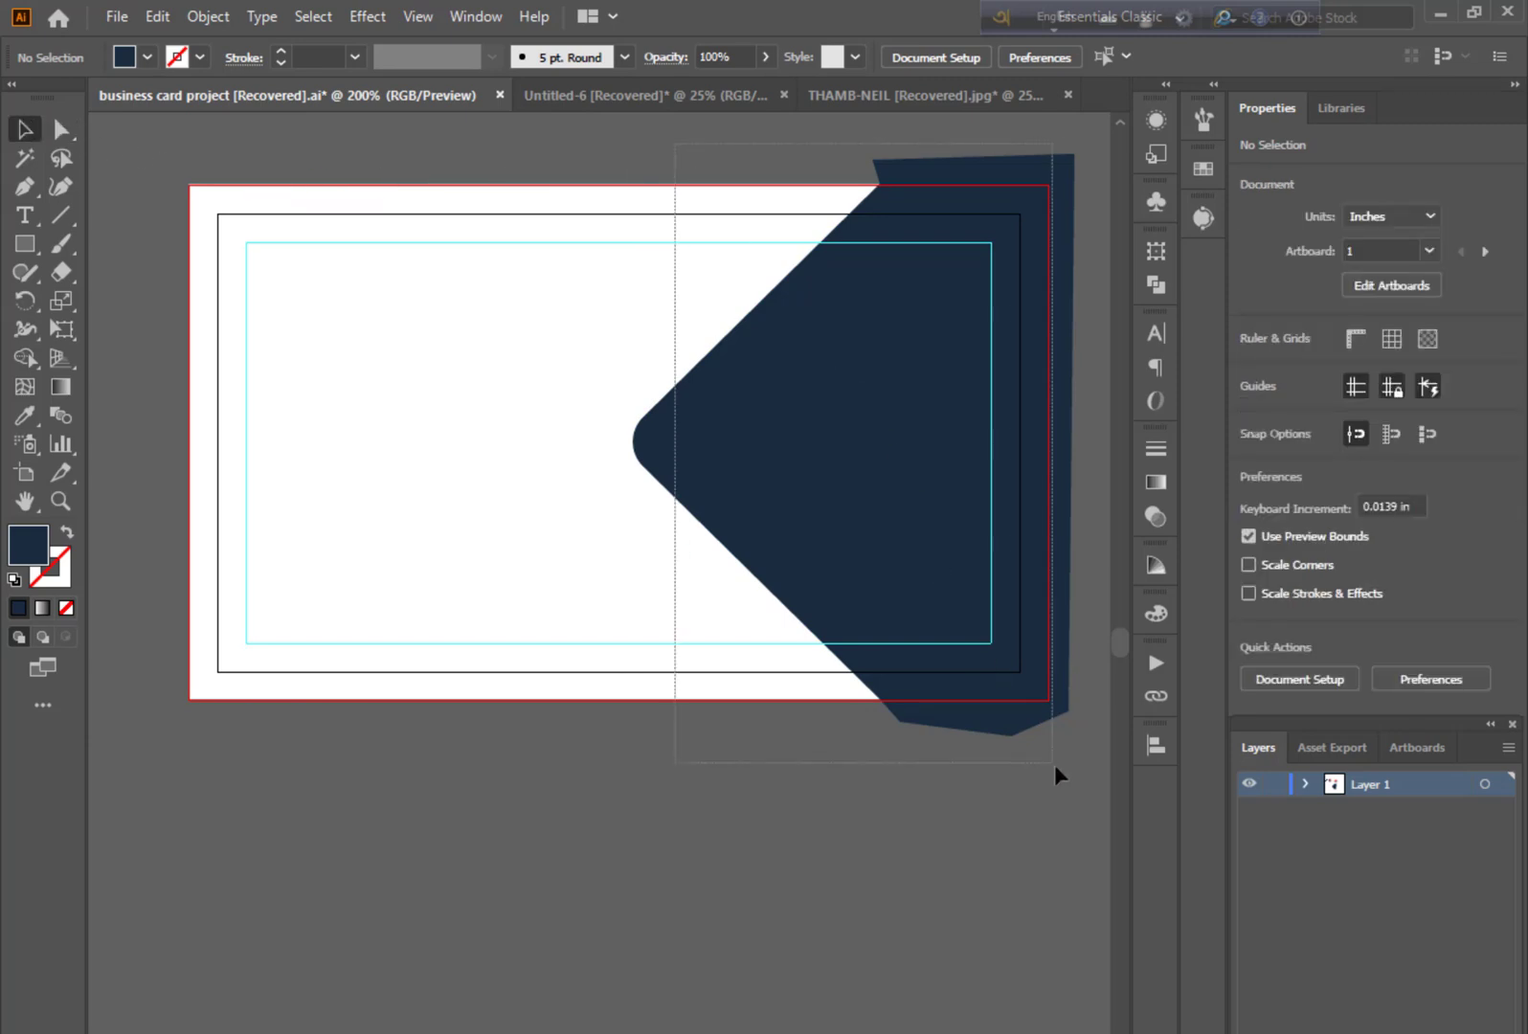
{"action": "left_click_drag", "start_coordinate": [1049, 745], "coordinate": [1070, 772]}
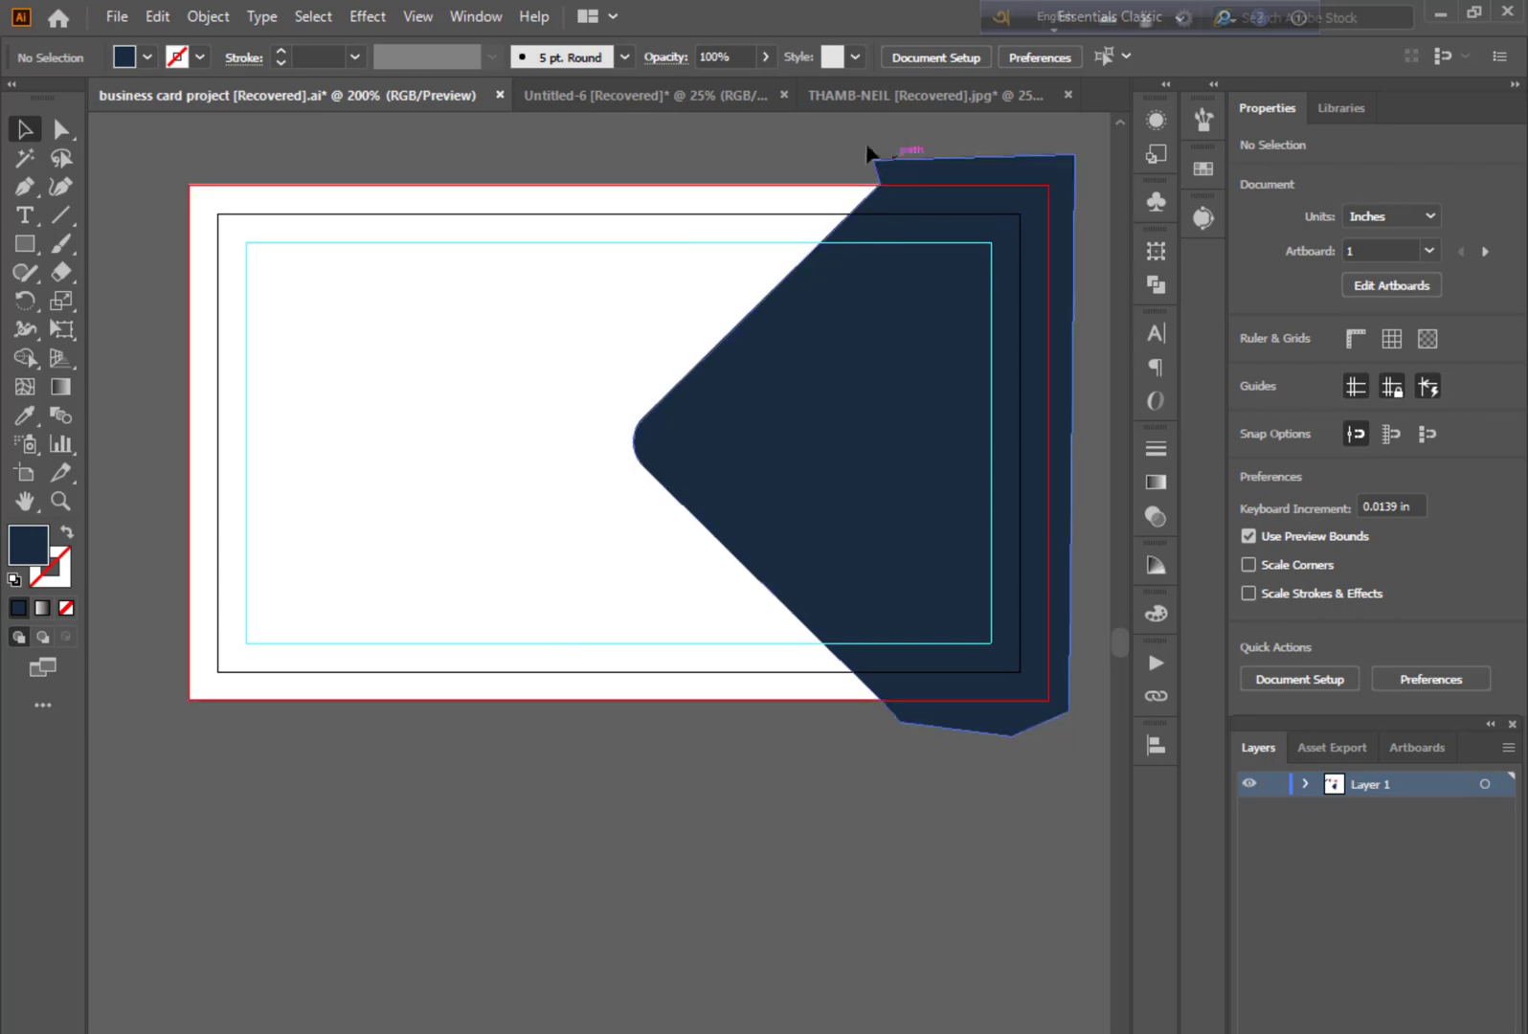
{"action": "left_click_drag", "start_coordinate": [836, 135], "coordinate": [1073, 759]}
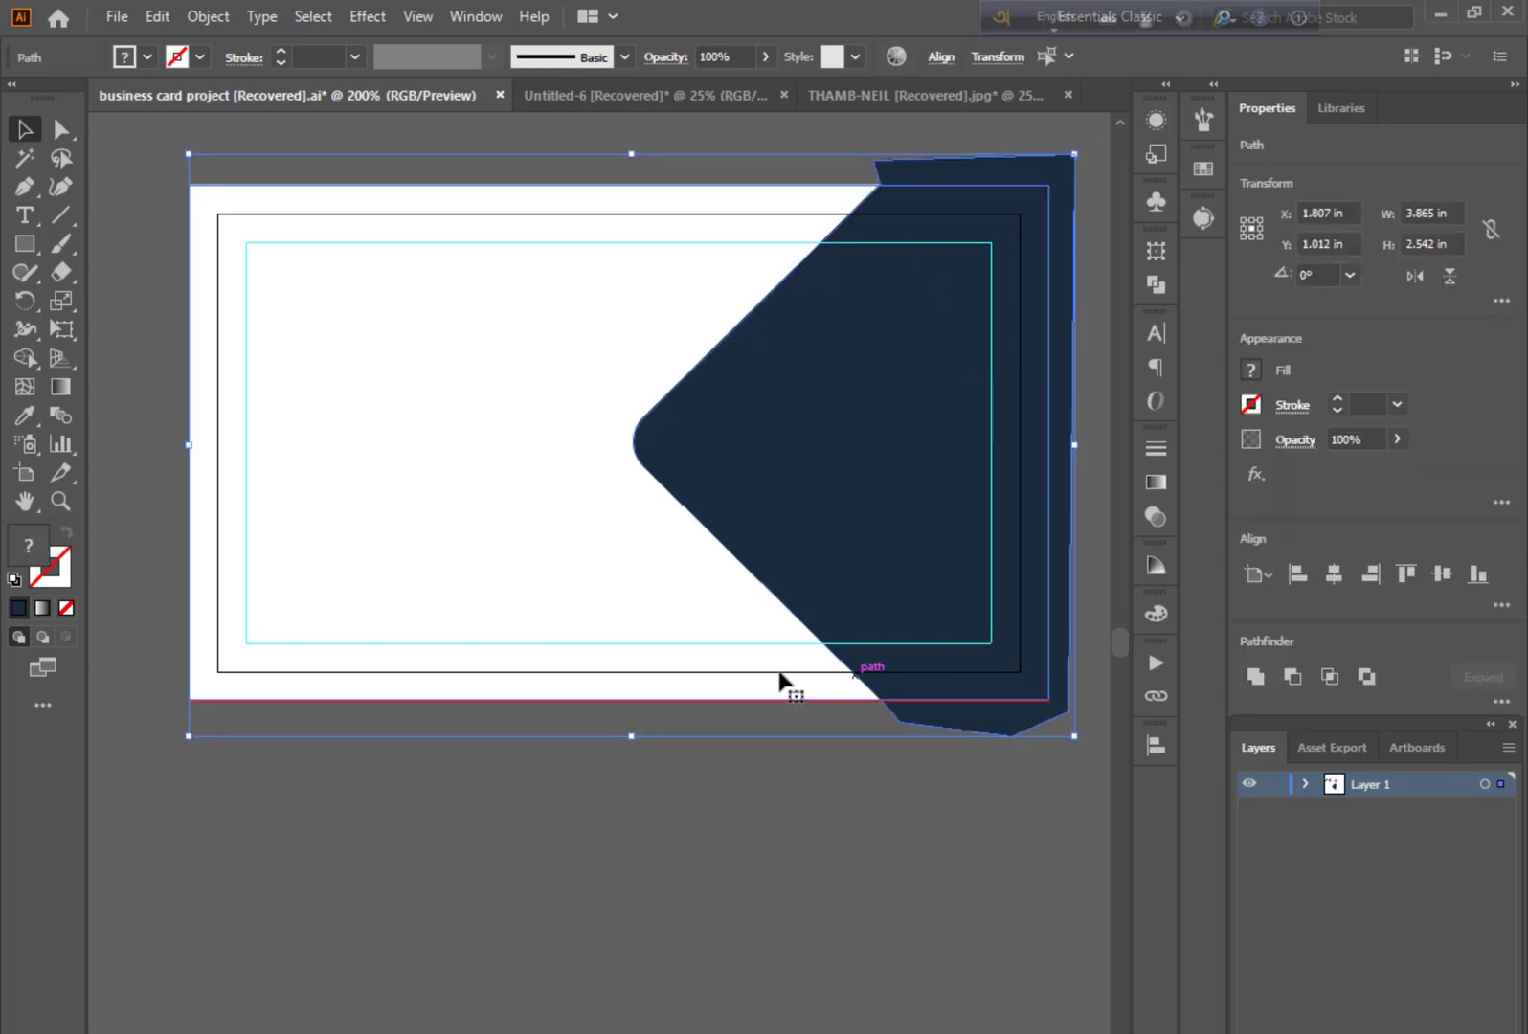
{"action": "left_click", "coordinate": [23, 360]}
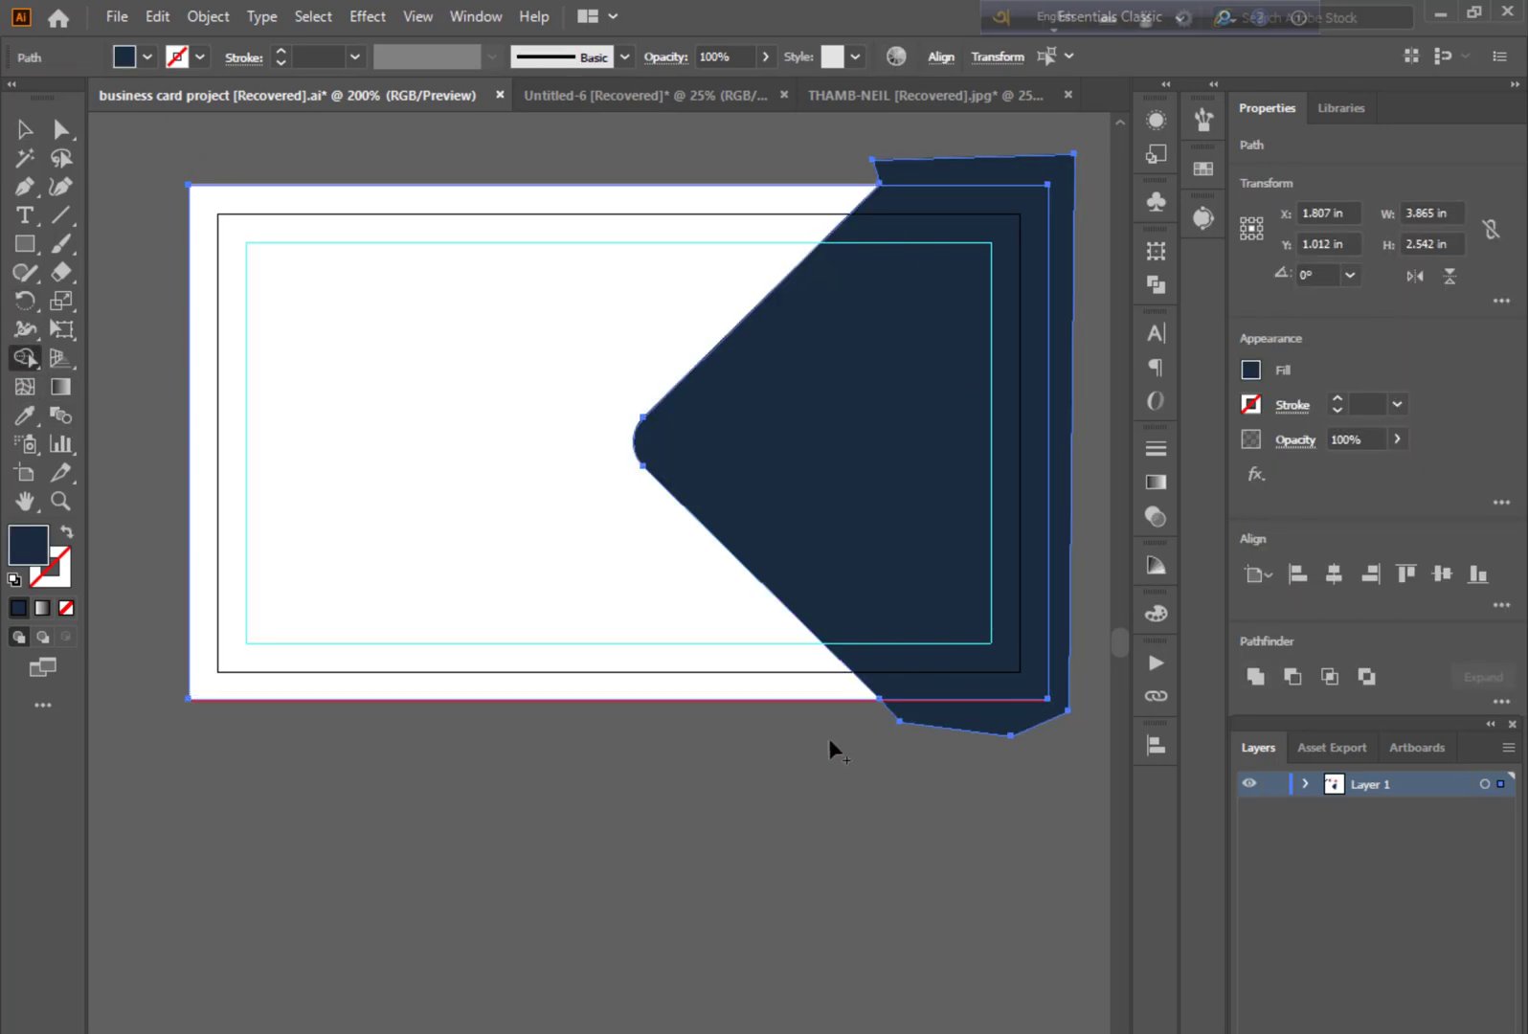
{"action": "left_click", "coordinate": [1000, 719], "text": "alt"}
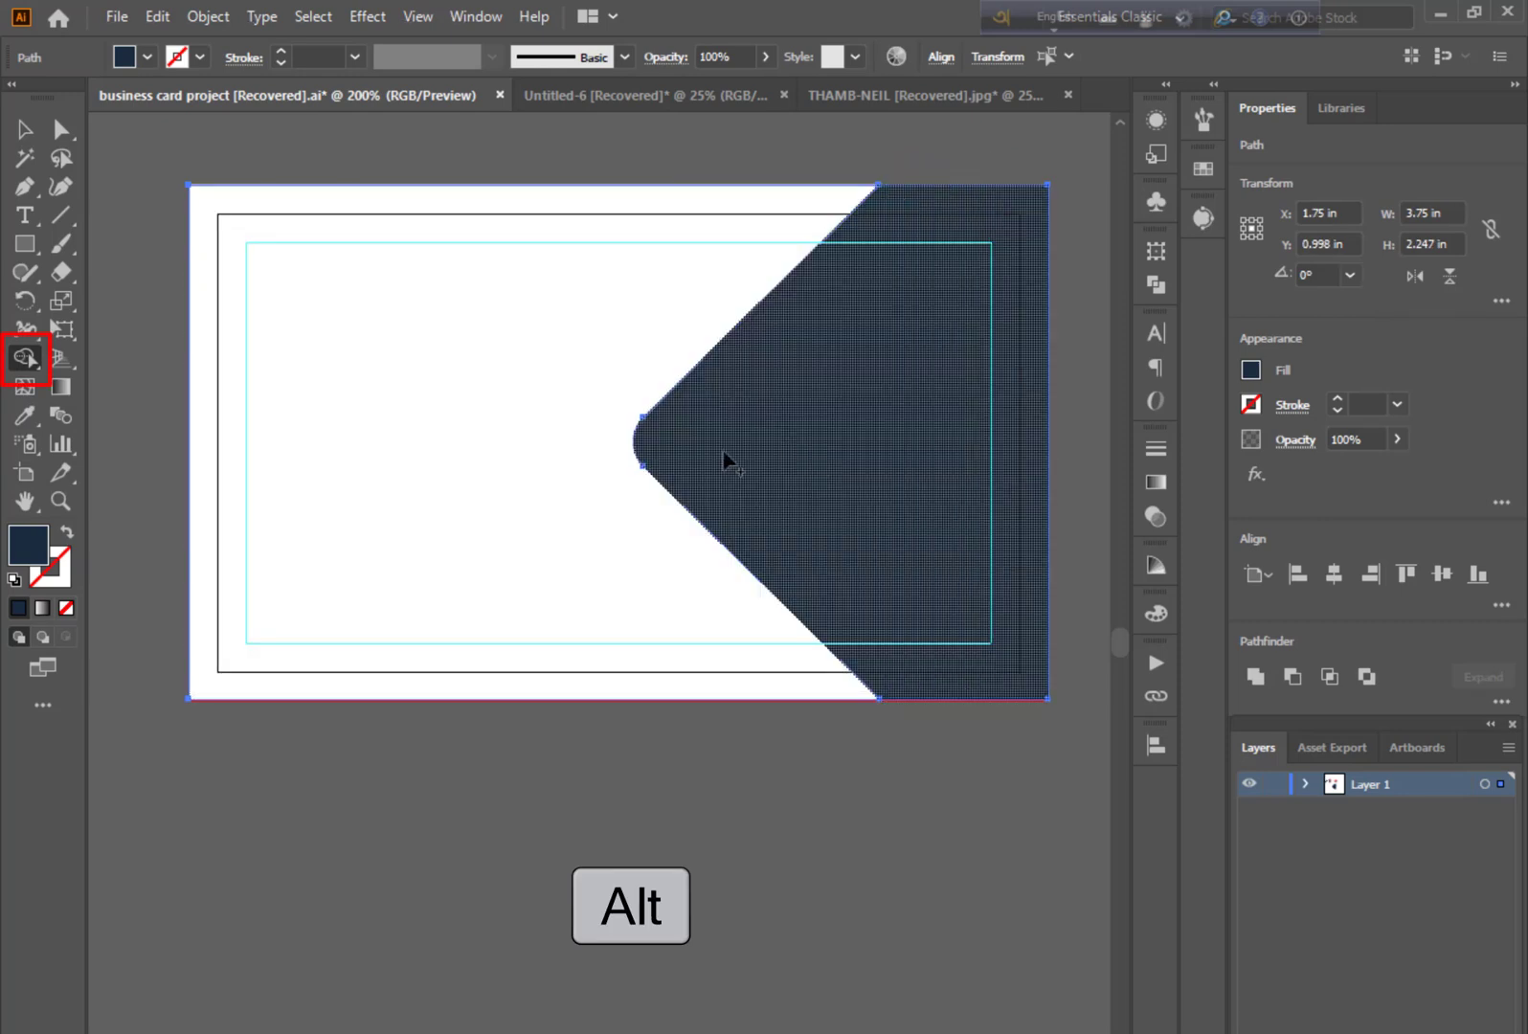
{"action": "left_click", "coordinate": [151, 151]}
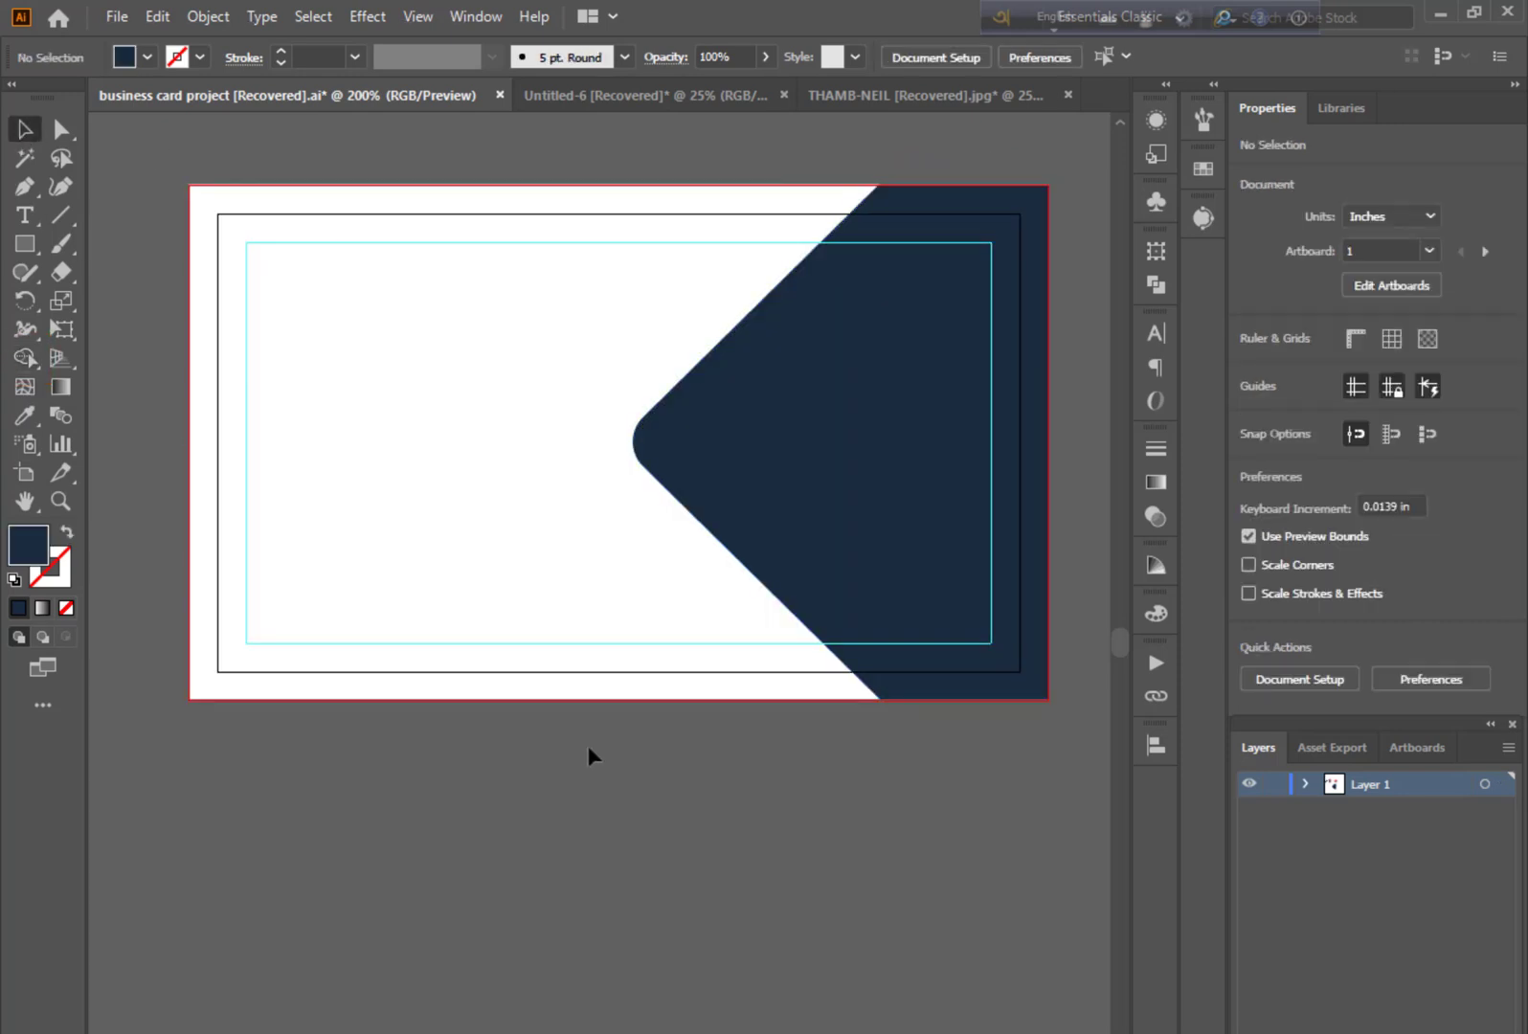
Draw a rectangle about 0.11 by 1.2 in below the navy shape's pointed corner, rotate it to about 31.5° and fill it red
{"action": "key", "text": "ctrl+="}
{"action": "key", "text": "ctrl+="}
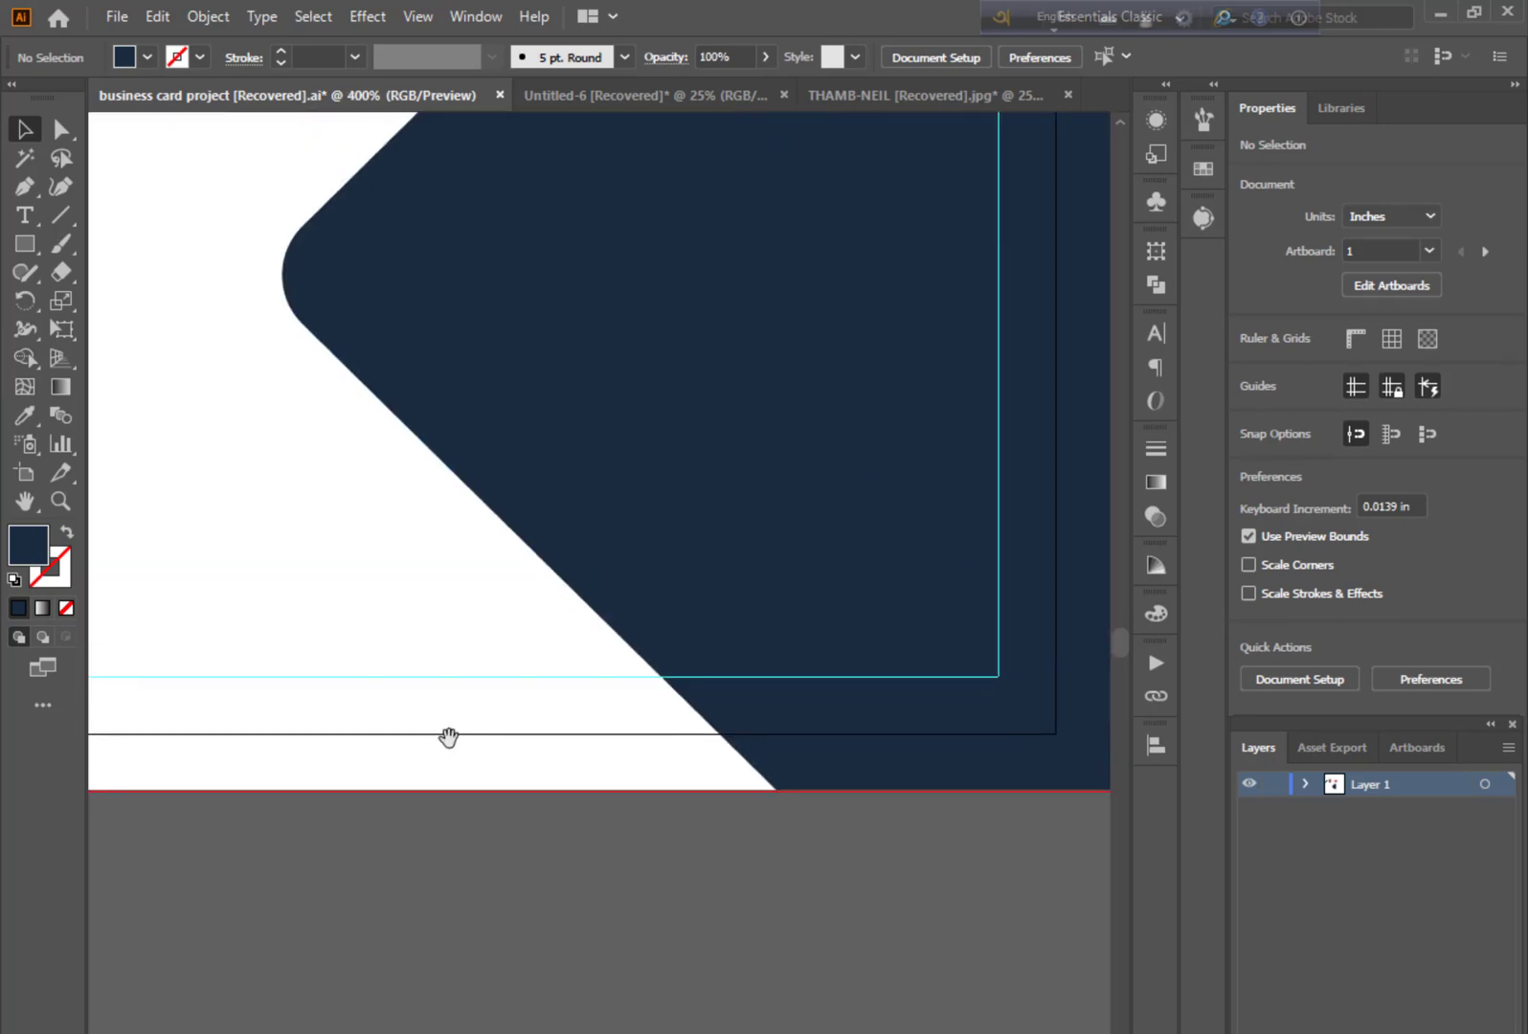
{"action": "key", "text": "m"}
{"action": "left_click_drag", "start_coordinate": [279, 304], "coordinate": [331, 852]}
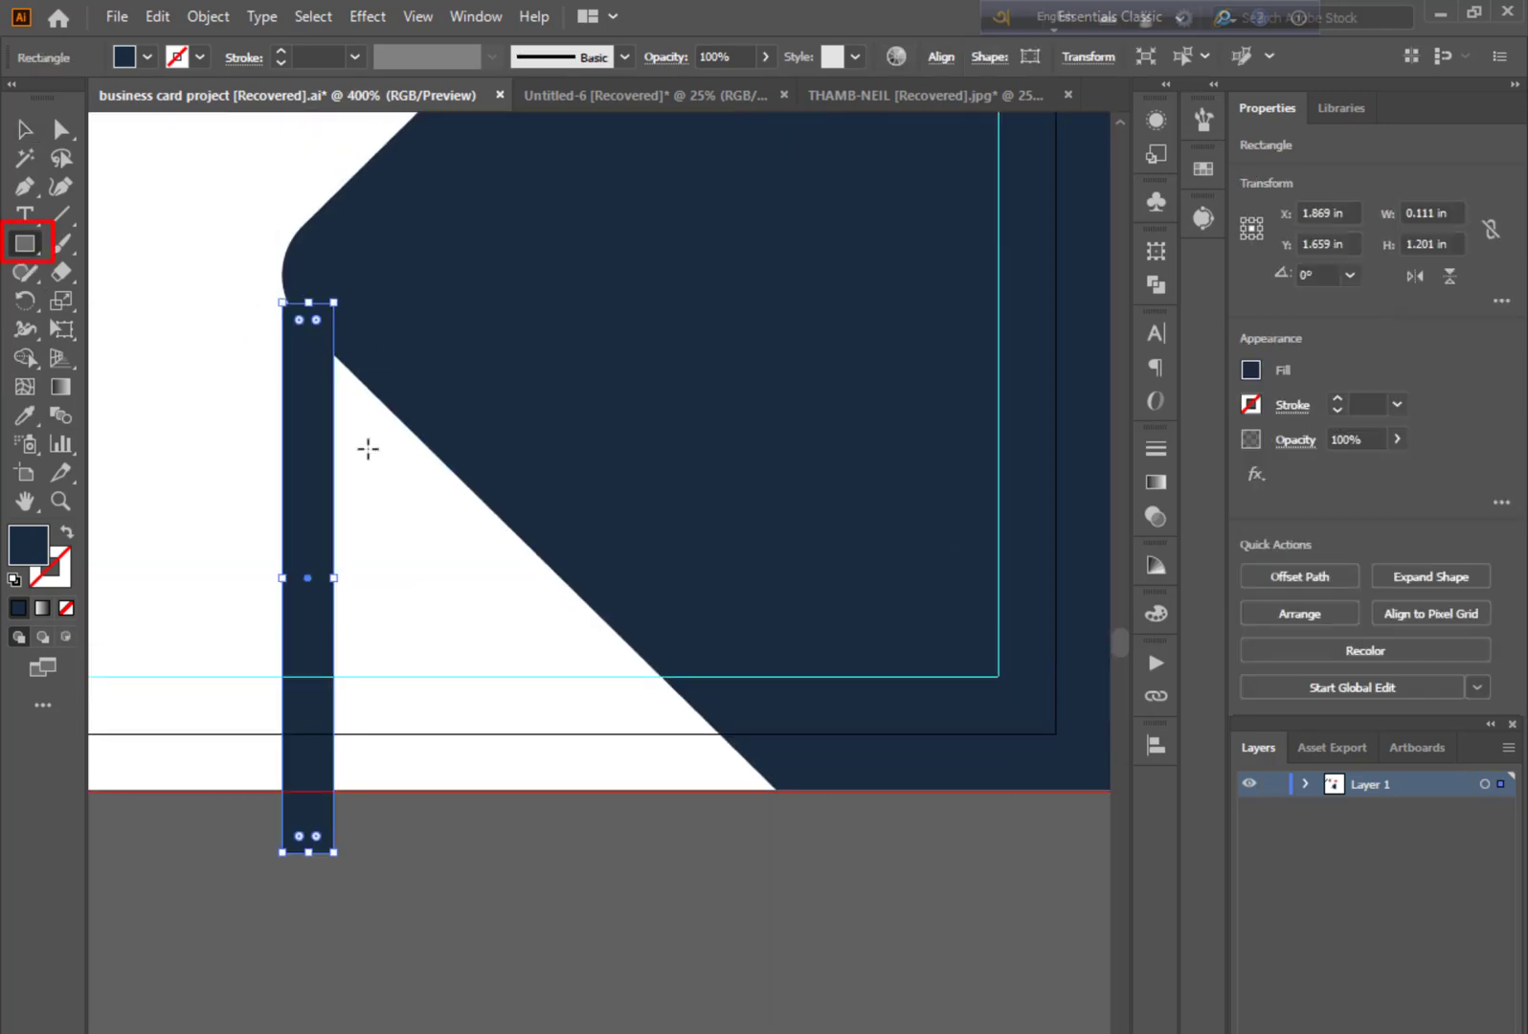
{"action": "left_click_drag", "start_coordinate": [343, 305], "coordinate": [171, 260]}
{"action": "double_click", "coordinate": [28, 545]}
{"action": "type", "text": "E21B1B"}
{"action": "key", "text": "Return"}
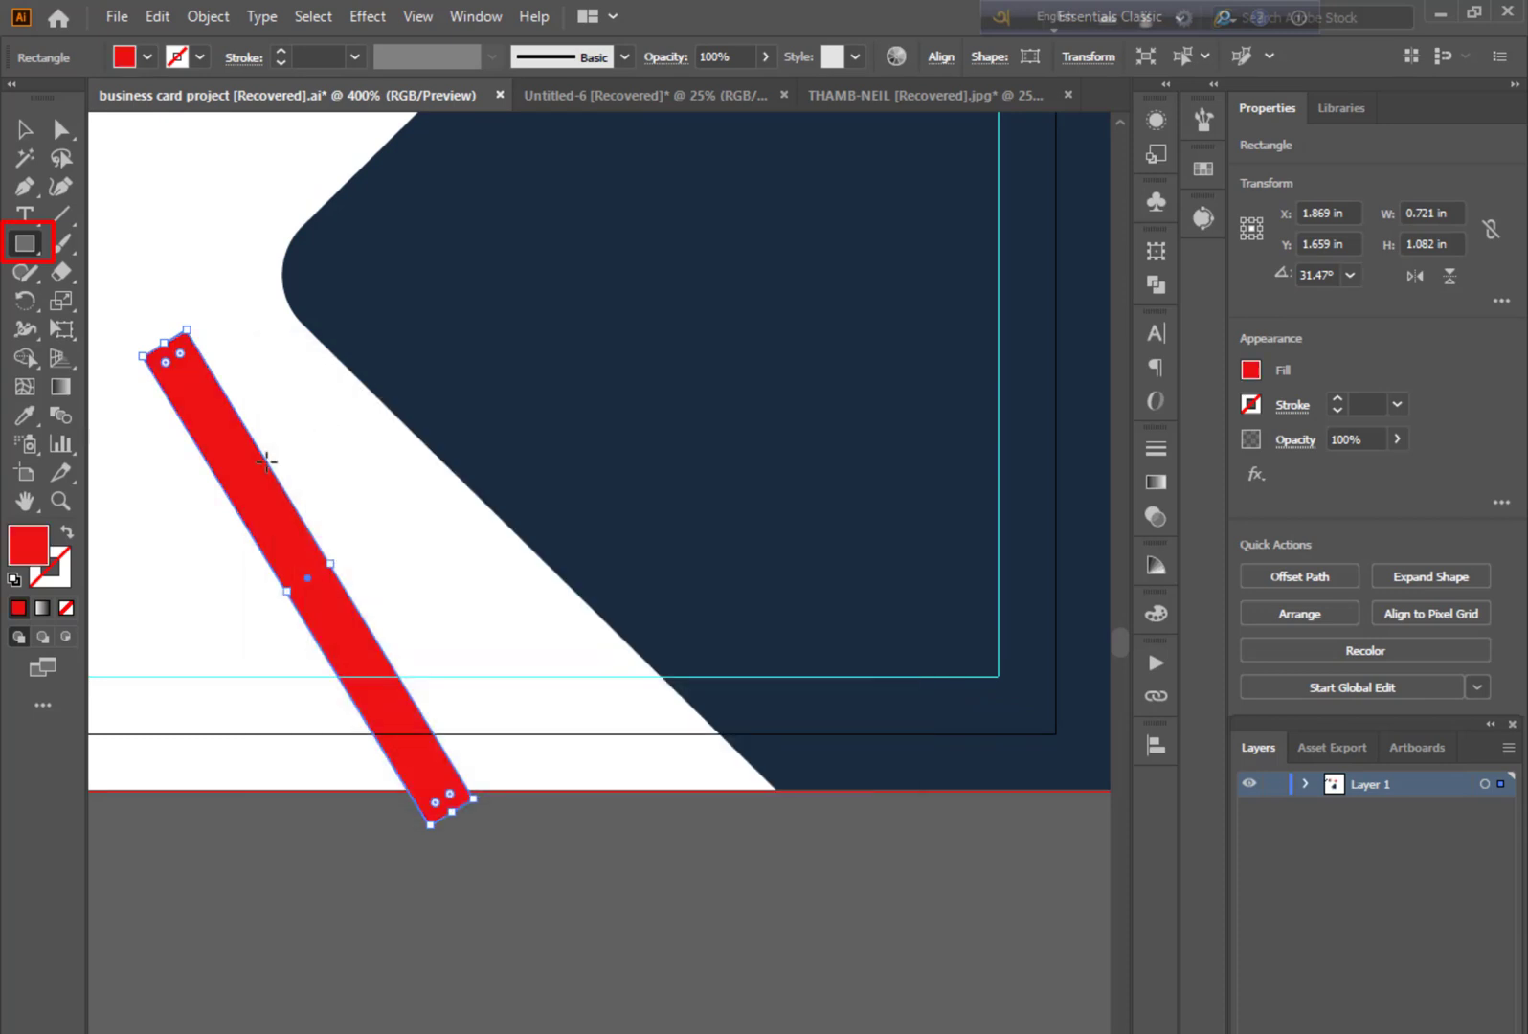
Move the red bar beside the navy shape's lower slanted edge and rotate it parallel to that edge, to about 45°
{"action": "key", "text": "v"}
{"action": "left_click_drag", "start_coordinate": [259, 474], "coordinate": [314, 474]}
{"action": "left_click_drag", "start_coordinate": [203, 346], "coordinate": [213, 323]}
{"action": "key", "text": "ctrl+z"}
{"action": "left_click_drag", "start_coordinate": [347, 503], "coordinate": [383, 488]}
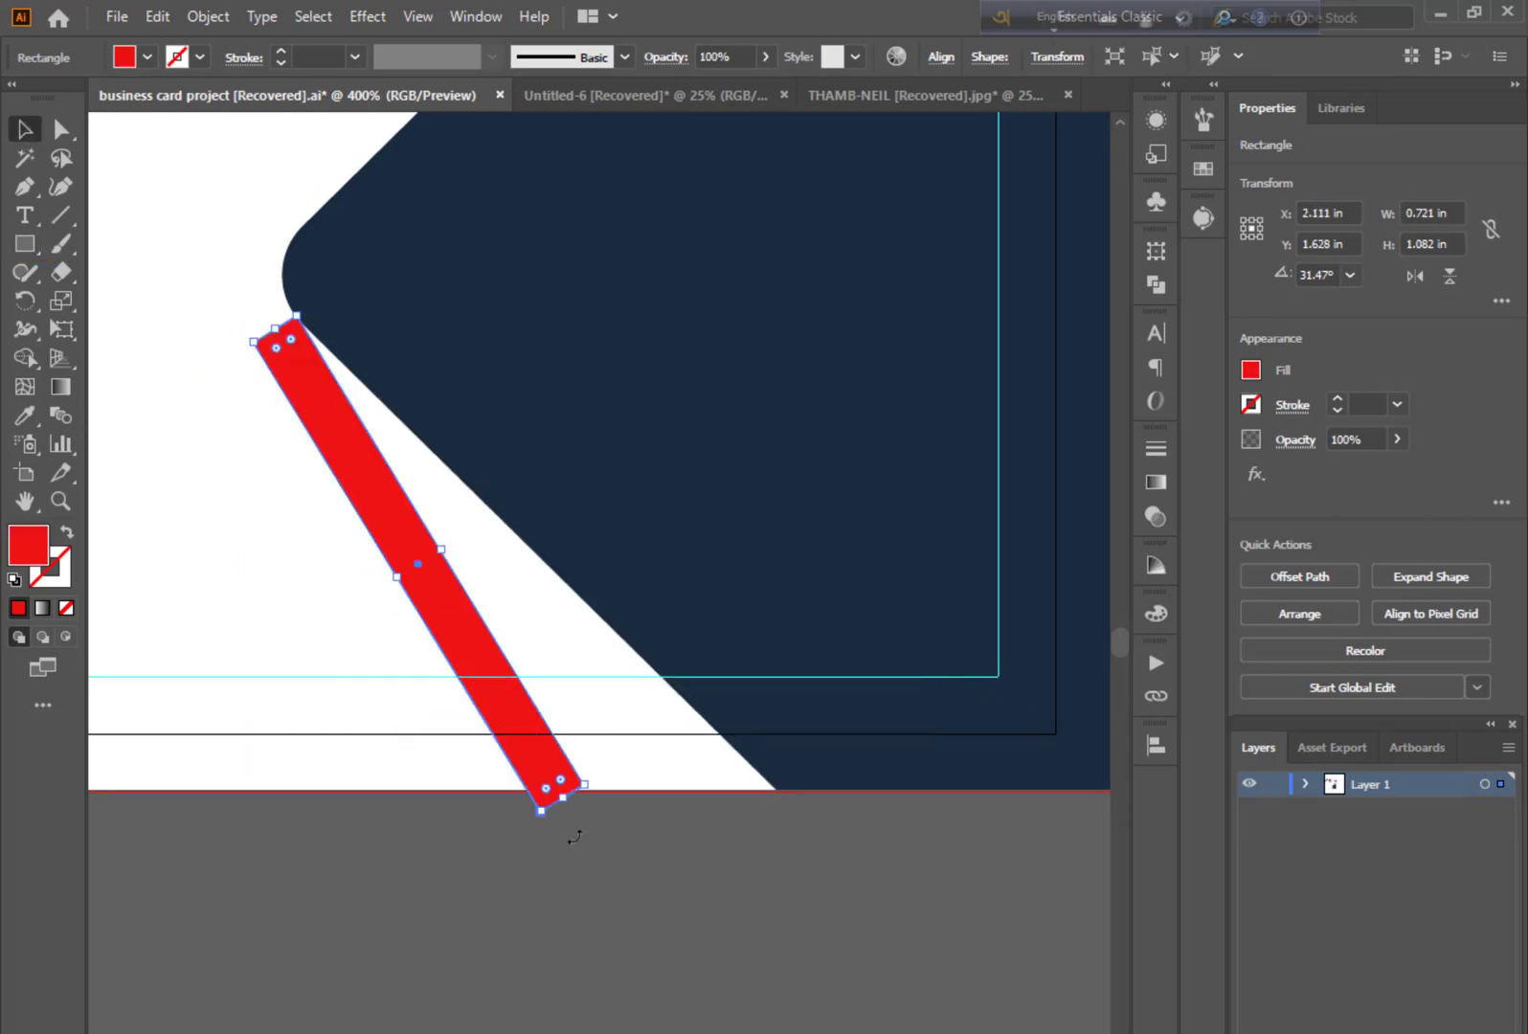
{"action": "left_click_drag", "start_coordinate": [572, 832], "coordinate": [601, 786]}
{"action": "left_click_drag", "start_coordinate": [433, 587], "coordinate": [484, 578]}
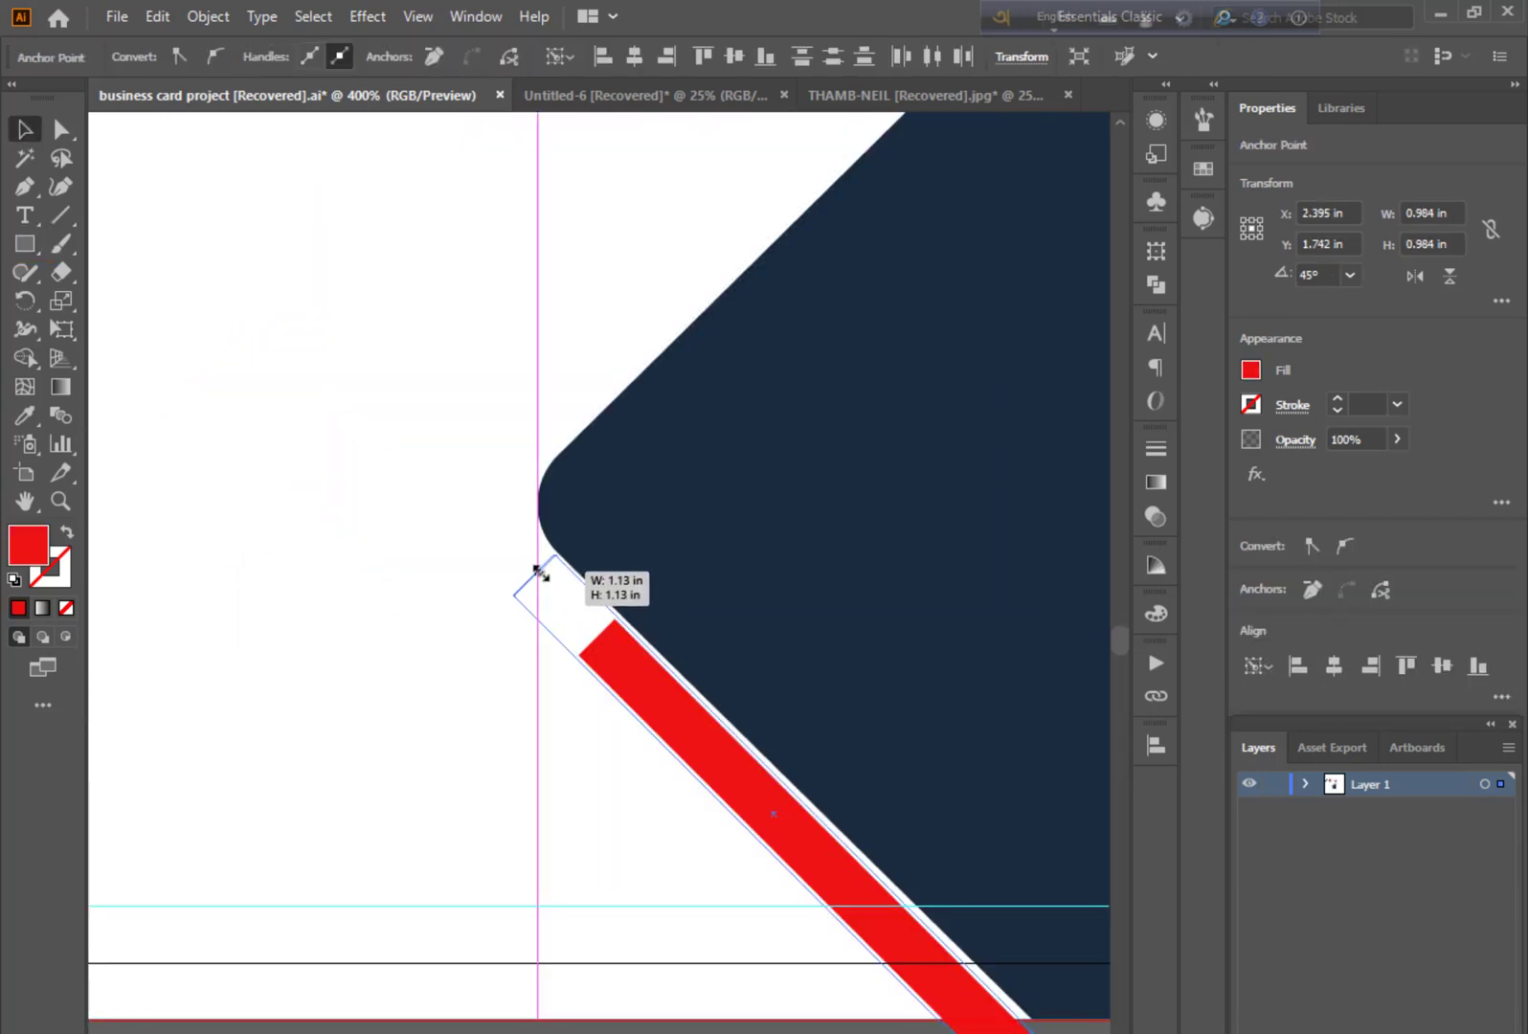
Lengthen the red bar to span from the navy shape's point past the lower bleed edge and fine-tune its angle to leave a narrow gap
{"action": "left_click_drag", "start_coordinate": [535, 572], "coordinate": [474, 584]}
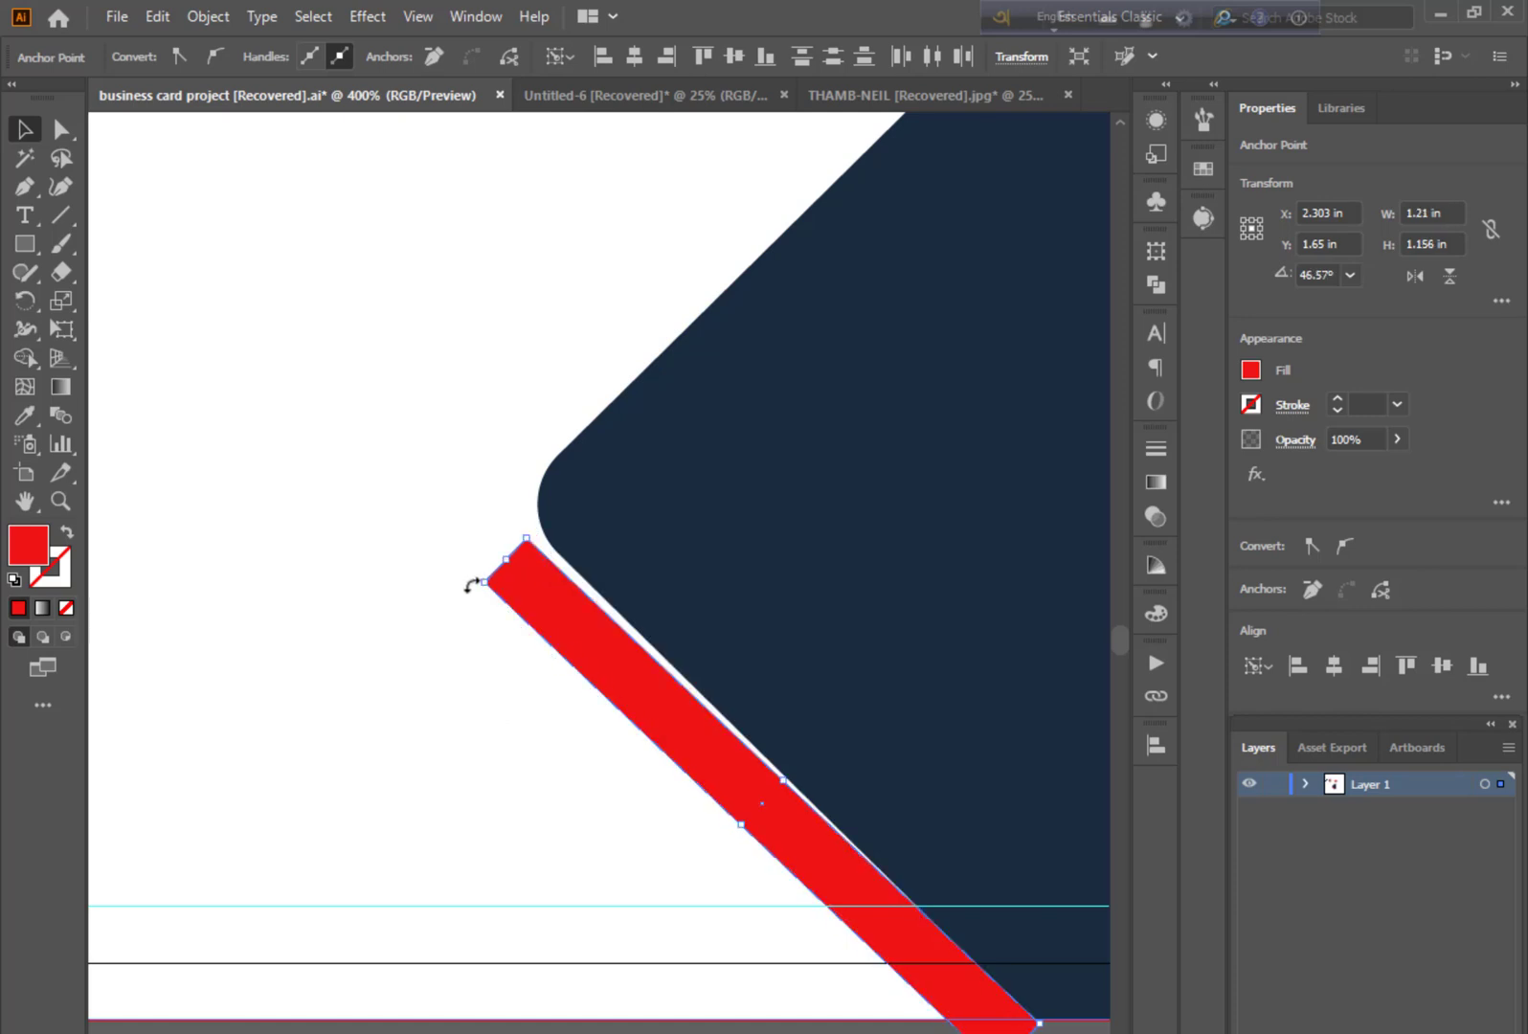
{"action": "left_click_drag", "start_coordinate": [916, 970], "coordinate": [908, 971]}
{"action": "key", "text": "ctrl+shift+a"}
{"action": "key", "text": "ctrl+minus"}
{"action": "key", "text": "ctrl+minus"}
{"action": "key", "text": "ctrl+plus"}
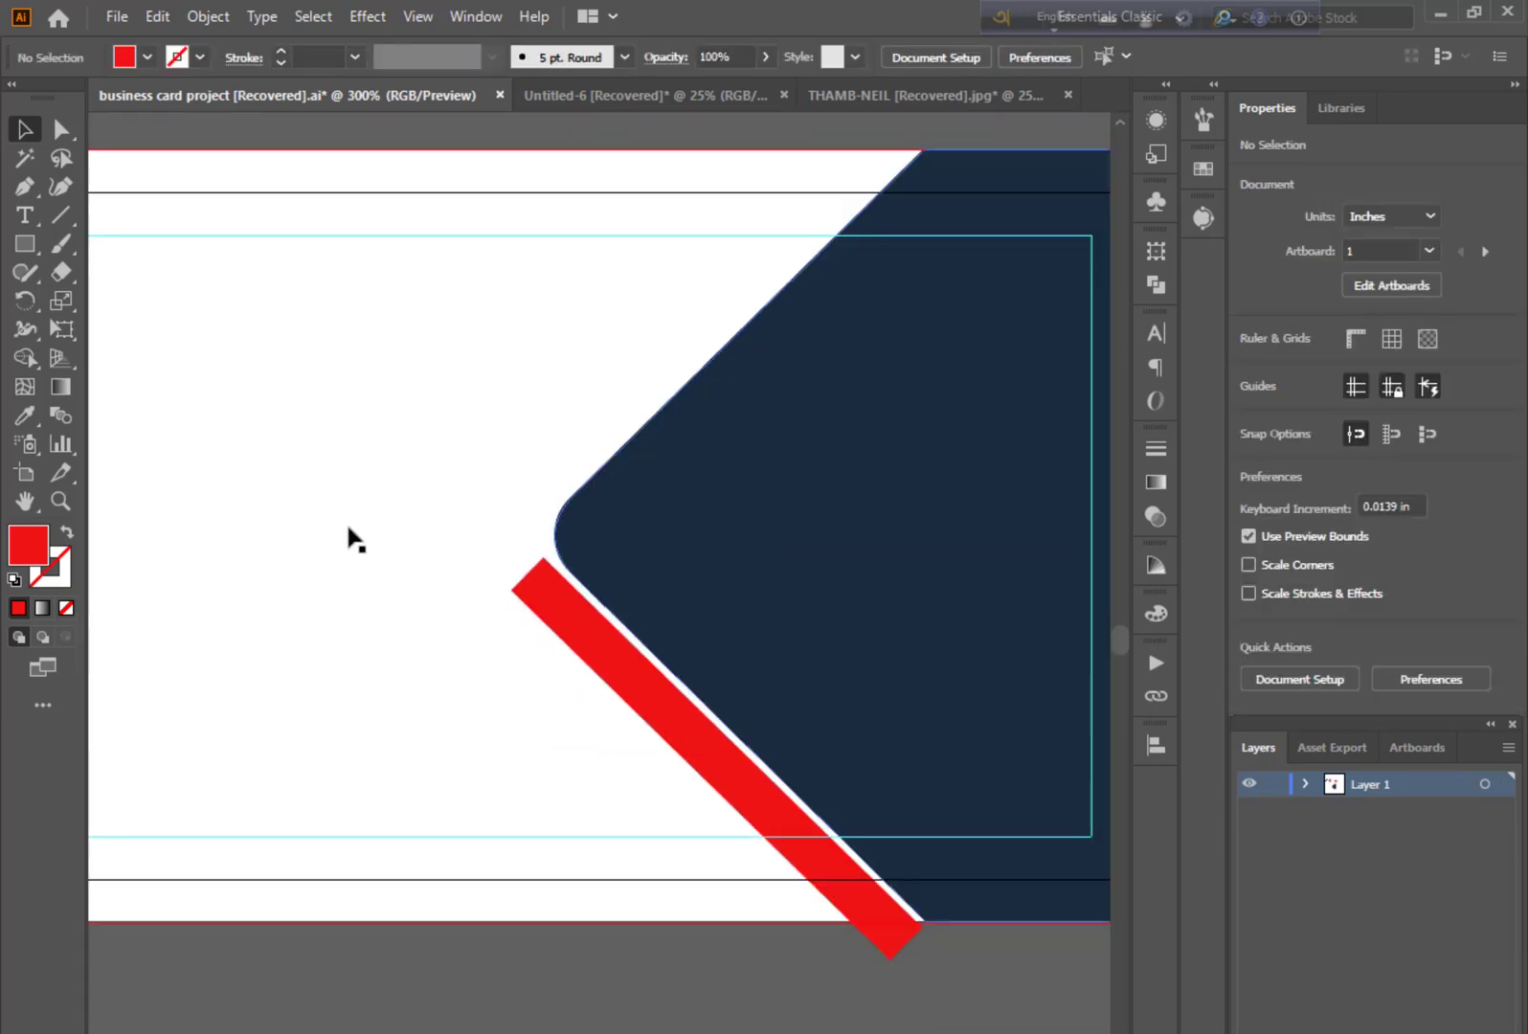
Duplicate the red bar and rotate the copy about 90° so it runs parallel along the navy shape's upper slanted edge
{"action": "left_click_drag", "start_coordinate": [606, 656], "coordinate": [603, 406]}
{"action": "left_click_drag", "start_coordinate": [603, 403], "coordinate": [402, 486]}
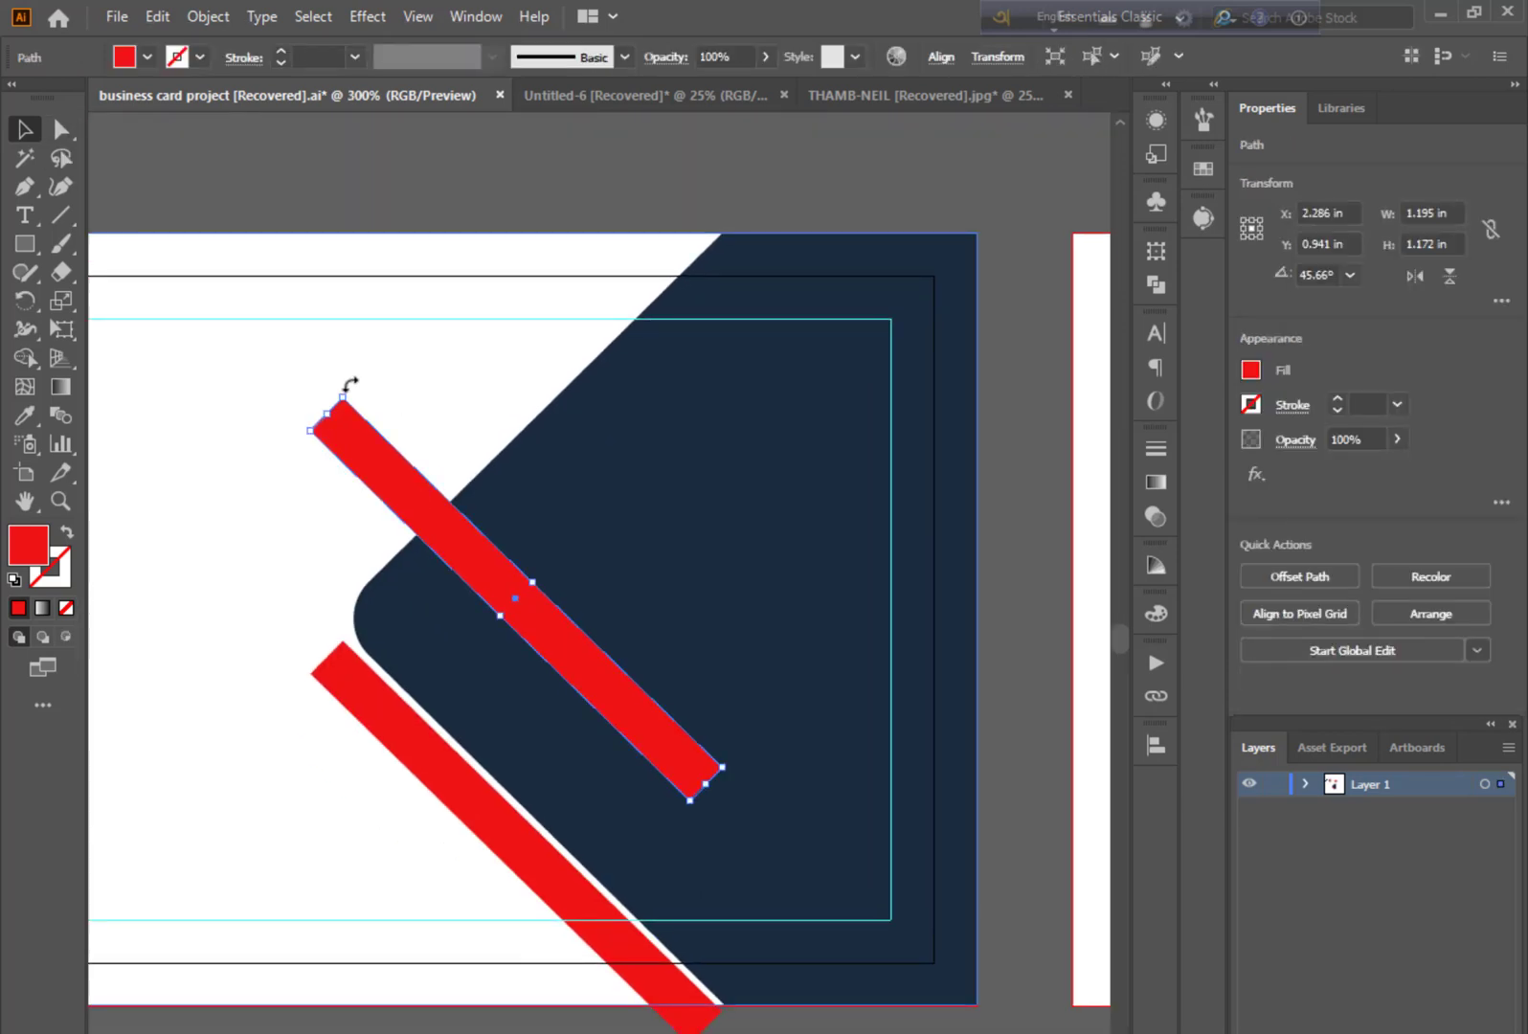
{"action": "left_click_drag", "start_coordinate": [352, 393], "coordinate": [300, 563]}
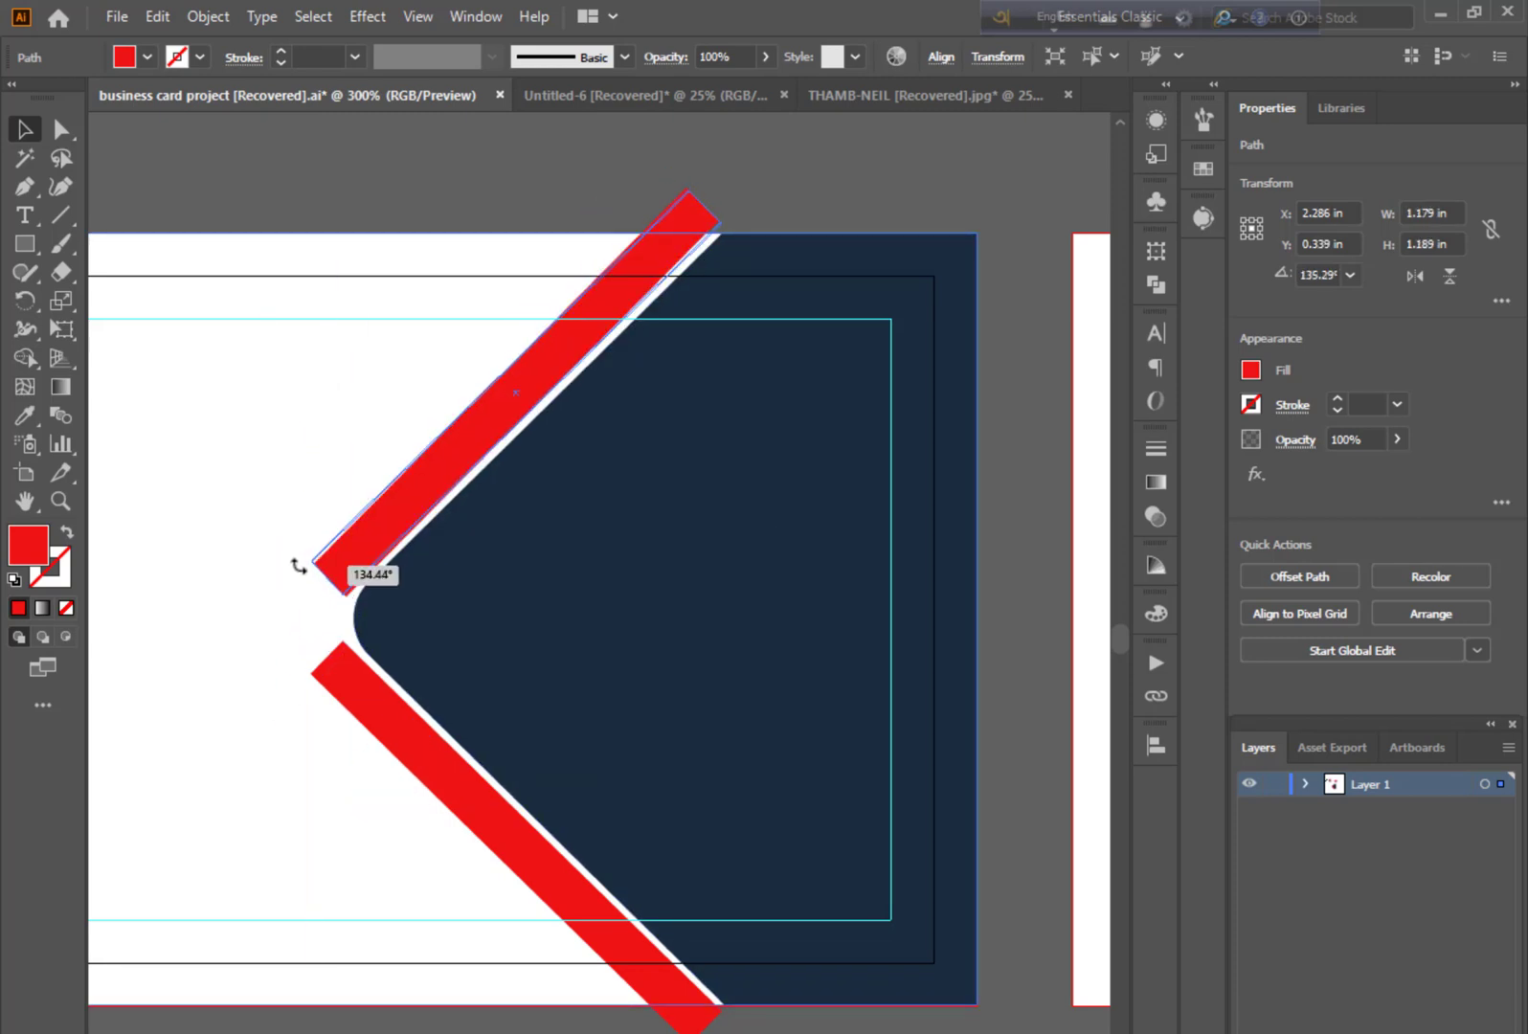
{"action": "left_click", "coordinate": [532, 182]}
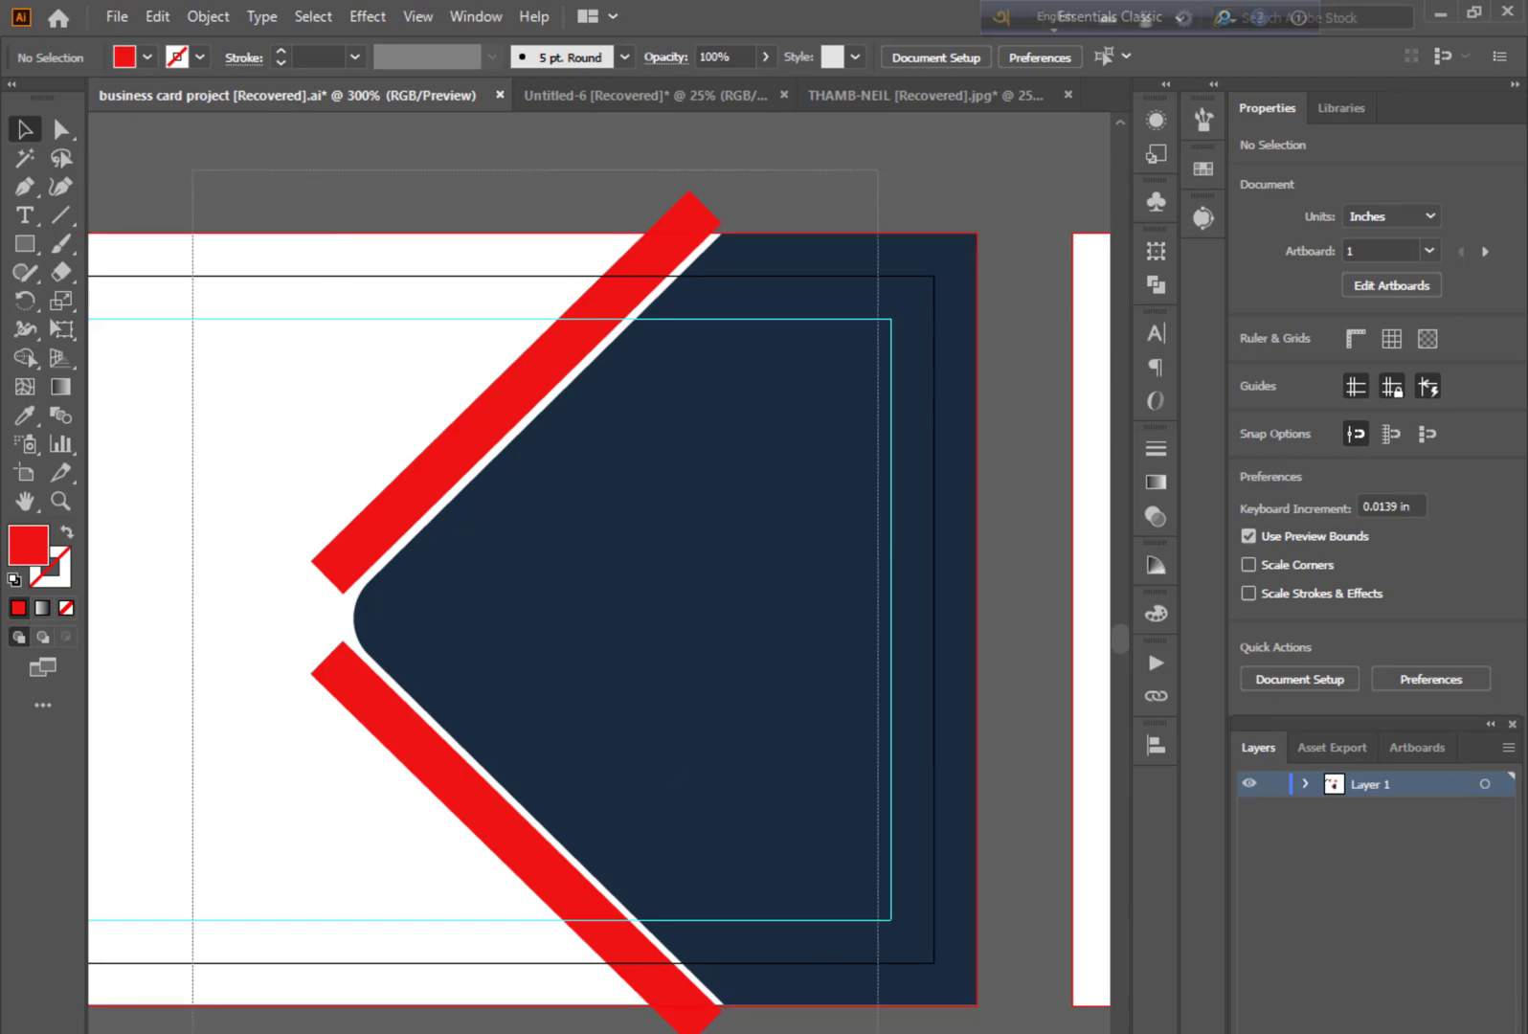
Trim both red bars' outer ends to the upper and lower bleed edges with Shape Builder
{"action": "key", "text": "ctrl+a"}
{"action": "key", "text": "shift+m"}
{"action": "left_click", "coordinate": [695, 214], "text": "alt"}
{"action": "left_click", "coordinate": [692, 1017], "text": "alt"}
Fully round the inner ends of both red bars near the navy shape's point
{"action": "left_click", "coordinate": [61, 129]}
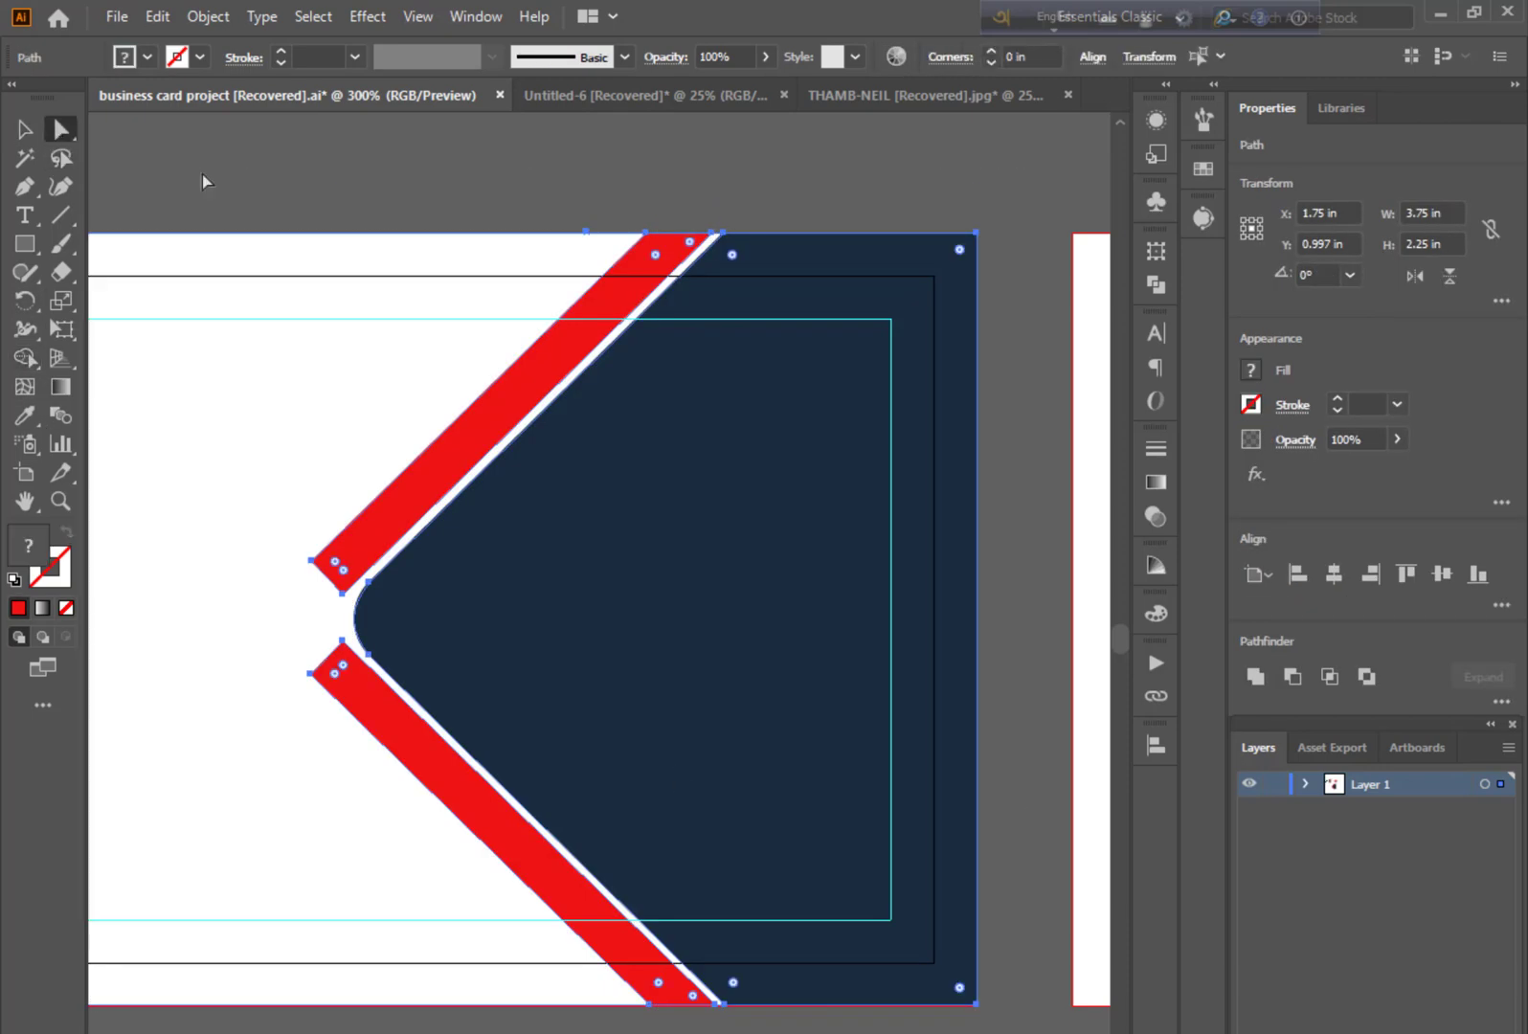
{"action": "left_click", "coordinate": [205, 181]}
{"action": "left_click", "coordinate": [337, 567]}
{"action": "left_click_drag", "start_coordinate": [299, 660], "coordinate": [394, 864]}
{"action": "left_click", "coordinate": [394, 864]}
Group the navy shape with the two red bars and deselect the group
{"action": "left_click", "coordinate": [25, 129]}
{"action": "left_click_drag", "start_coordinate": [207, 194], "coordinate": [460, 324]}
{"action": "key", "text": "ctrl+minus"}
{"action": "key", "text": "ctrl+minus"}
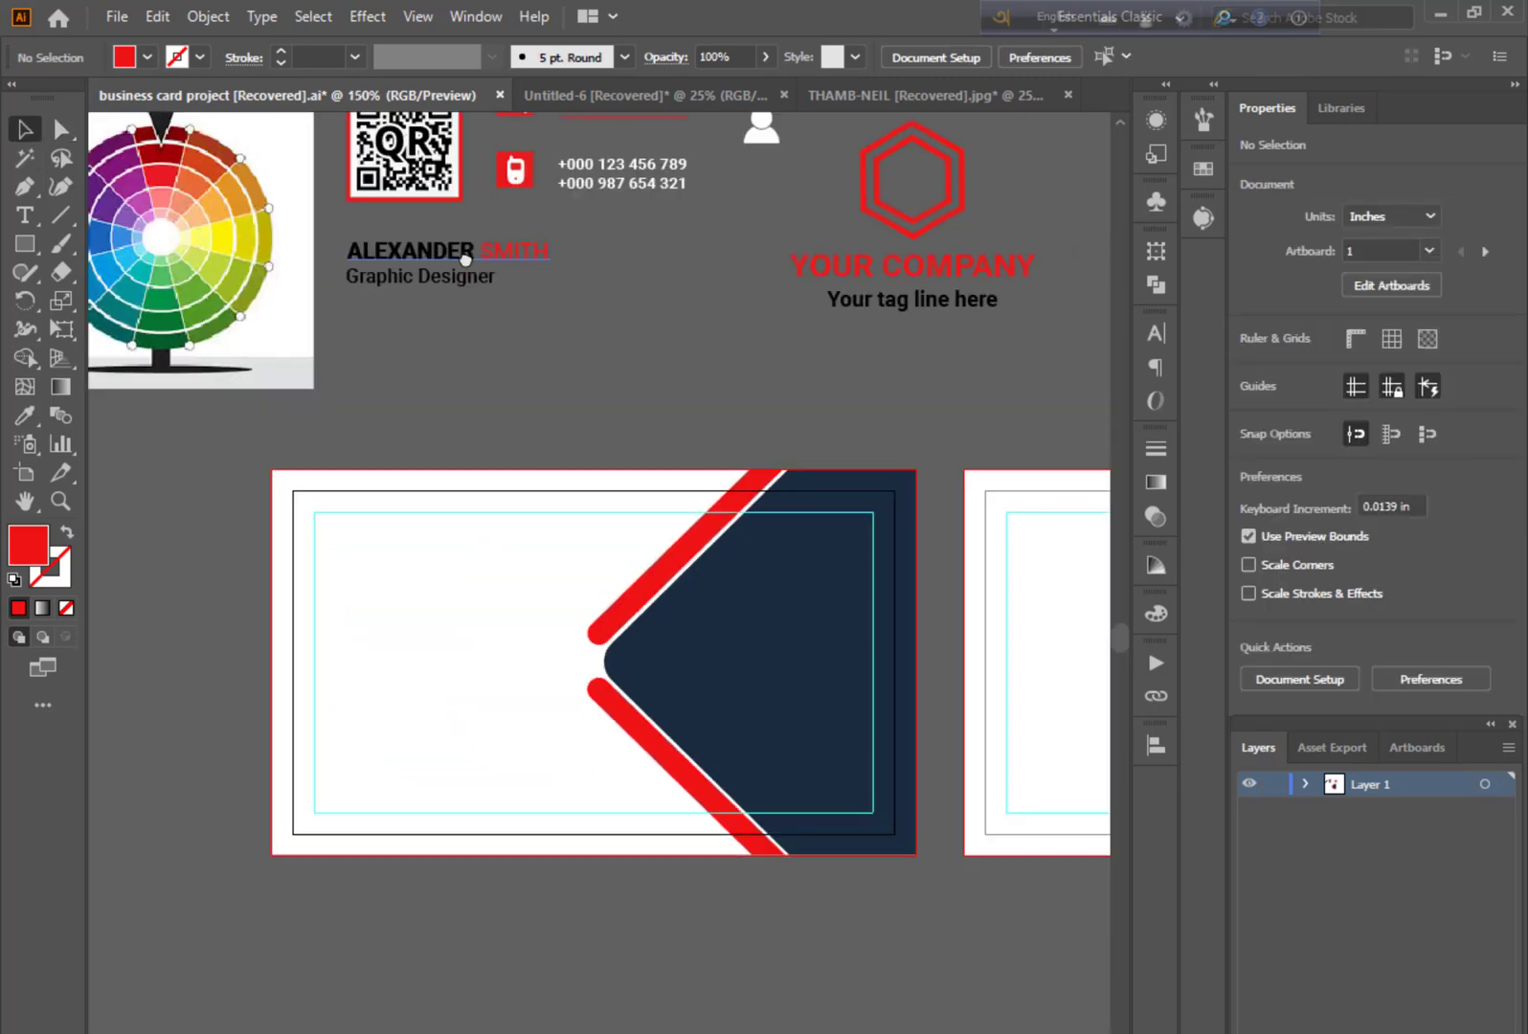
{"action": "left_click_drag", "start_coordinate": [766, 630], "coordinate": [318, 551]}
{"action": "left_click", "coordinate": [206, 664]}
{"action": "key", "text": "ctrl+g"}
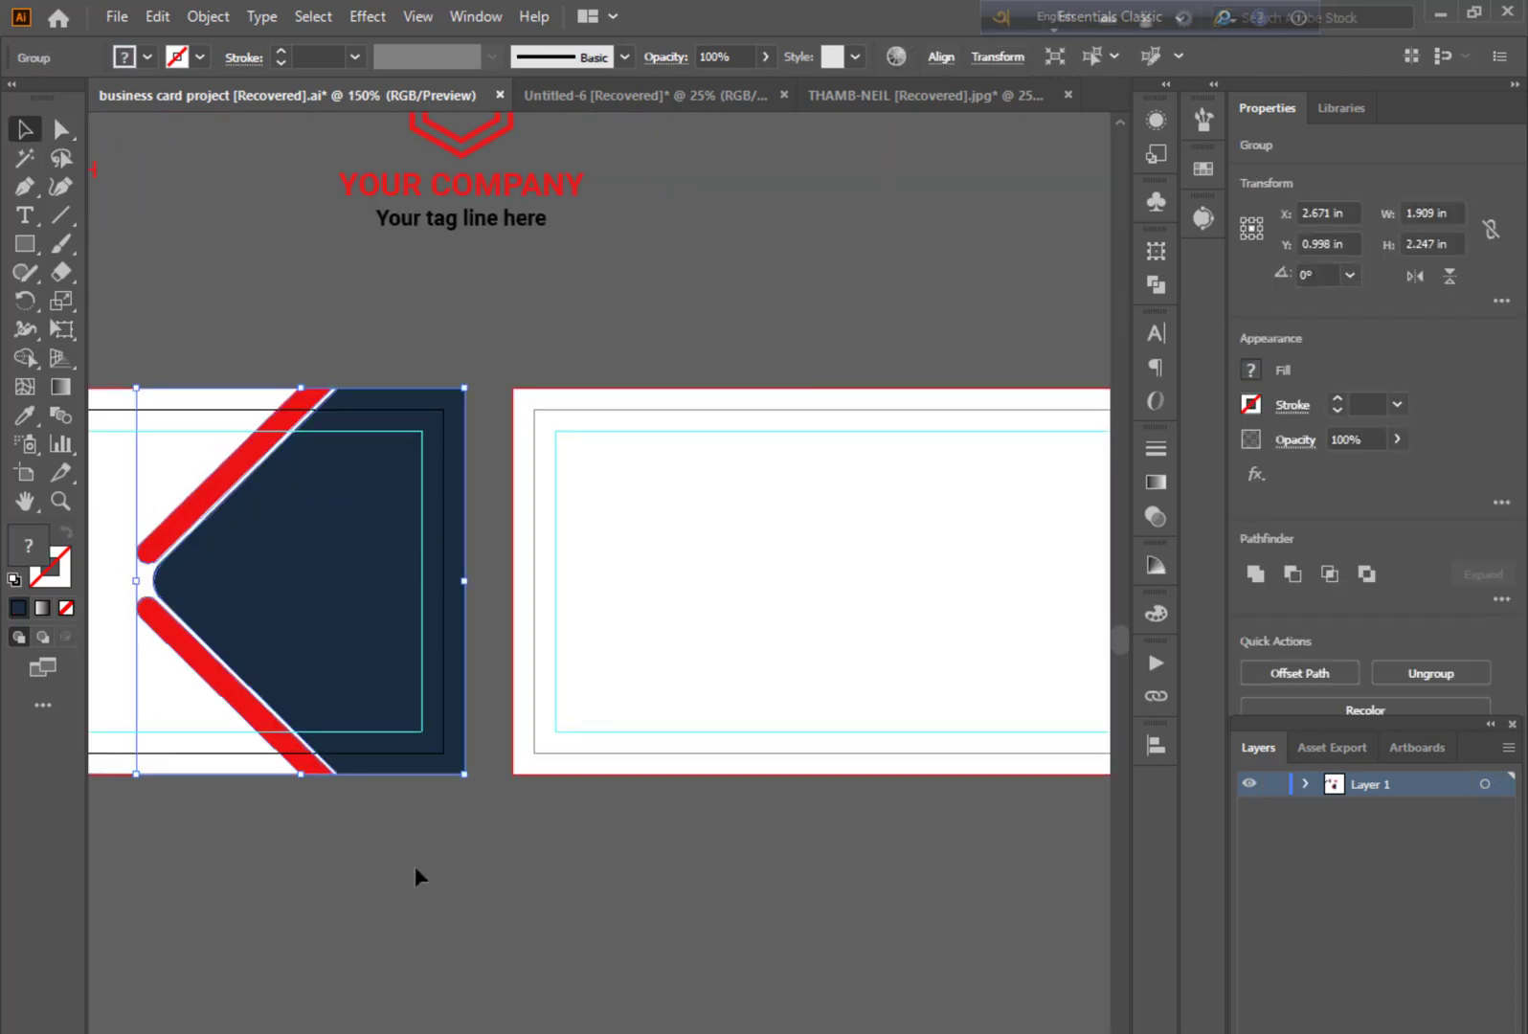
{"action": "left_click", "coordinate": [415, 866]}
Duplicate the navy and red group onto the second card's left bleed edge and reflect the copy across the vertical axis
{"action": "left_click_drag", "start_coordinate": [393, 610], "coordinate": [316, 607]}
{"action": "left_click_drag", "start_coordinate": [277, 546], "coordinate": [629, 546]}
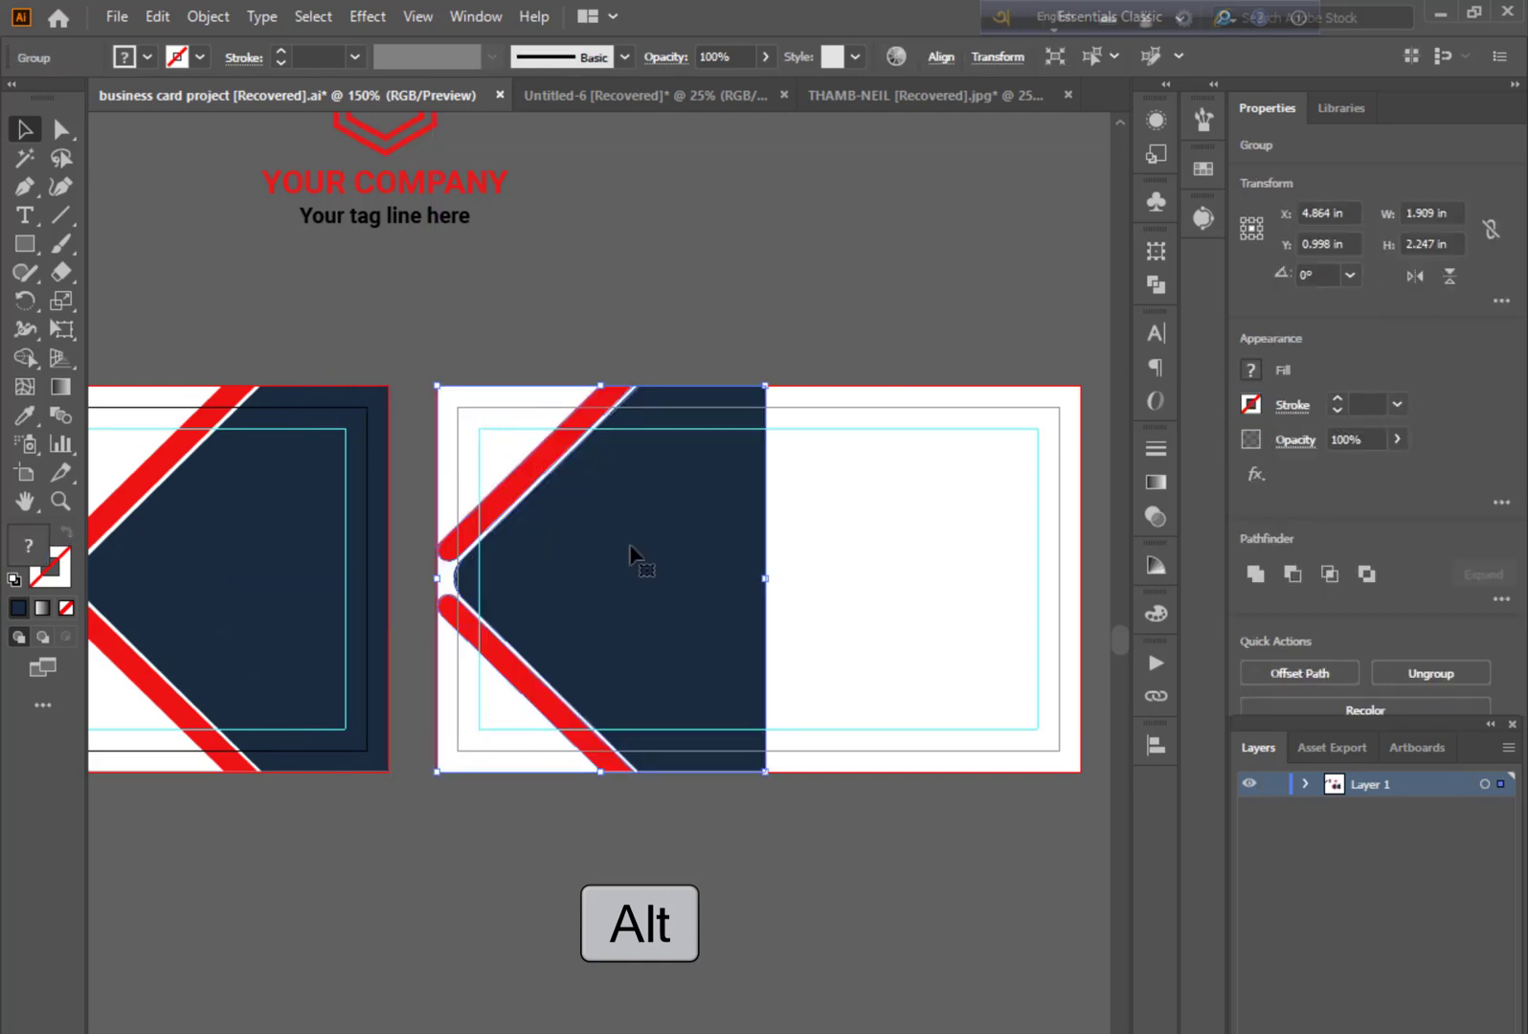
{"action": "right_click", "coordinate": [630, 547]}
{"action": "mouse_move", "coordinate": [740, 819]}
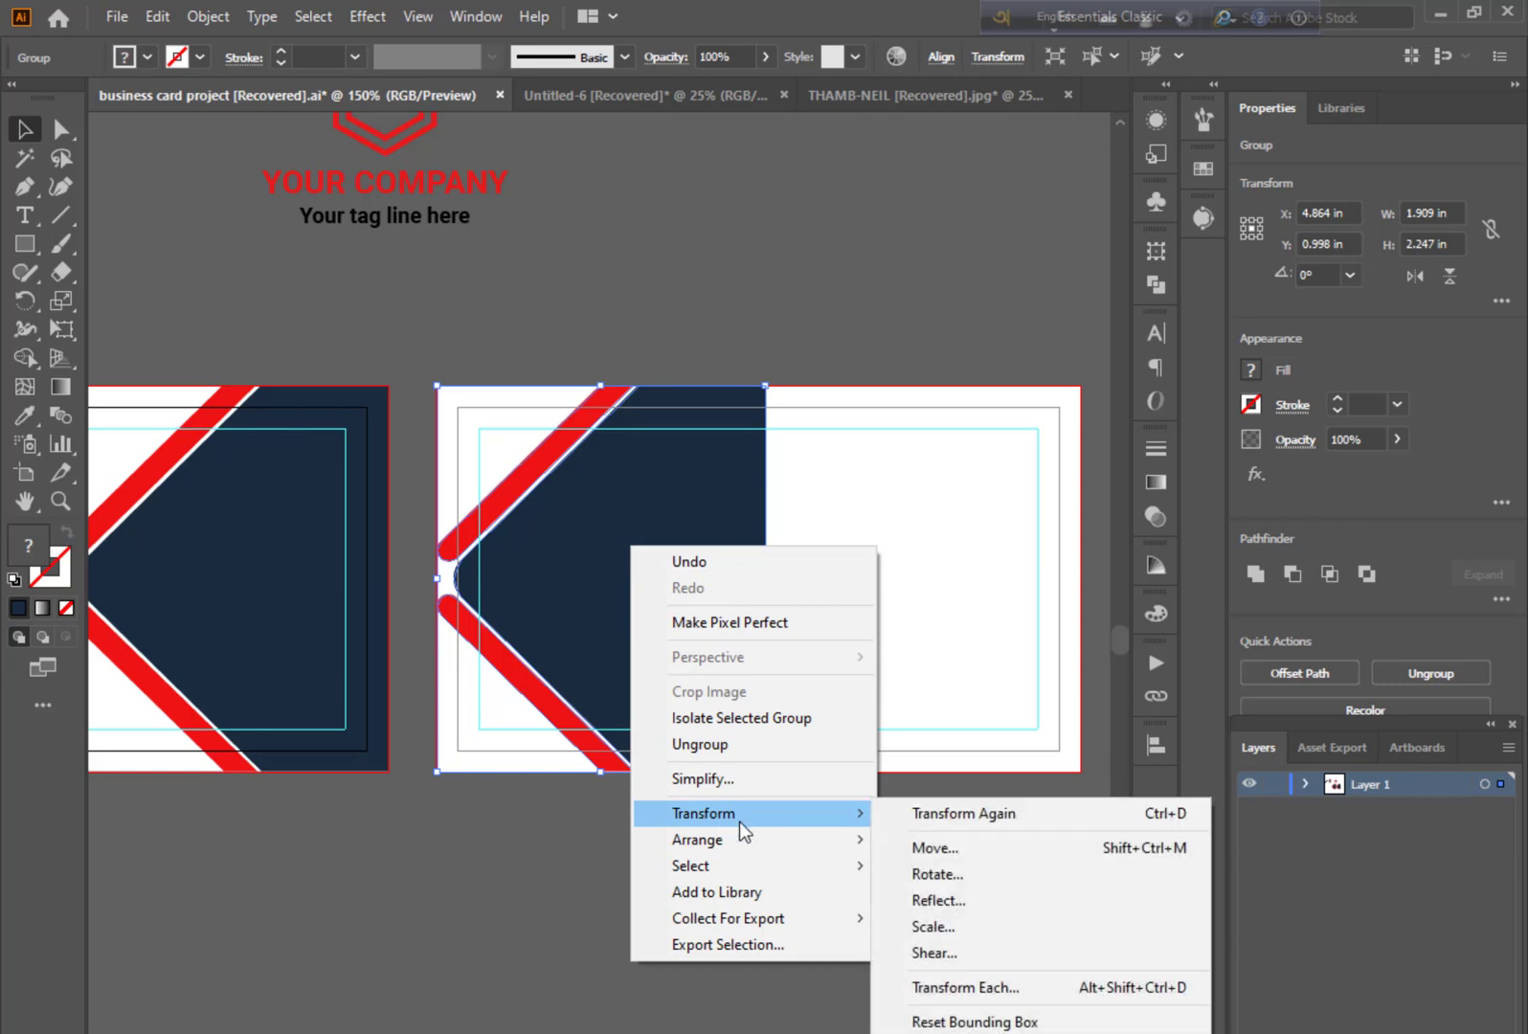
{"action": "left_click", "coordinate": [942, 905]}
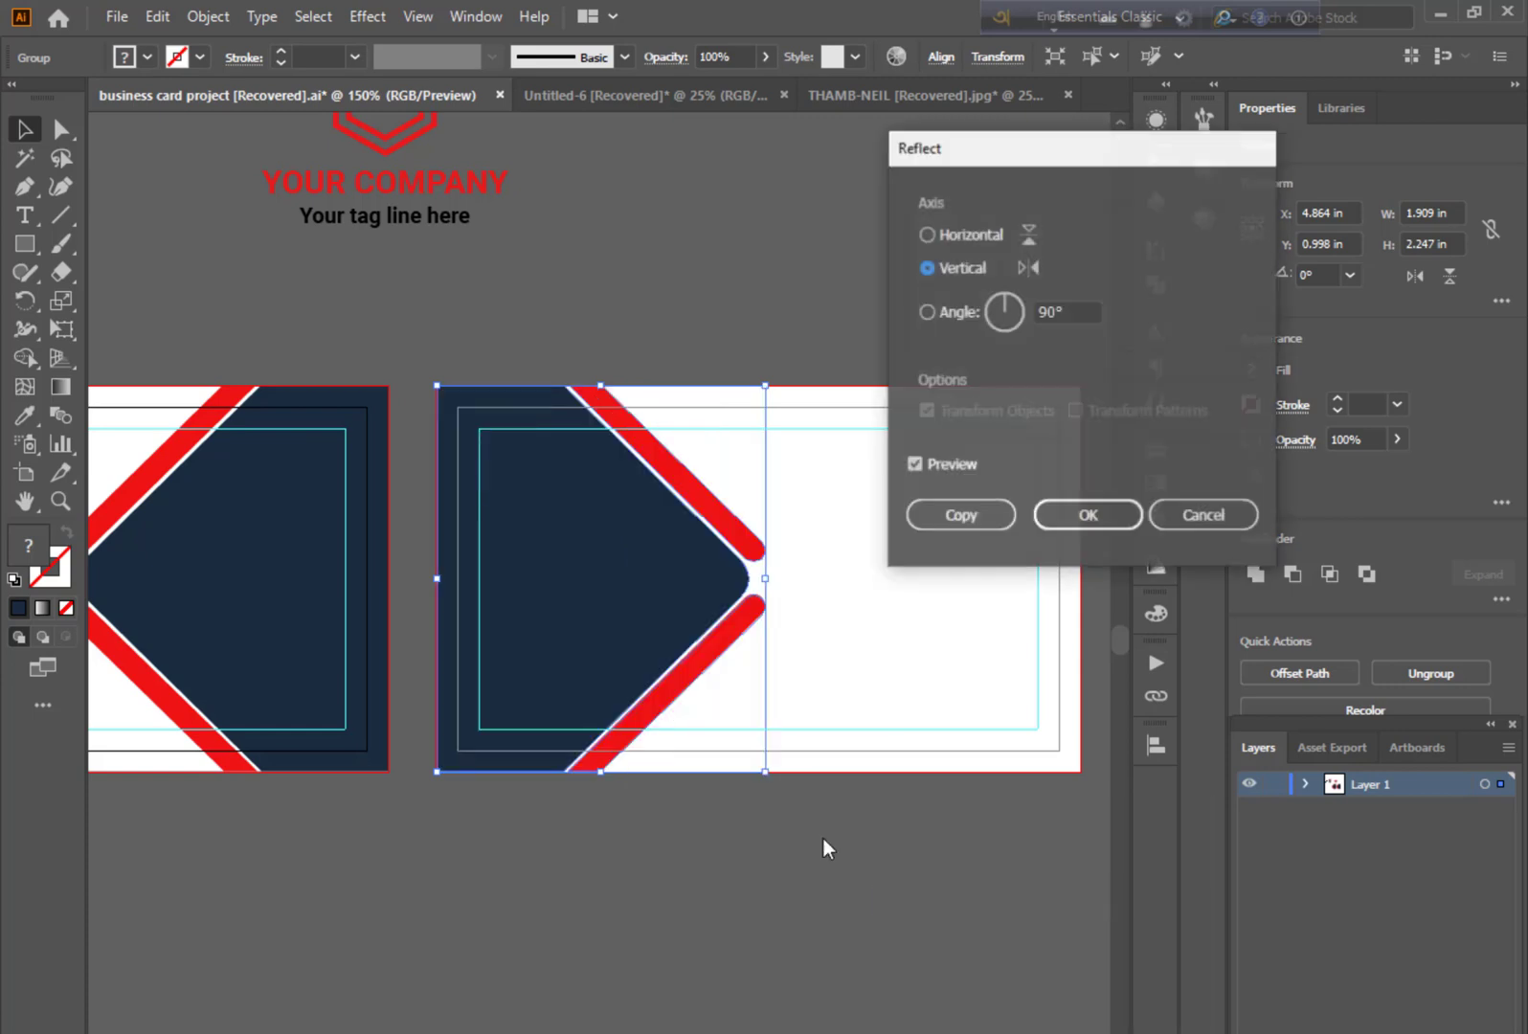
{"action": "left_click", "coordinate": [1085, 517]}
{"action": "left_click", "coordinate": [825, 319]}
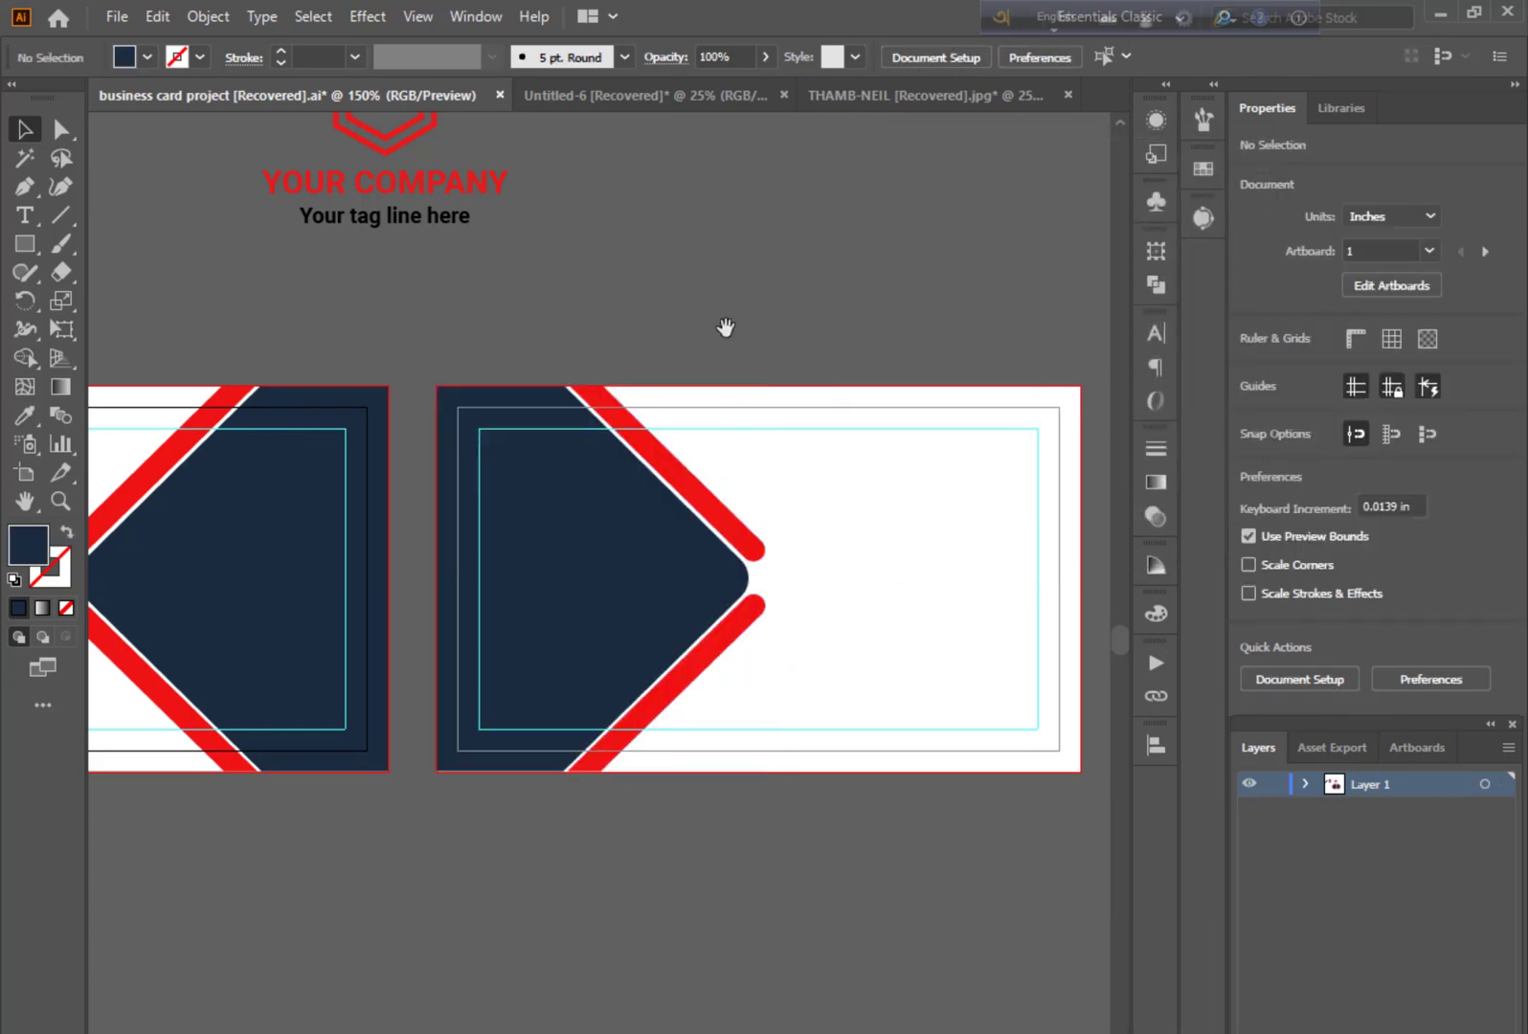
Move the contact icons and text group onto the first card, at the lower left corner of the safe area
{"action": "scroll", "coordinate": [726, 325], "scroll_direction": "left", "scroll_amount": 5}
{"action": "scroll", "coordinate": [645, 610], "scroll_direction": "up", "scroll_amount": 2}
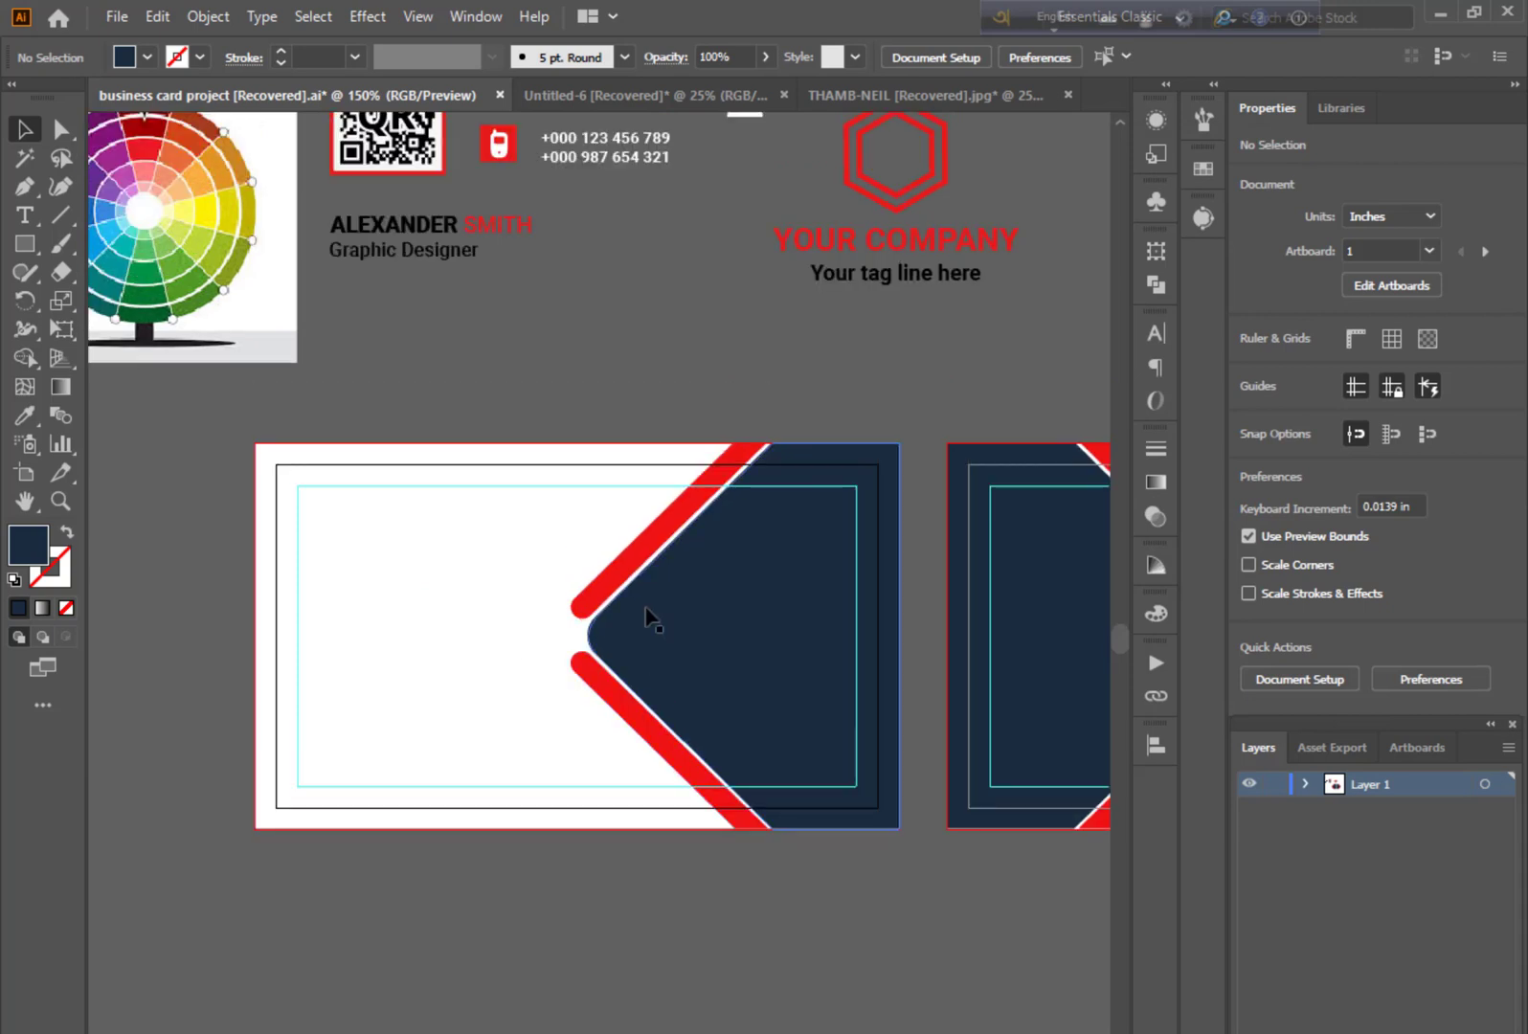
{"action": "scroll", "coordinate": [604, 590], "scroll_direction": "up", "scroll_amount": 2}
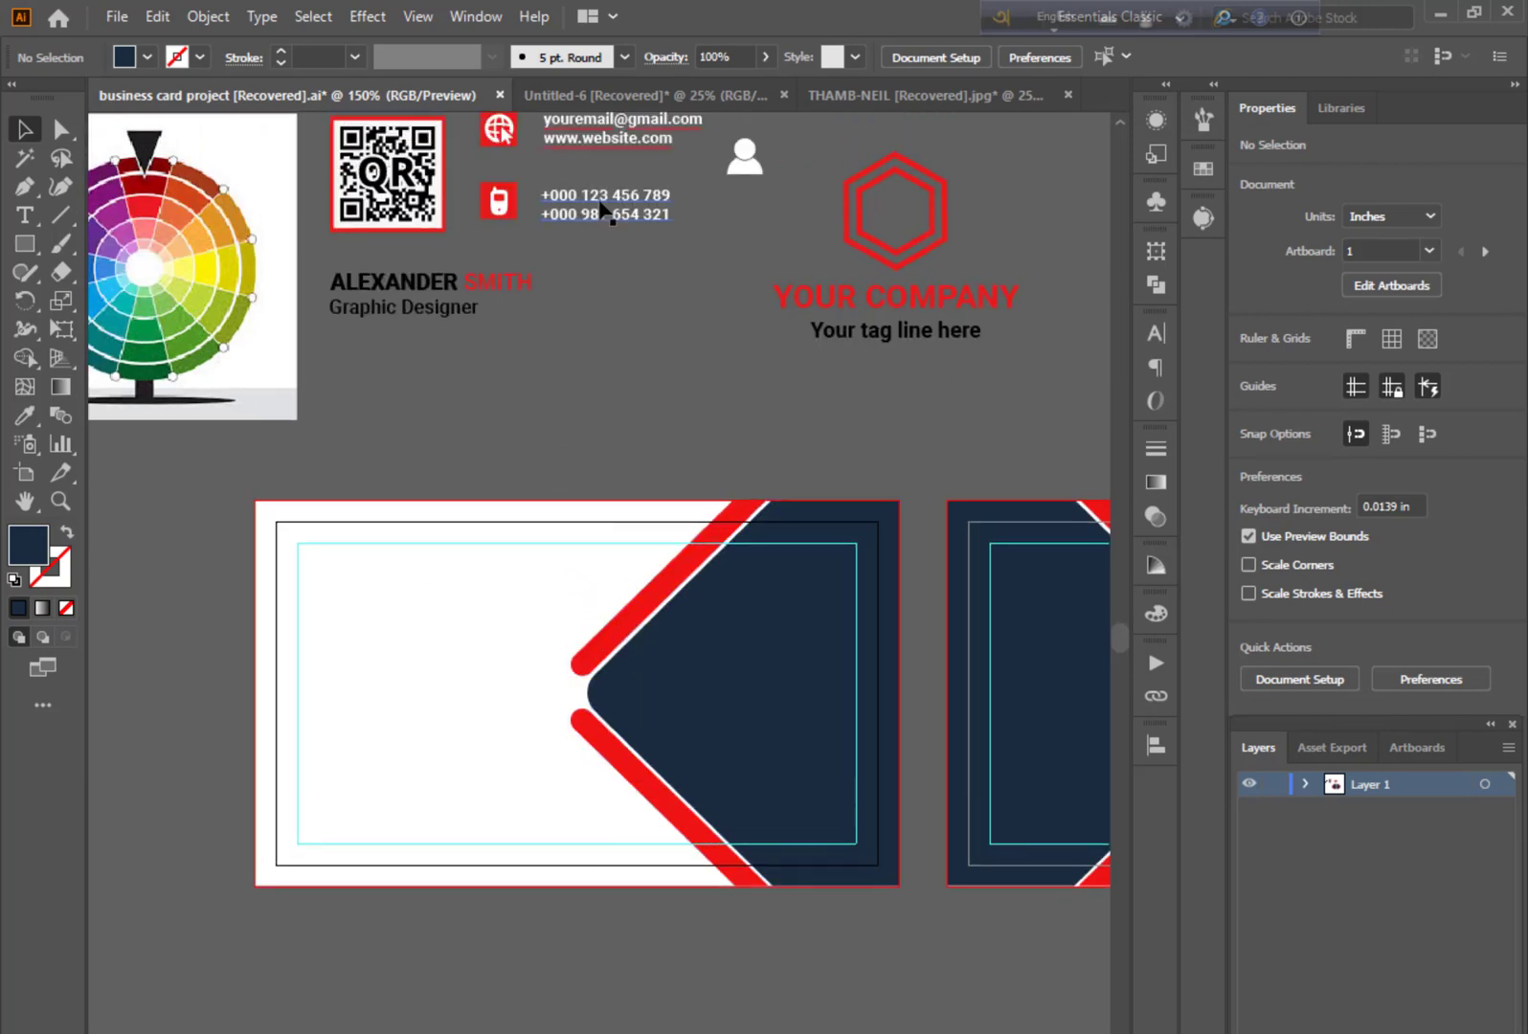
{"action": "left_click_drag", "start_coordinate": [604, 209], "coordinate": [422, 825]}
{"action": "left_click", "coordinate": [379, 931]}
Isolate the contact group, recolor its three text blocks to black (000000) and leave isolation mode
{"action": "double_click", "coordinate": [402, 682]}
{"action": "left_click", "coordinate": [402, 682]}
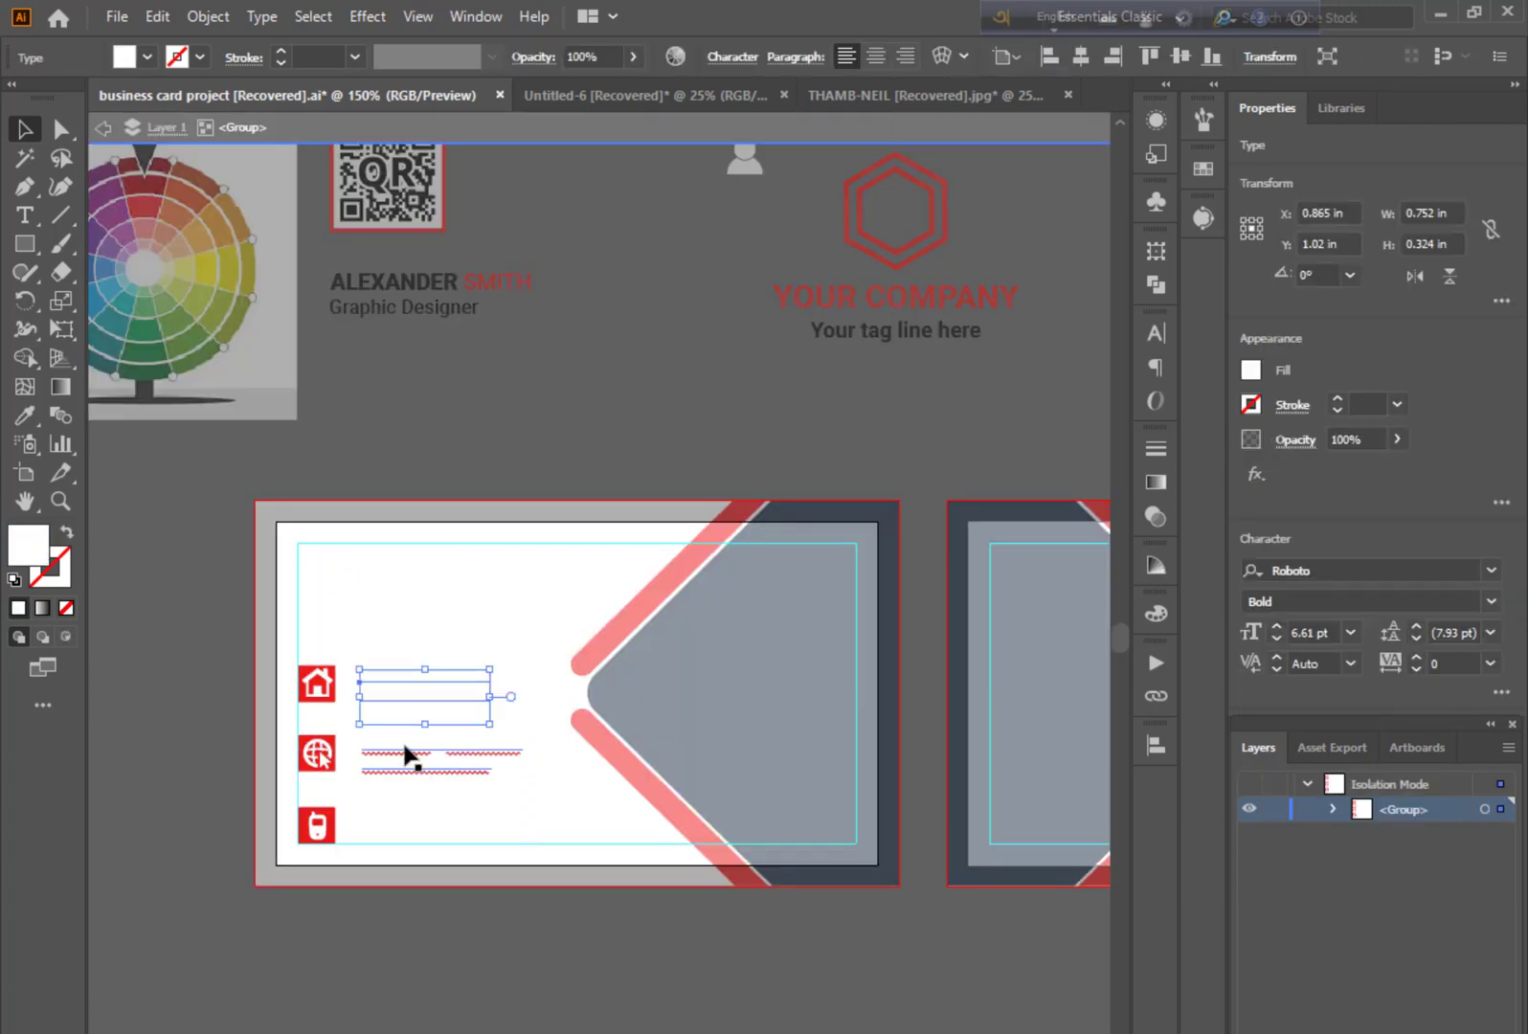
{"action": "left_click", "coordinate": [403, 756], "text": "shift"}
{"action": "double_click", "coordinate": [29, 543]}
{"action": "left_click_drag", "start_coordinate": [565, 718], "coordinate": [600, 754]}
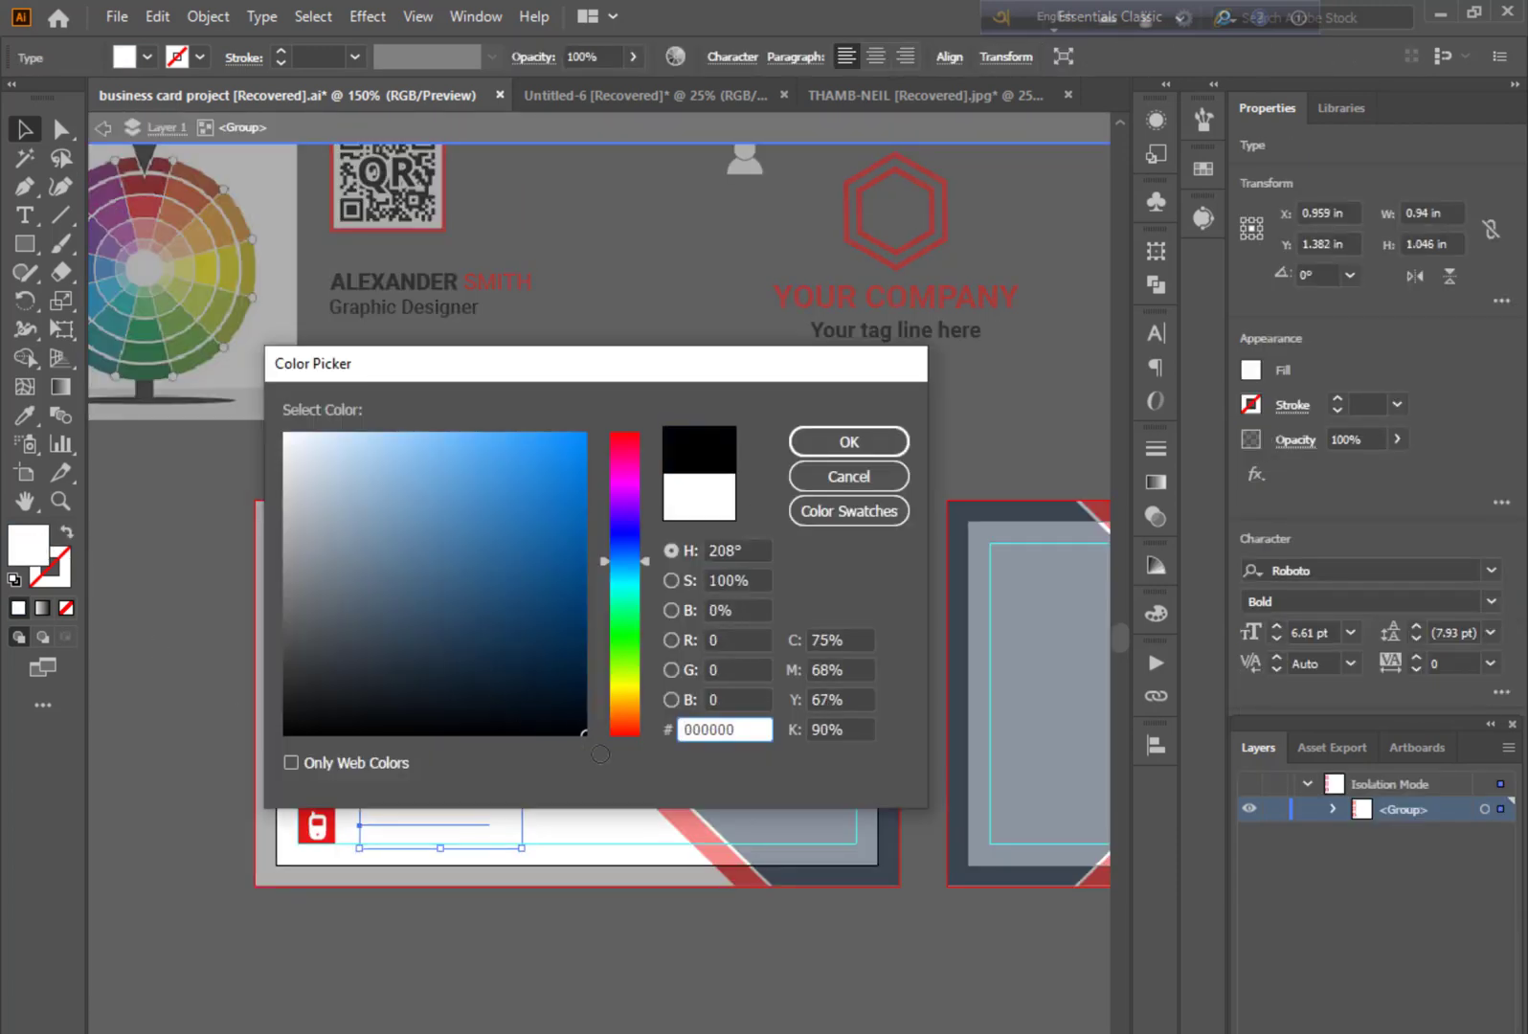
{"action": "key", "text": "Return"}
{"action": "double_click", "coordinate": [763, 406]}
Nudge the contact group up by one increment so it fits inside the safe area
{"action": "scroll", "coordinate": [616, 597], "scroll_direction": "down", "scroll_amount": 1}
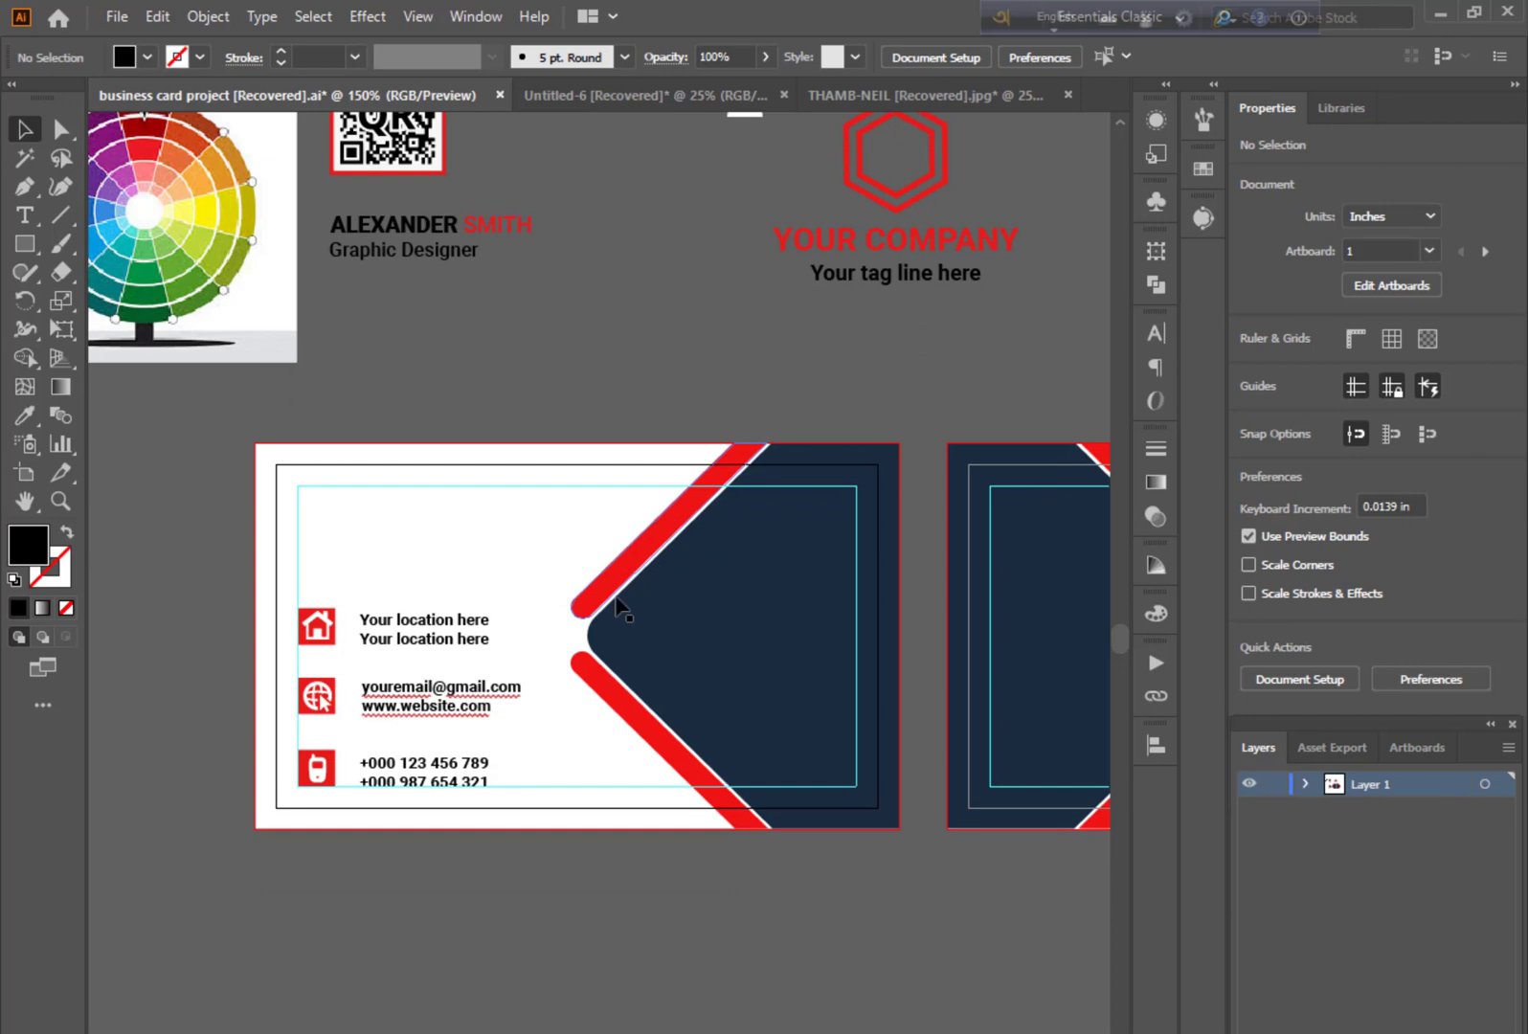
{"action": "left_click", "coordinate": [419, 697]}
{"action": "key", "text": "Up"}
{"action": "left_click", "coordinate": [438, 904]}
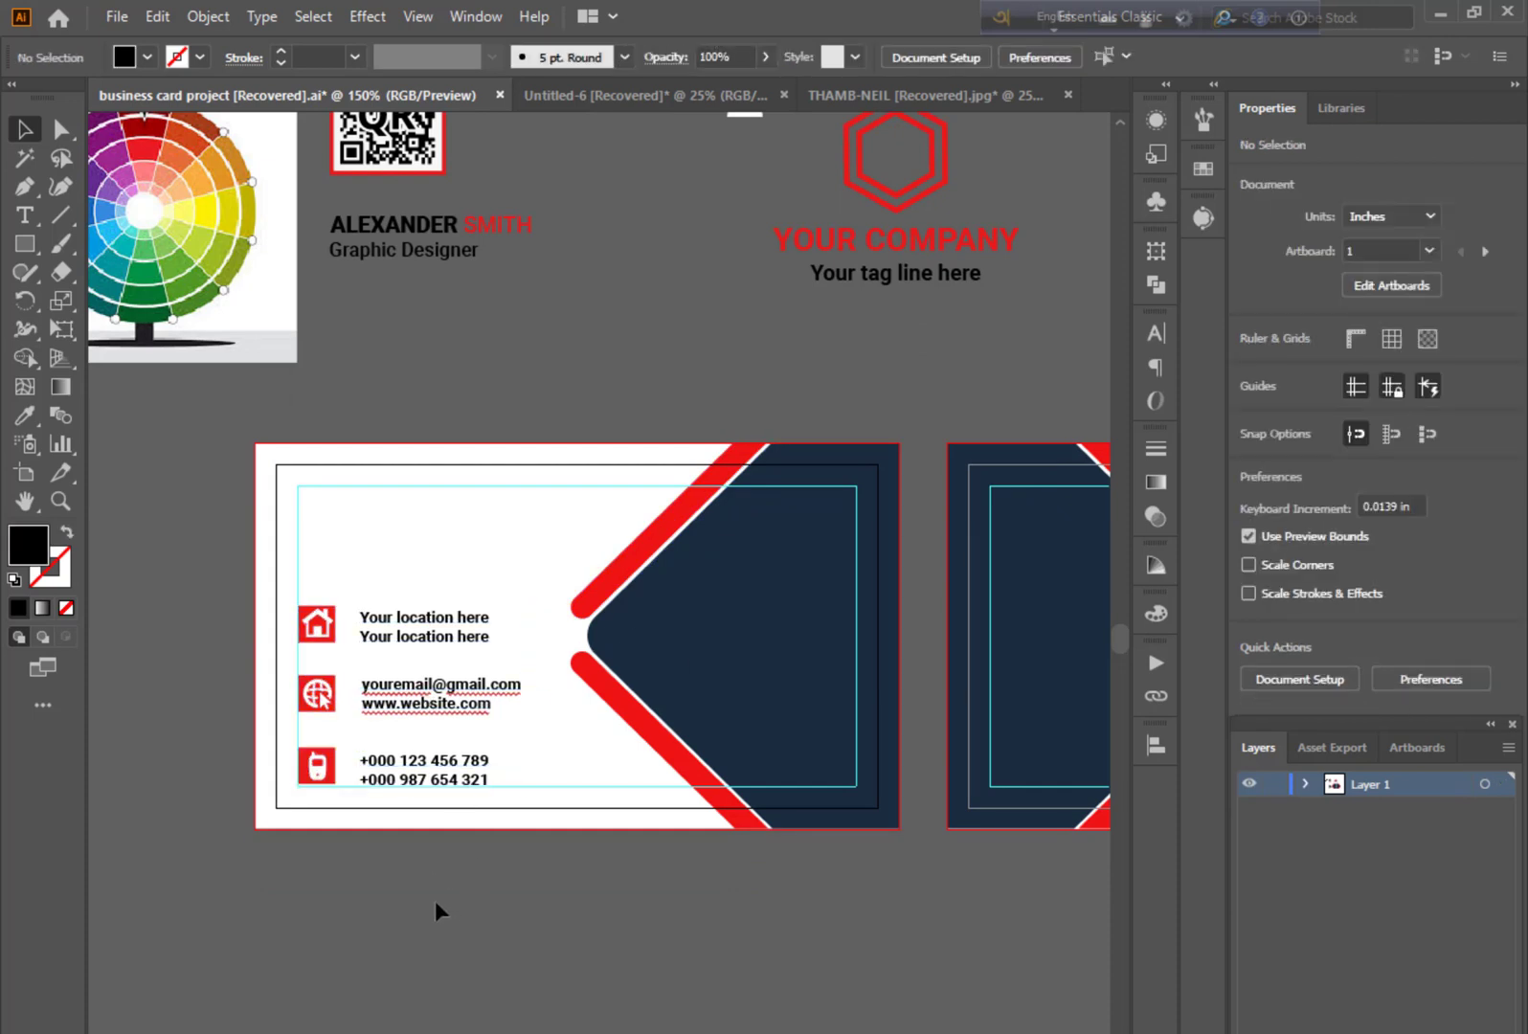
Move the cardholder's name and job title to the upper left corner of the first card's safe area
{"action": "scroll", "coordinate": [435, 900], "scroll_direction": "up", "scroll_amount": 3}
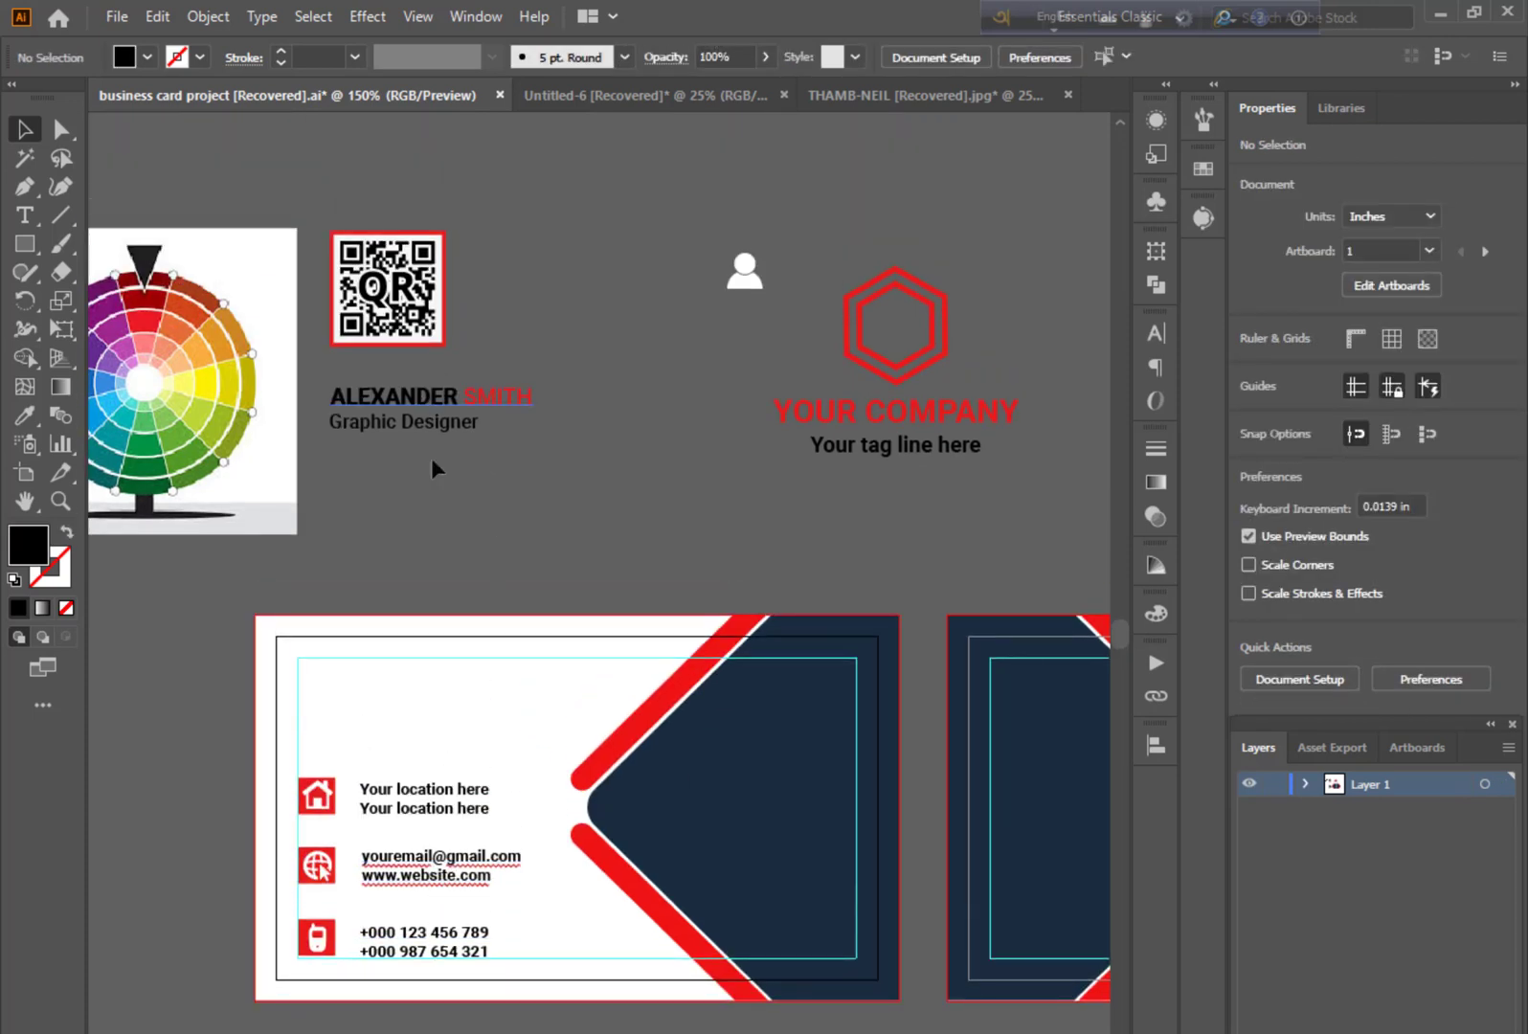
{"action": "left_click_drag", "start_coordinate": [439, 401], "coordinate": [409, 672]}
{"action": "left_click", "coordinate": [534, 533]}
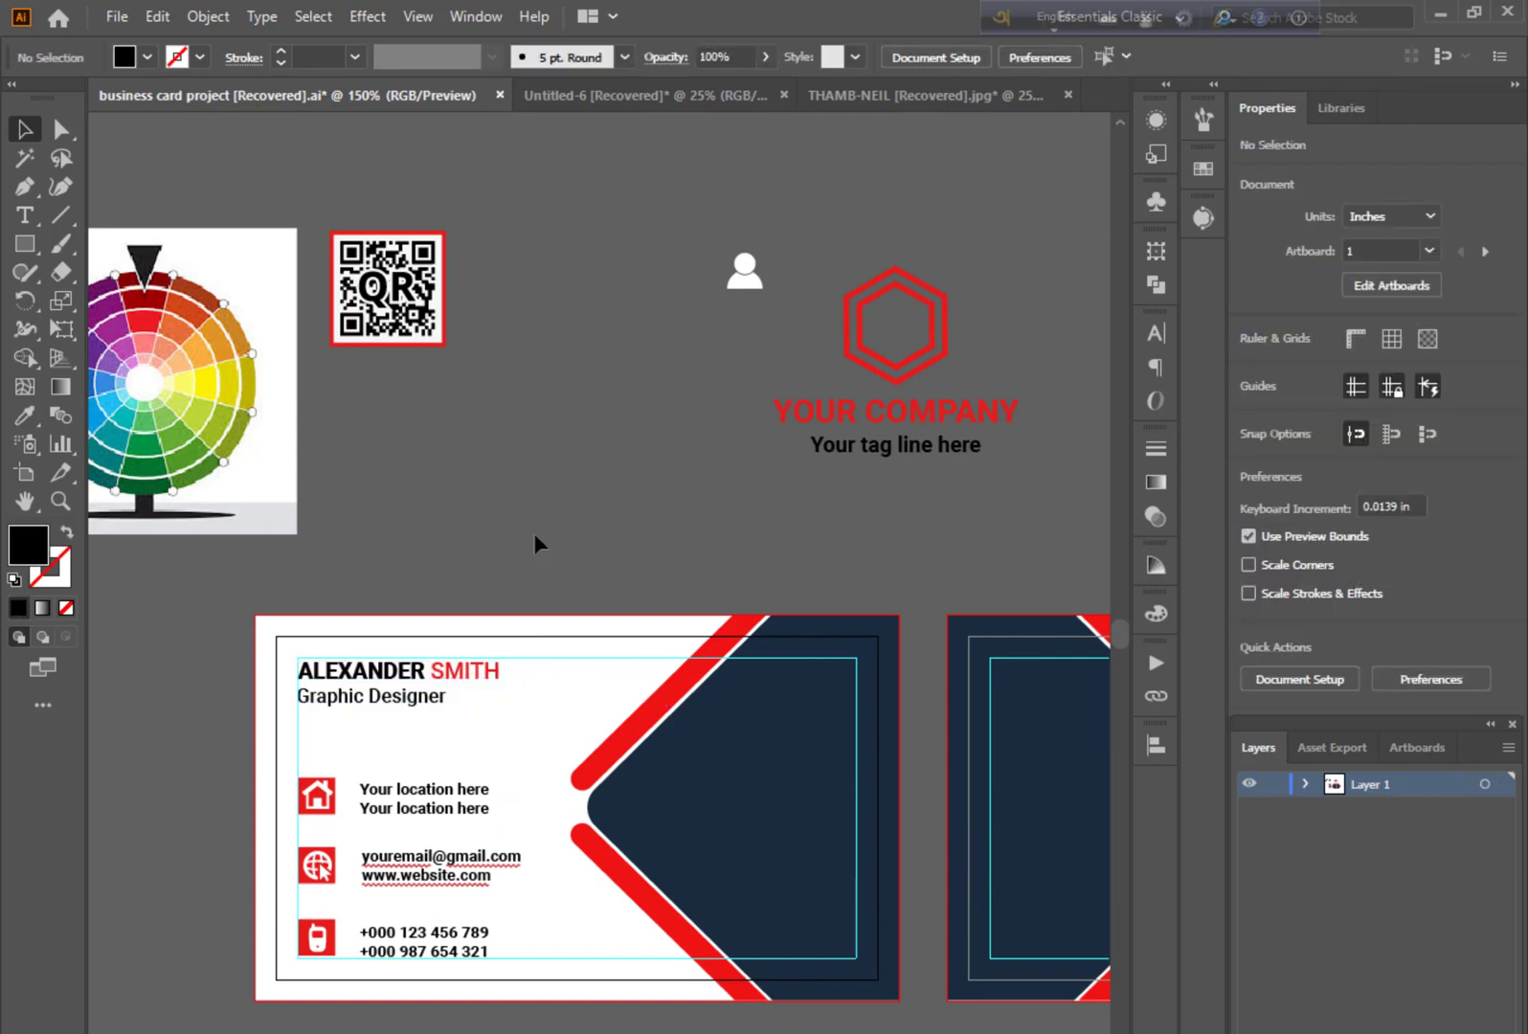
Move the company logo group onto the first card's navy shape, scale it to about 1.06 by 0.83 in and center it vertically
{"action": "scroll", "coordinate": [536, 543], "scroll_direction": "down", "scroll_amount": 1}
{"action": "scroll", "coordinate": [708, 795], "scroll_direction": "down", "scroll_amount": 1}
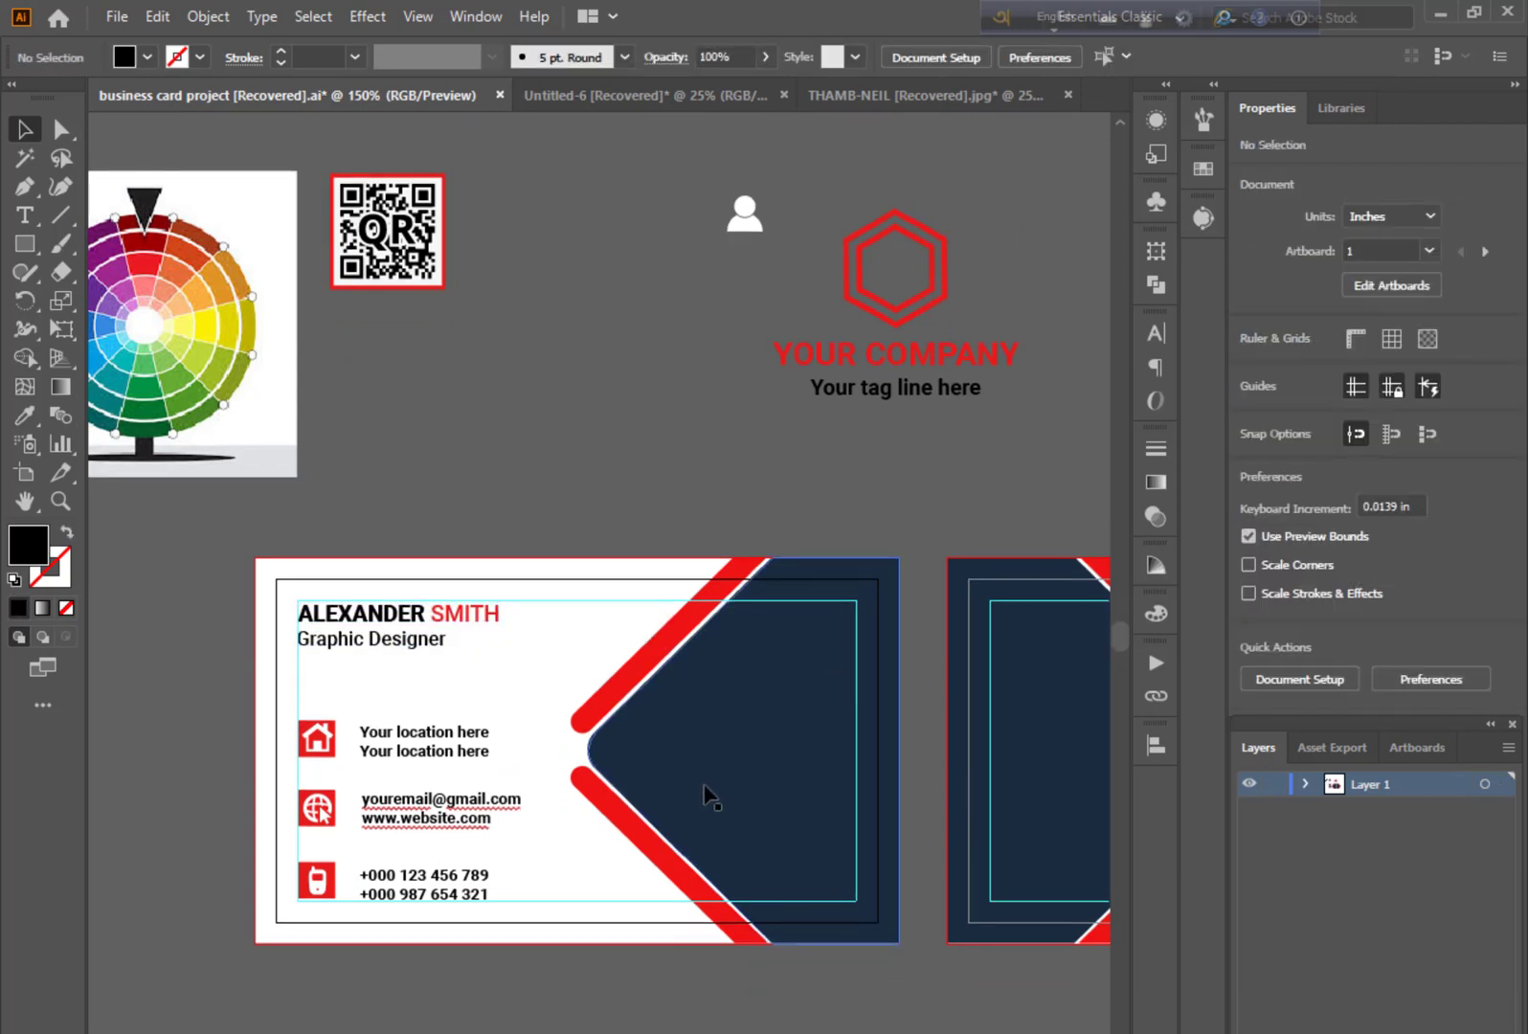
{"action": "scroll", "coordinate": [750, 428], "scroll_direction": "right", "scroll_amount": 3}
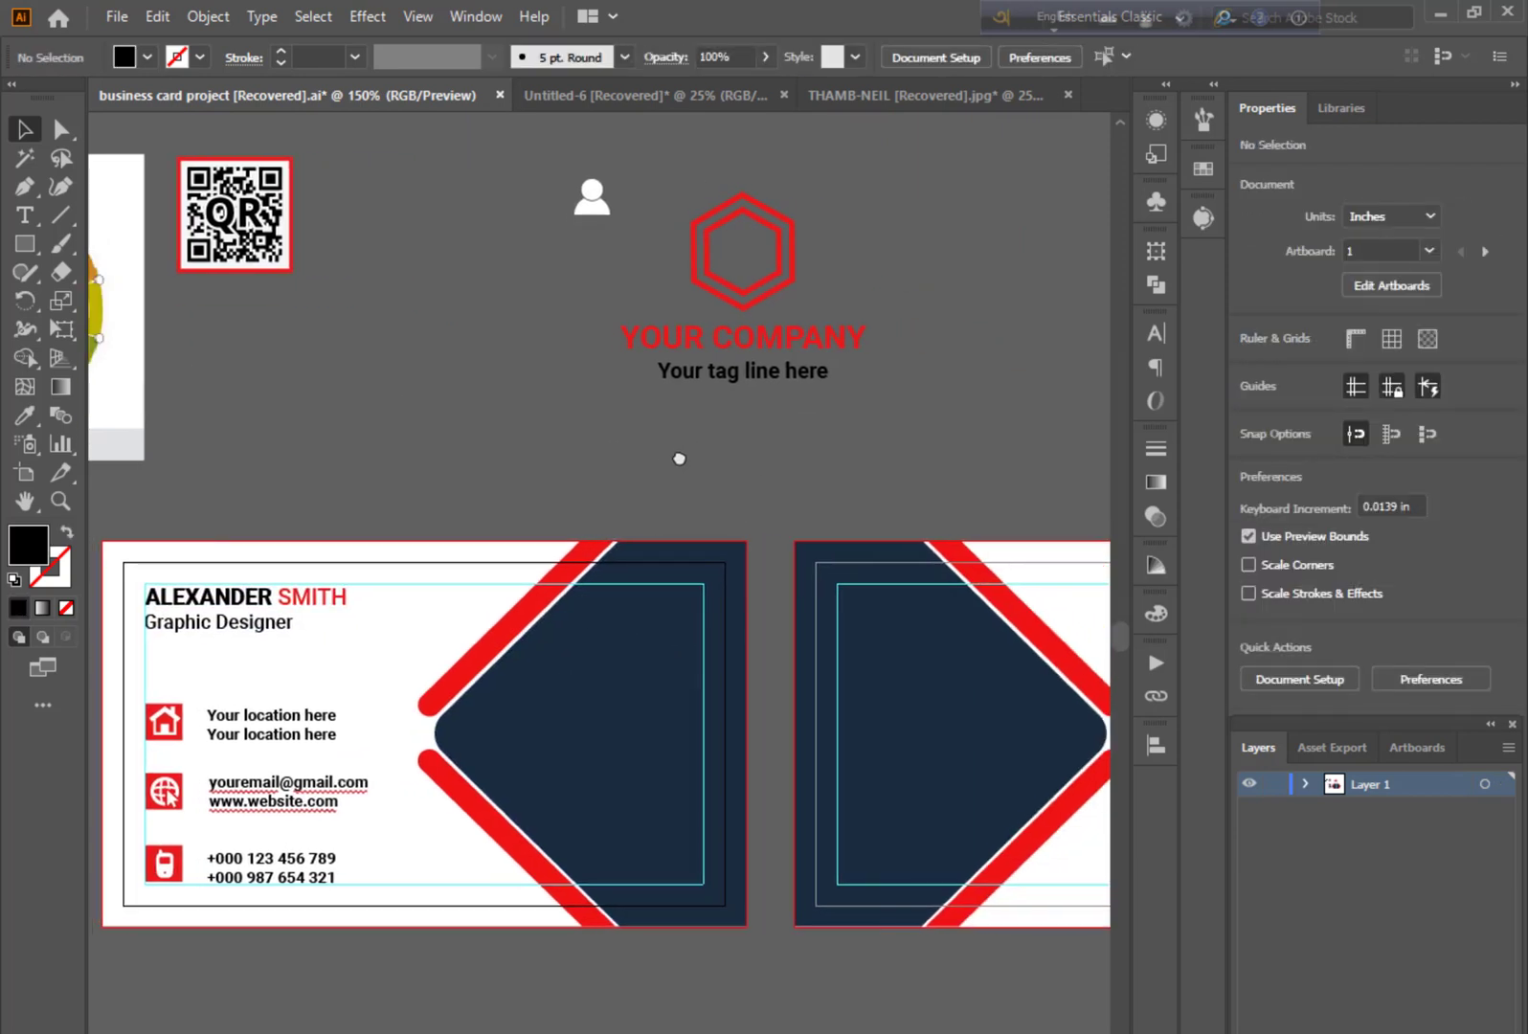
{"action": "left_click_drag", "start_coordinate": [713, 343], "coordinate": [582, 763]}
{"action": "left_click_drag", "start_coordinate": [624, 607], "coordinate": [627, 657]}
{"action": "left_click", "coordinate": [1156, 745]}
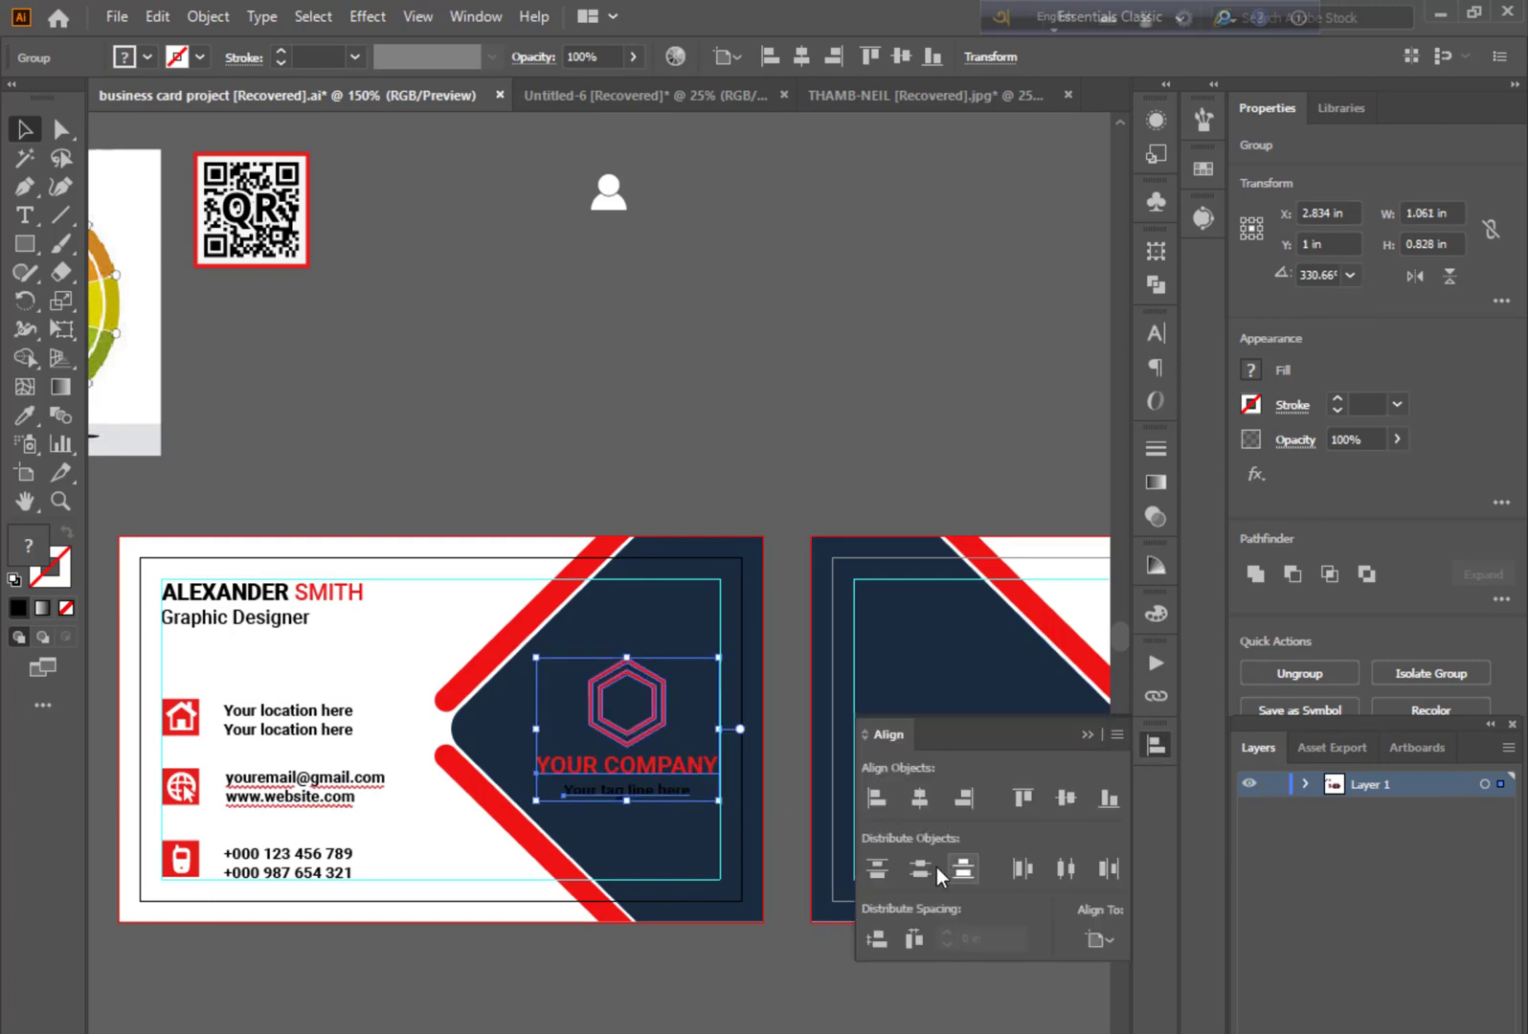
{"action": "left_click", "coordinate": [823, 993]}
{"action": "key", "text": "ctrl+equal"}
{"action": "key", "text": "ctrl+equal"}
{"action": "key", "text": "ctrl+equal"}
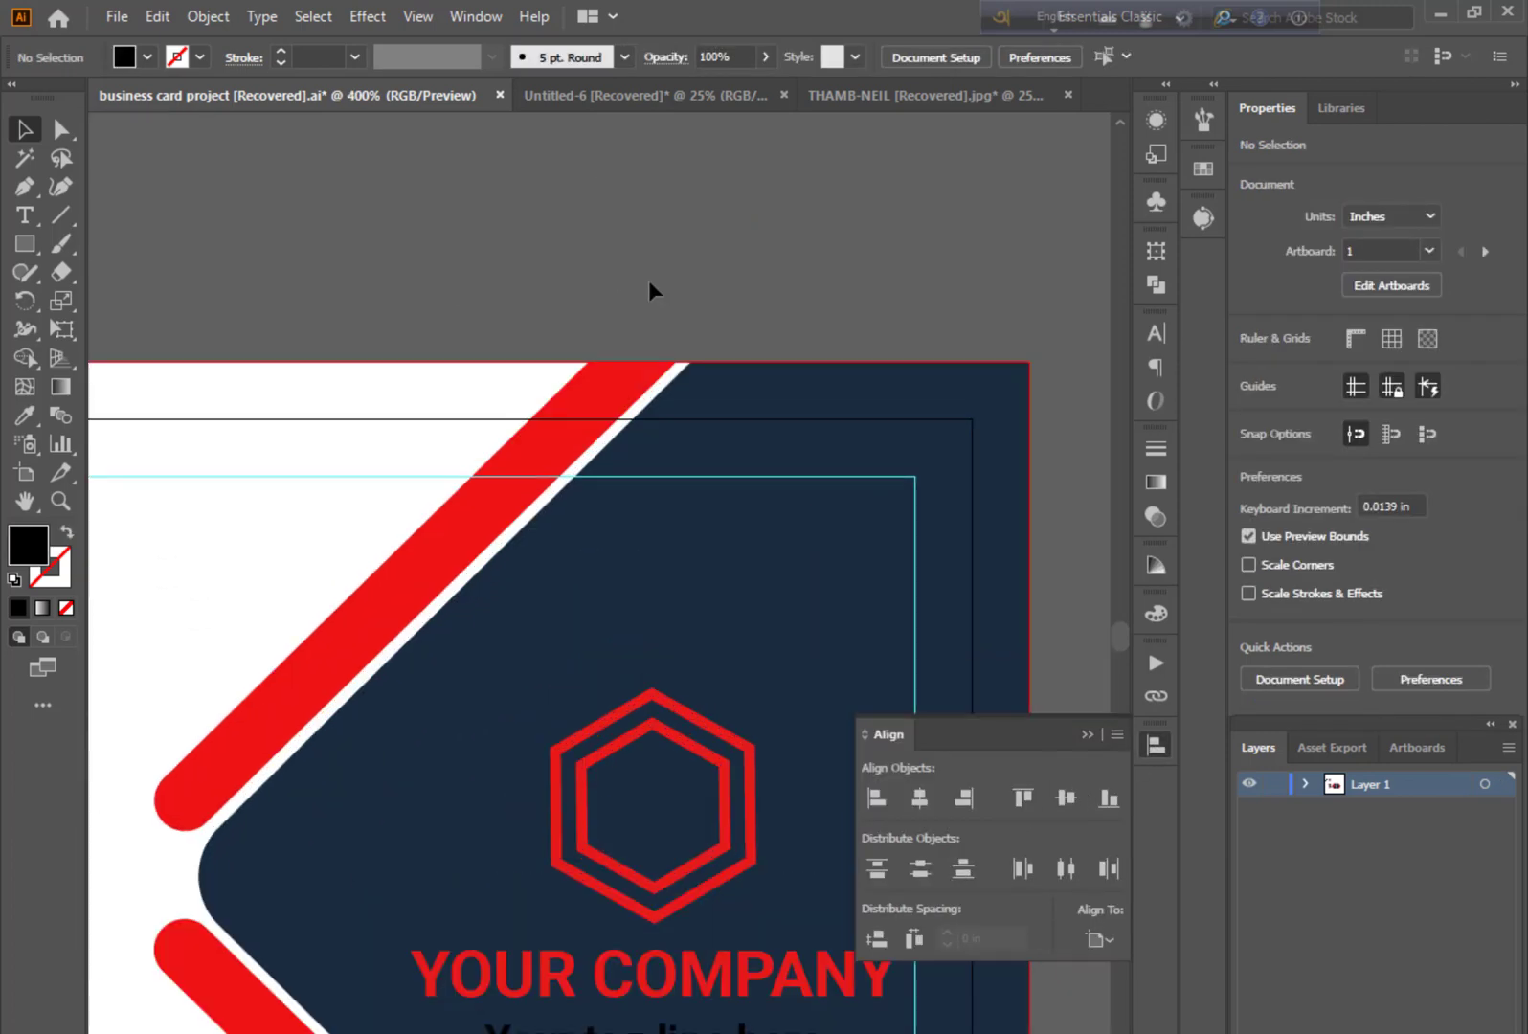
Recolor the tag line under the company logo on the first card to white (FFFFFF) and deselect it
{"action": "scroll", "coordinate": [649, 282], "scroll_direction": "down", "scroll_amount": 3}
{"action": "left_click", "coordinate": [60, 130]}
{"action": "left_click", "coordinate": [670, 899]}
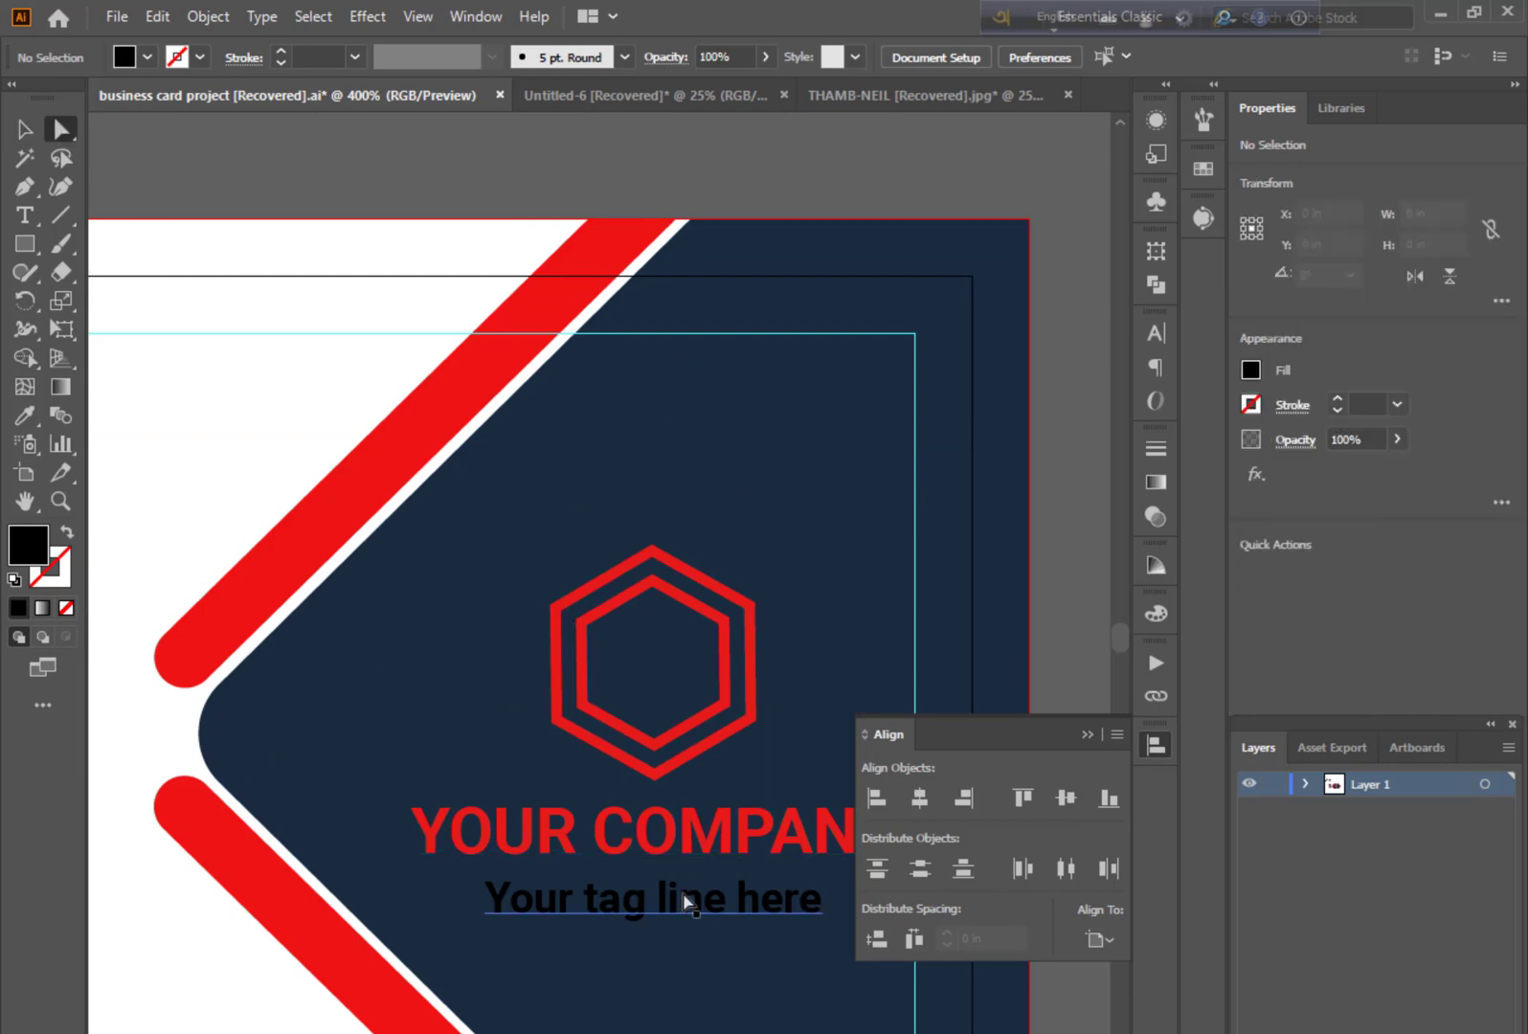
{"action": "double_click", "coordinate": [41, 555]}
{"action": "mouse_move", "coordinate": [335, 516]}
{"action": "left_mouse_down"}
{"action": "mouse_move", "coordinate": [253, 393]}
{"action": "mouse_move", "coordinate": [255, 407]}
{"action": "left_mouse_up"}
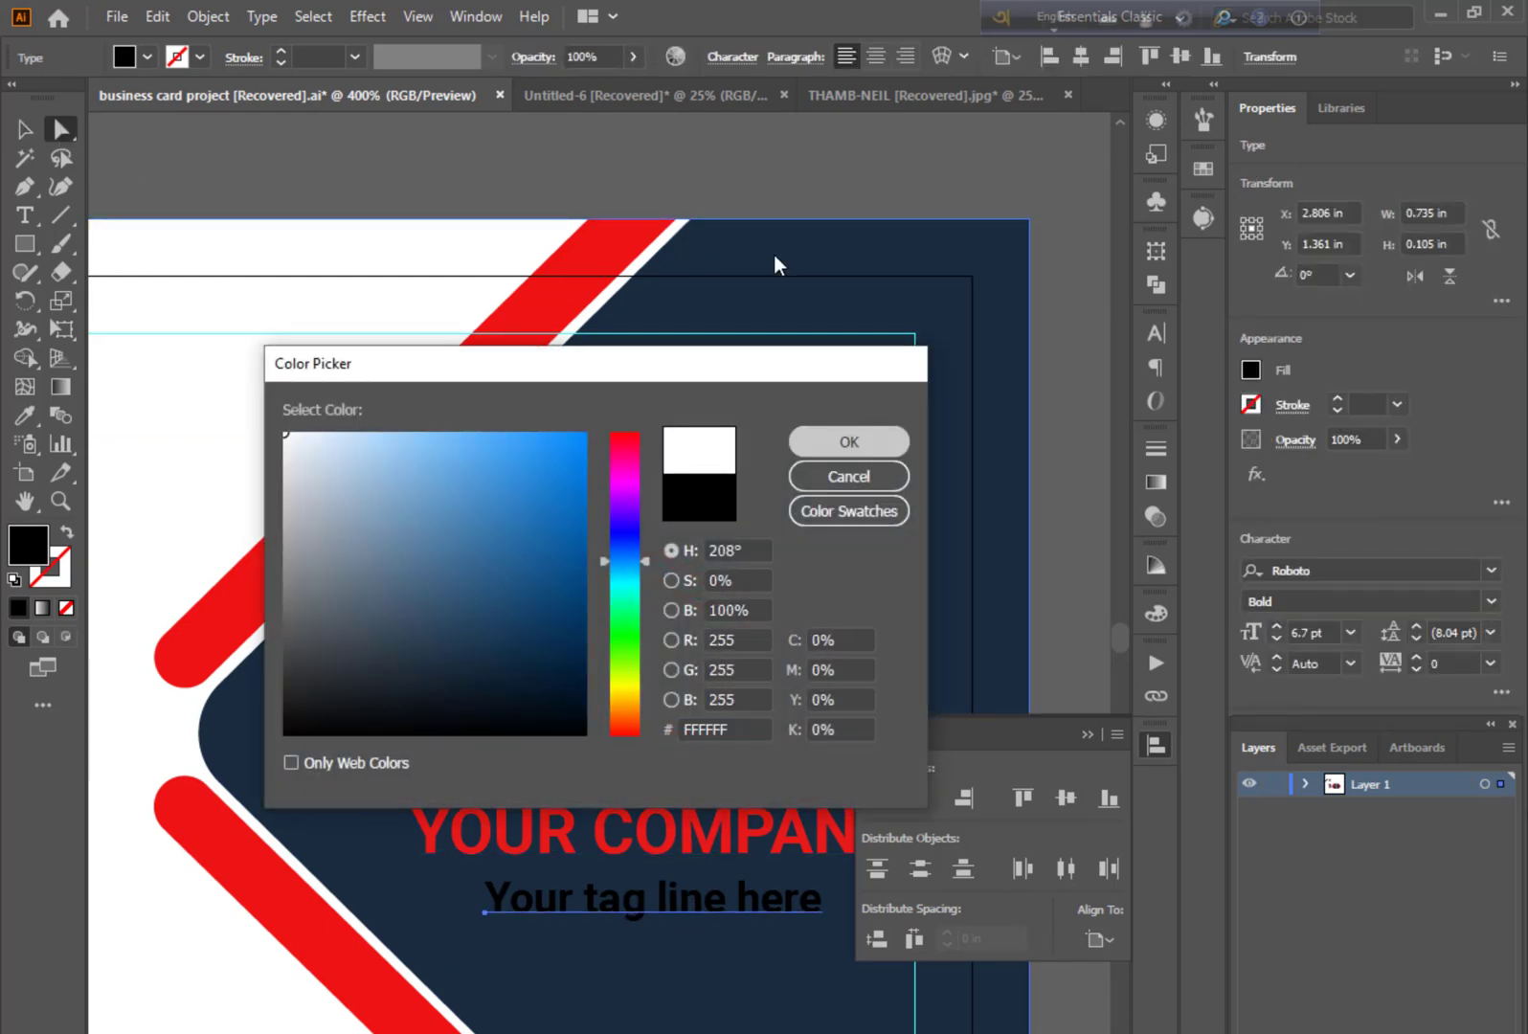
{"action": "key", "text": "Return"}
{"action": "left_click", "coordinate": [890, 573]}
{"action": "left_click", "coordinate": [1090, 735]}
Move the red-framed QR code group onto the second card's navy shape and nudge it slightly left
{"action": "scroll", "coordinate": [1081, 709], "scroll_direction": "down", "scroll_amount": 3}
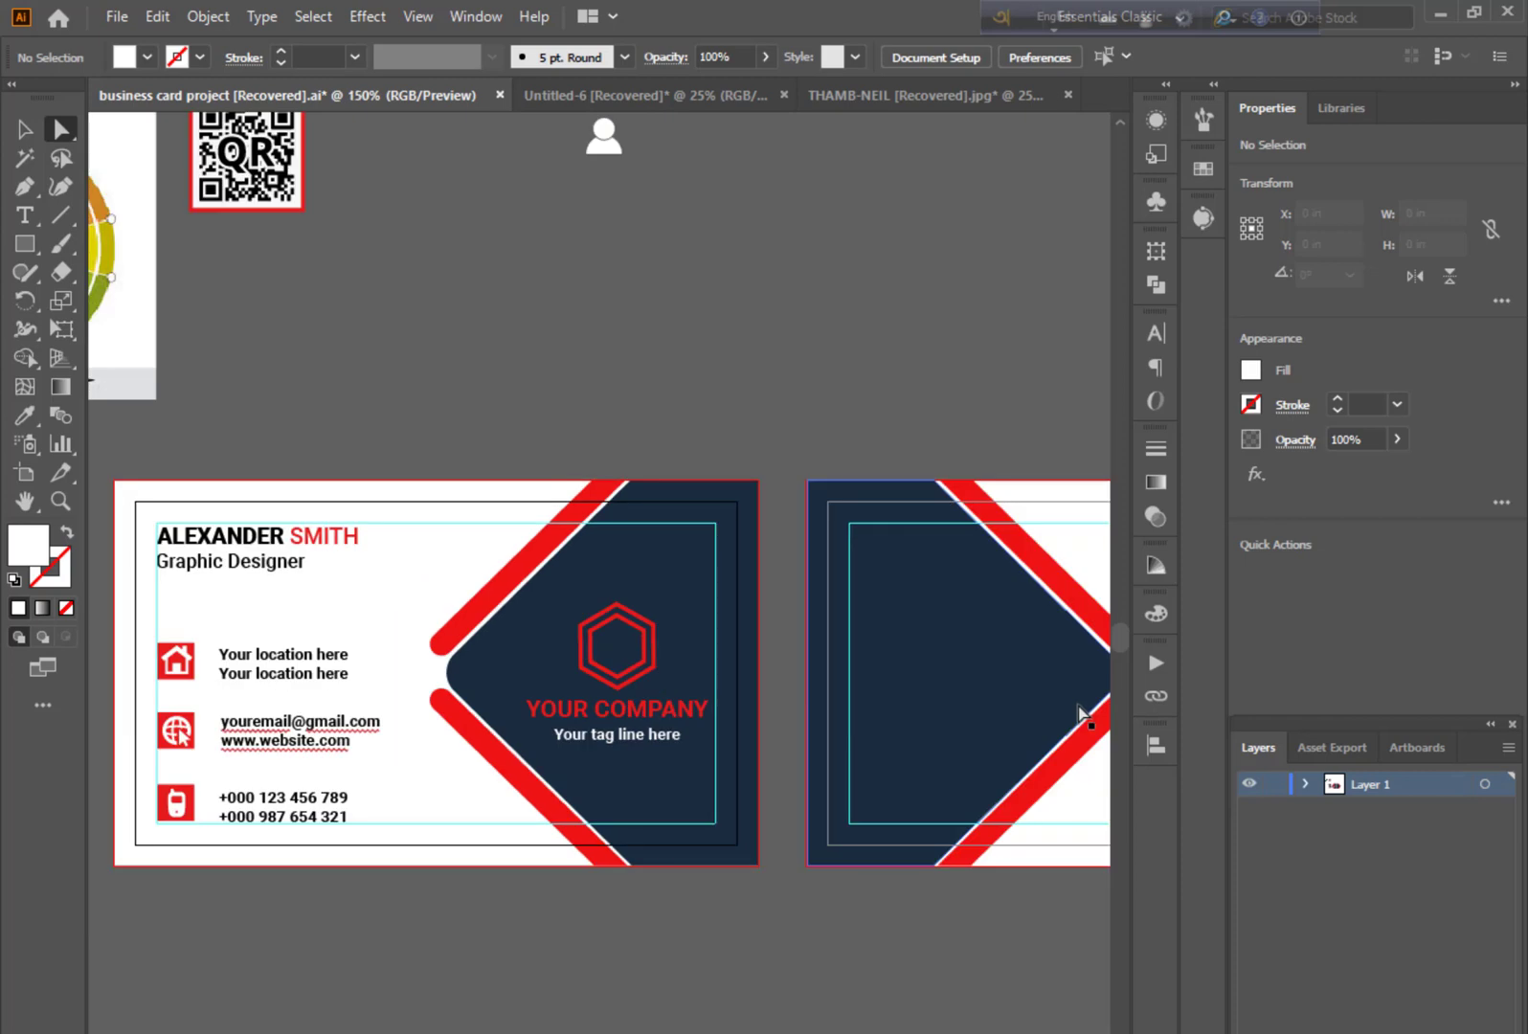
{"action": "left_click_drag", "start_coordinate": [757, 374], "coordinate": [606, 479]}
{"action": "key", "text": "v"}
{"action": "left_click_drag", "start_coordinate": [113, 271], "coordinate": [885, 757]}
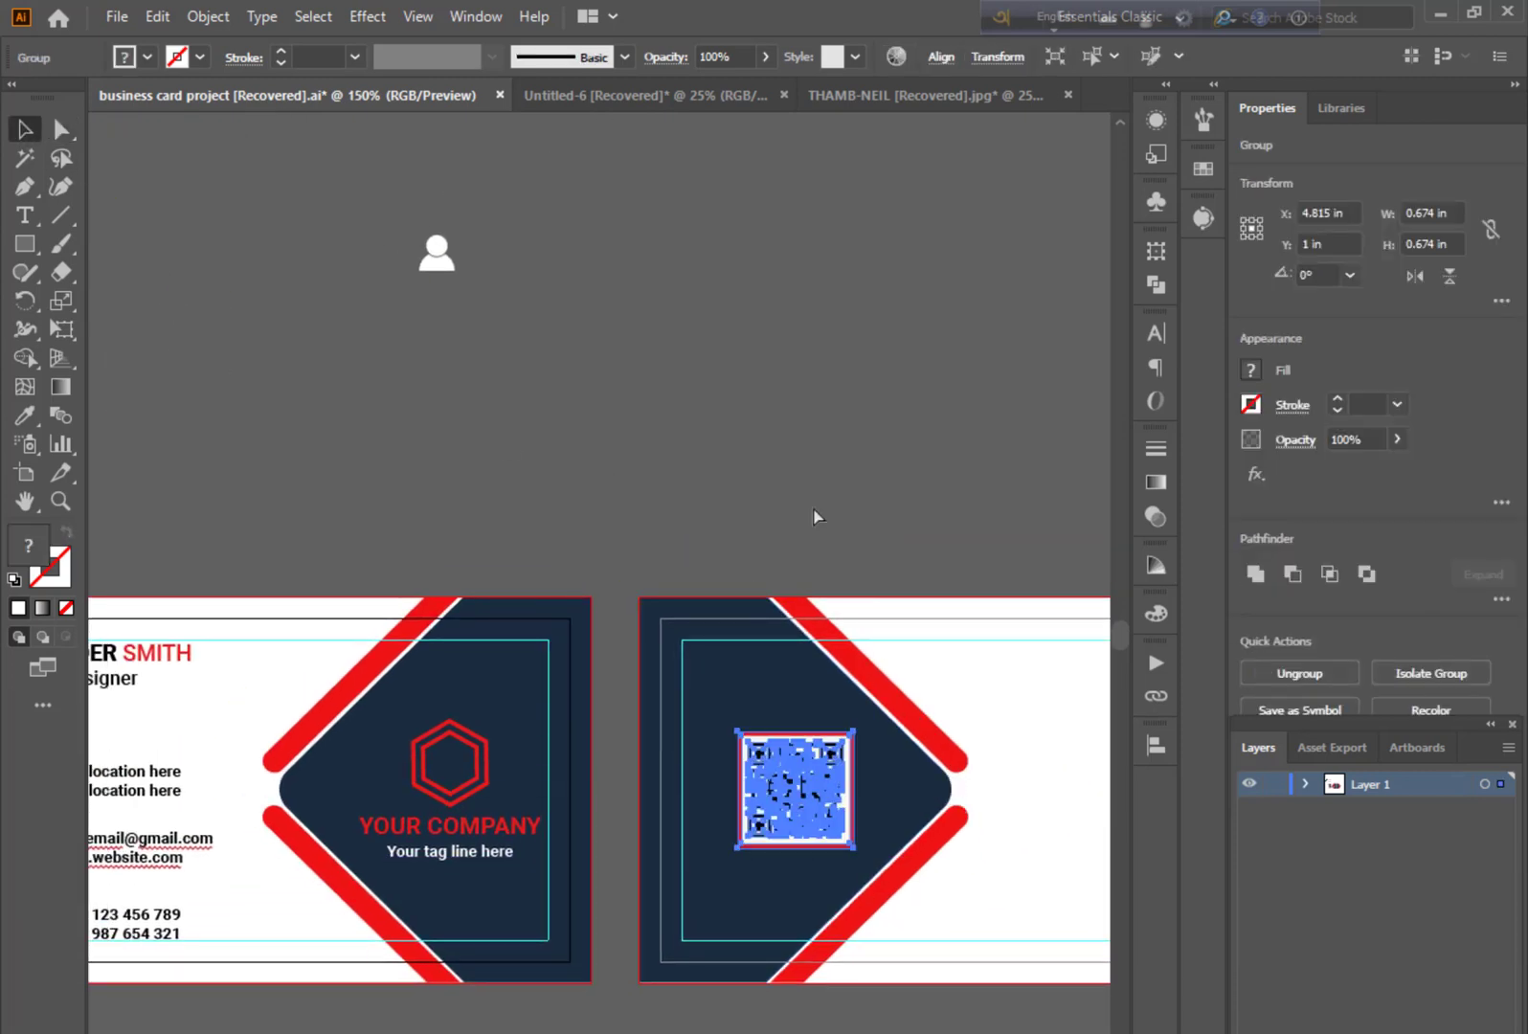
{"action": "key", "text": "Left"}
{"action": "key", "text": "Left"}
{"action": "key", "text": "Left"}
{"action": "key", "text": "Left"}
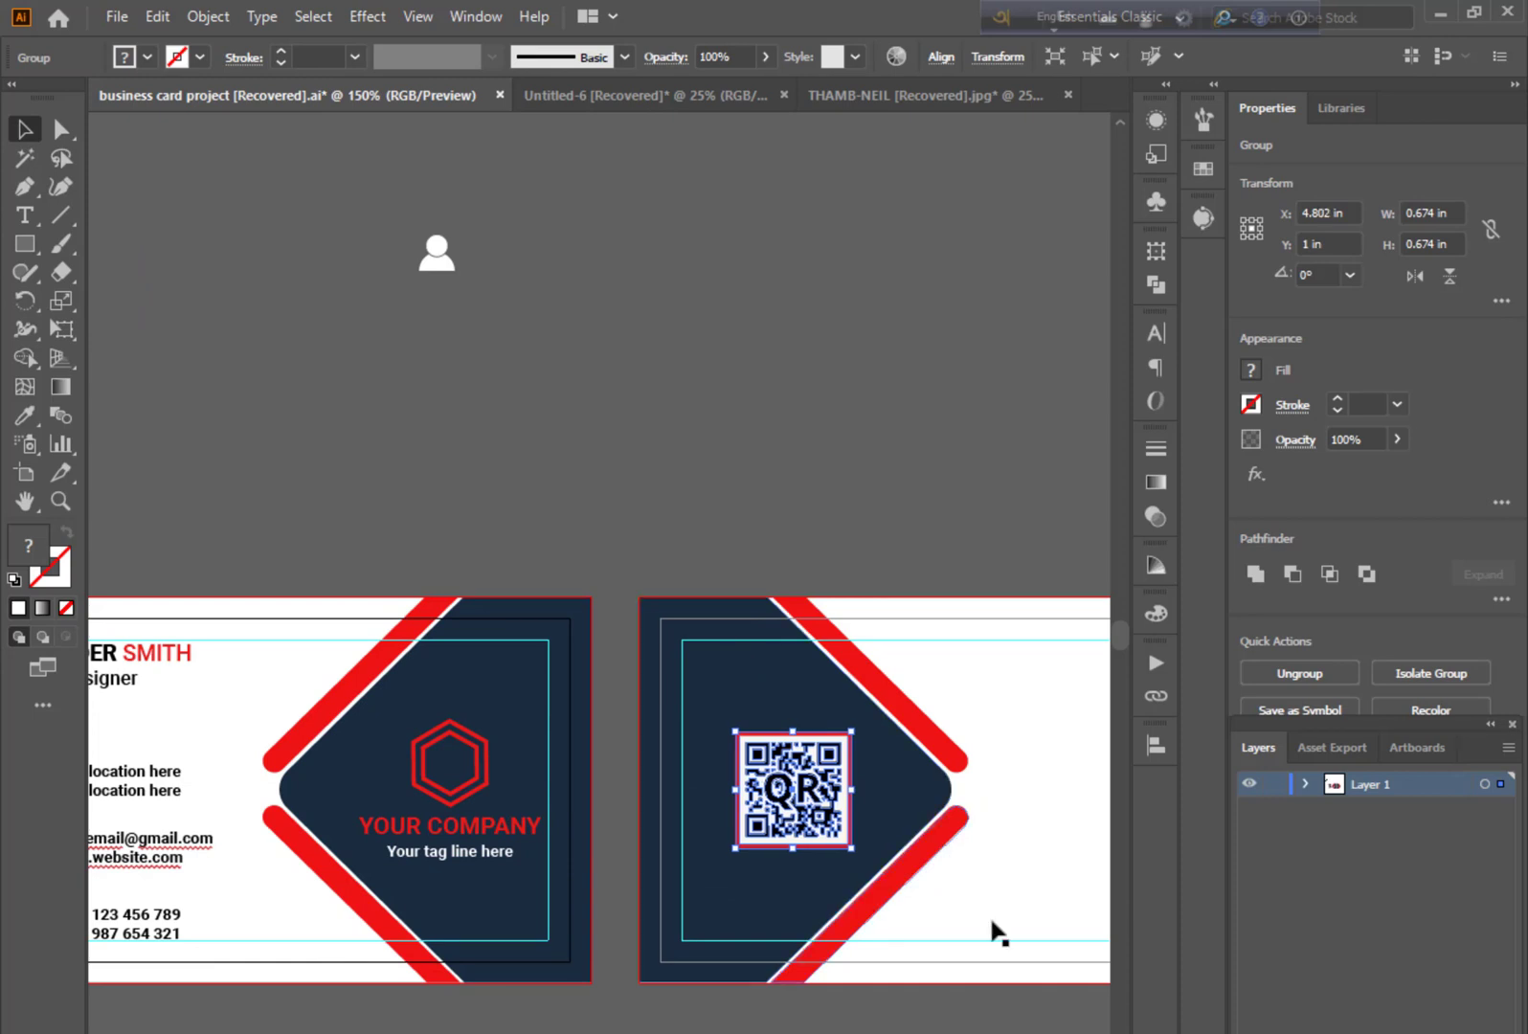
Center the QR code vertically on the second card, nudge it further left within the navy shape and deselect it
{"action": "left_click", "coordinate": [1154, 746]}
{"action": "left_click", "coordinate": [1063, 799]}
{"action": "left_click", "coordinate": [1090, 734]}
{"action": "key", "text": "Left"}
{"action": "key", "text": "Left"}
{"action": "key", "text": "Left"}
{"action": "key", "text": "Left"}
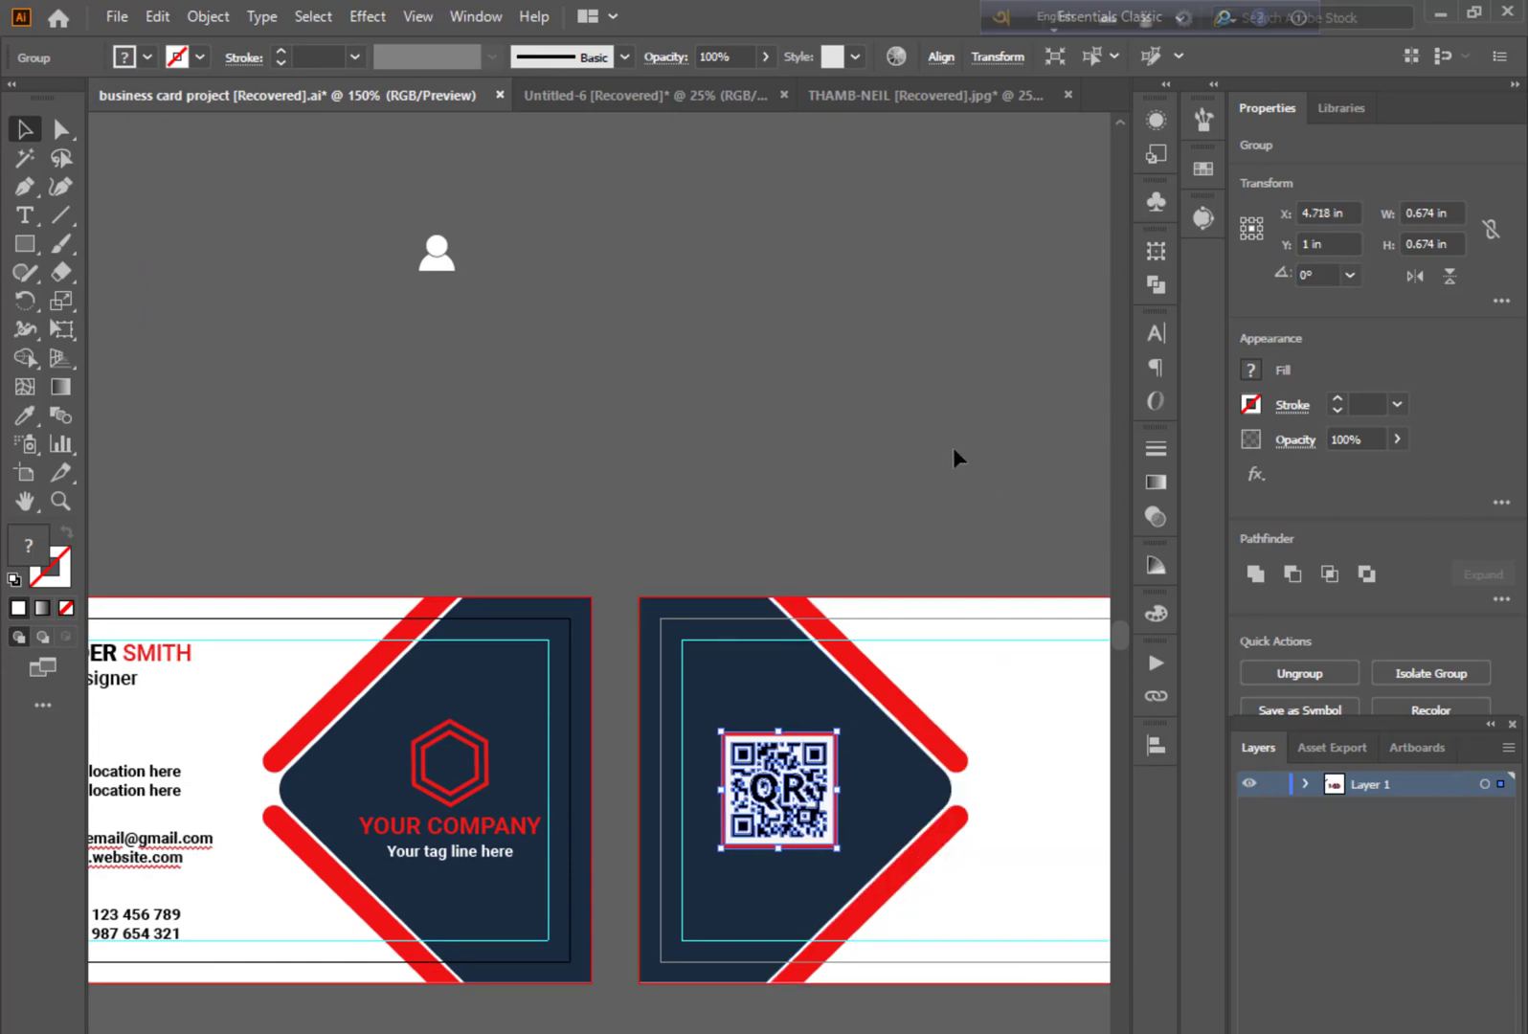
{"action": "left_click", "coordinate": [939, 424]}
Copy the company logo group to the second card's white area, center it vertically and enlarge it to about 1.42 by 1.11 in
{"action": "left_click_drag", "start_coordinate": [586, 452], "coordinate": [335, 348]}
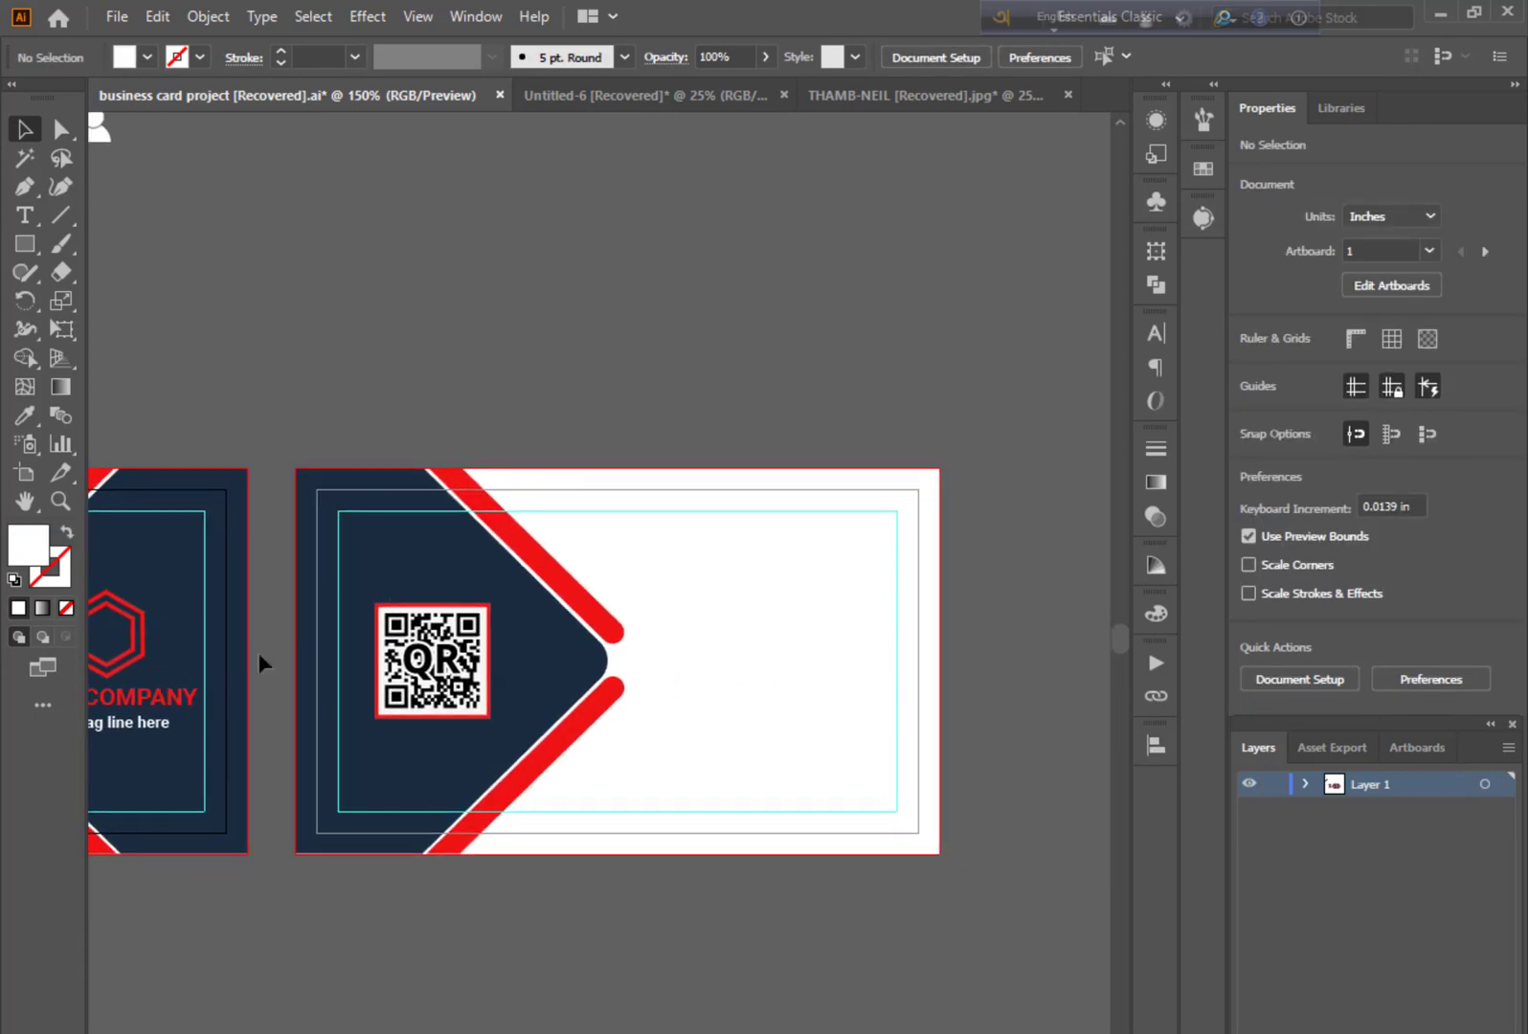
{"action": "left_click_drag", "start_coordinate": [168, 704], "coordinate": [778, 737]}
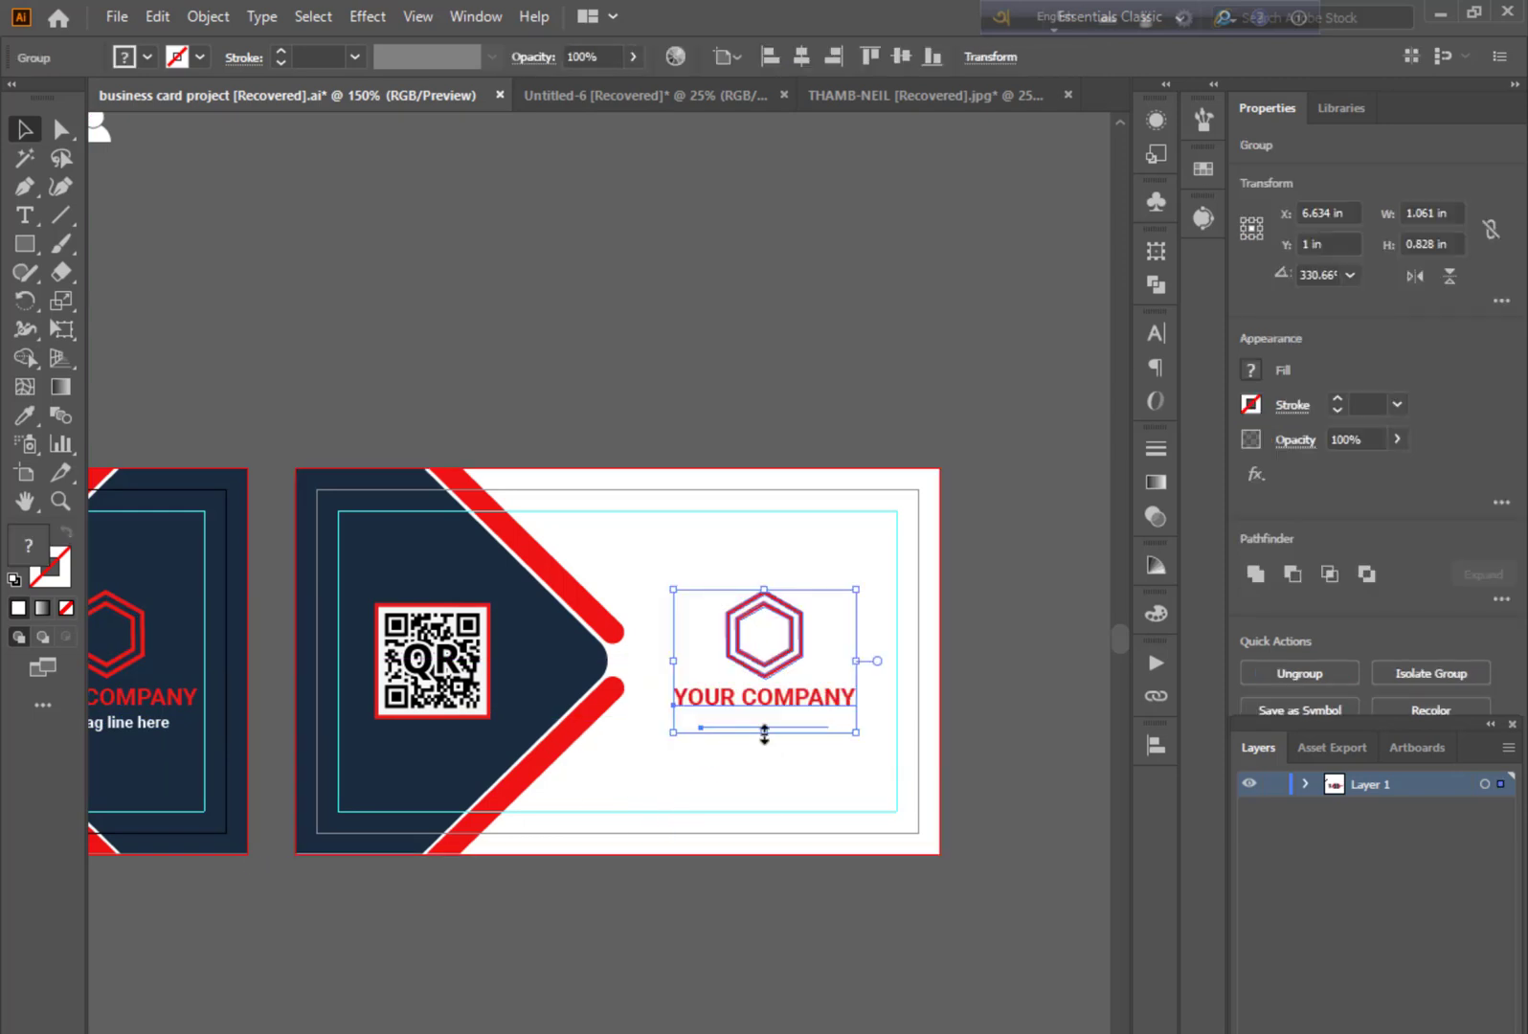
{"action": "left_click", "coordinate": [1156, 745]}
{"action": "left_click", "coordinate": [1068, 793]}
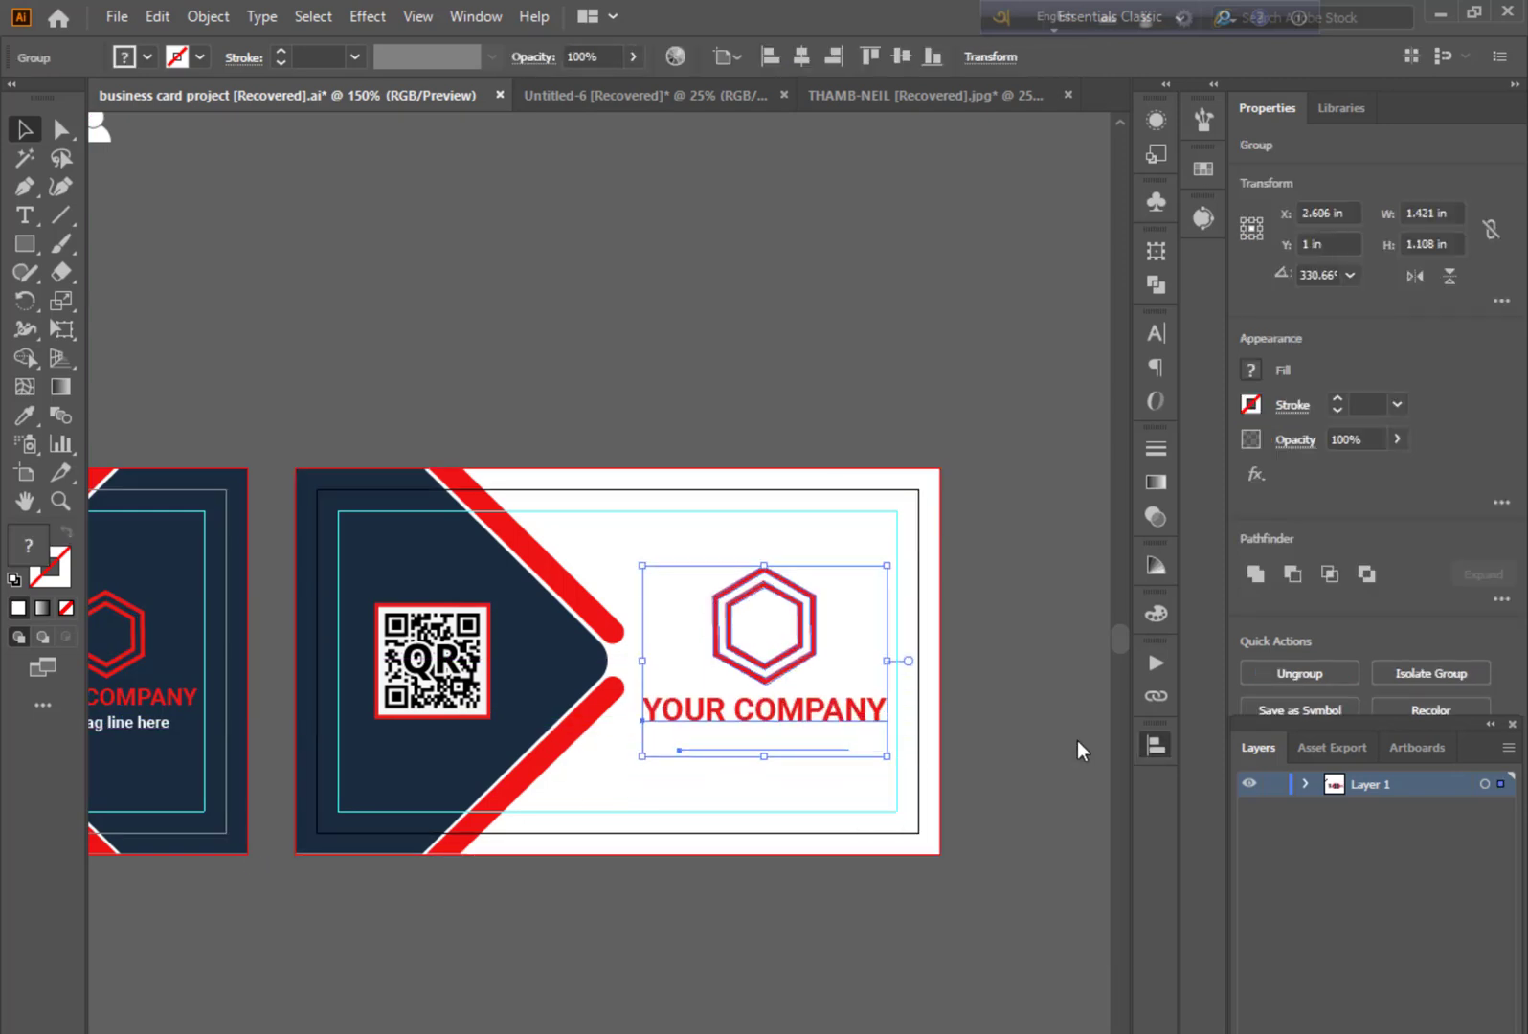
{"action": "left_click", "coordinate": [972, 747]}
Recolor the tag line under the second card's logo to black (000000) and deselect it
{"action": "key", "text": "a"}
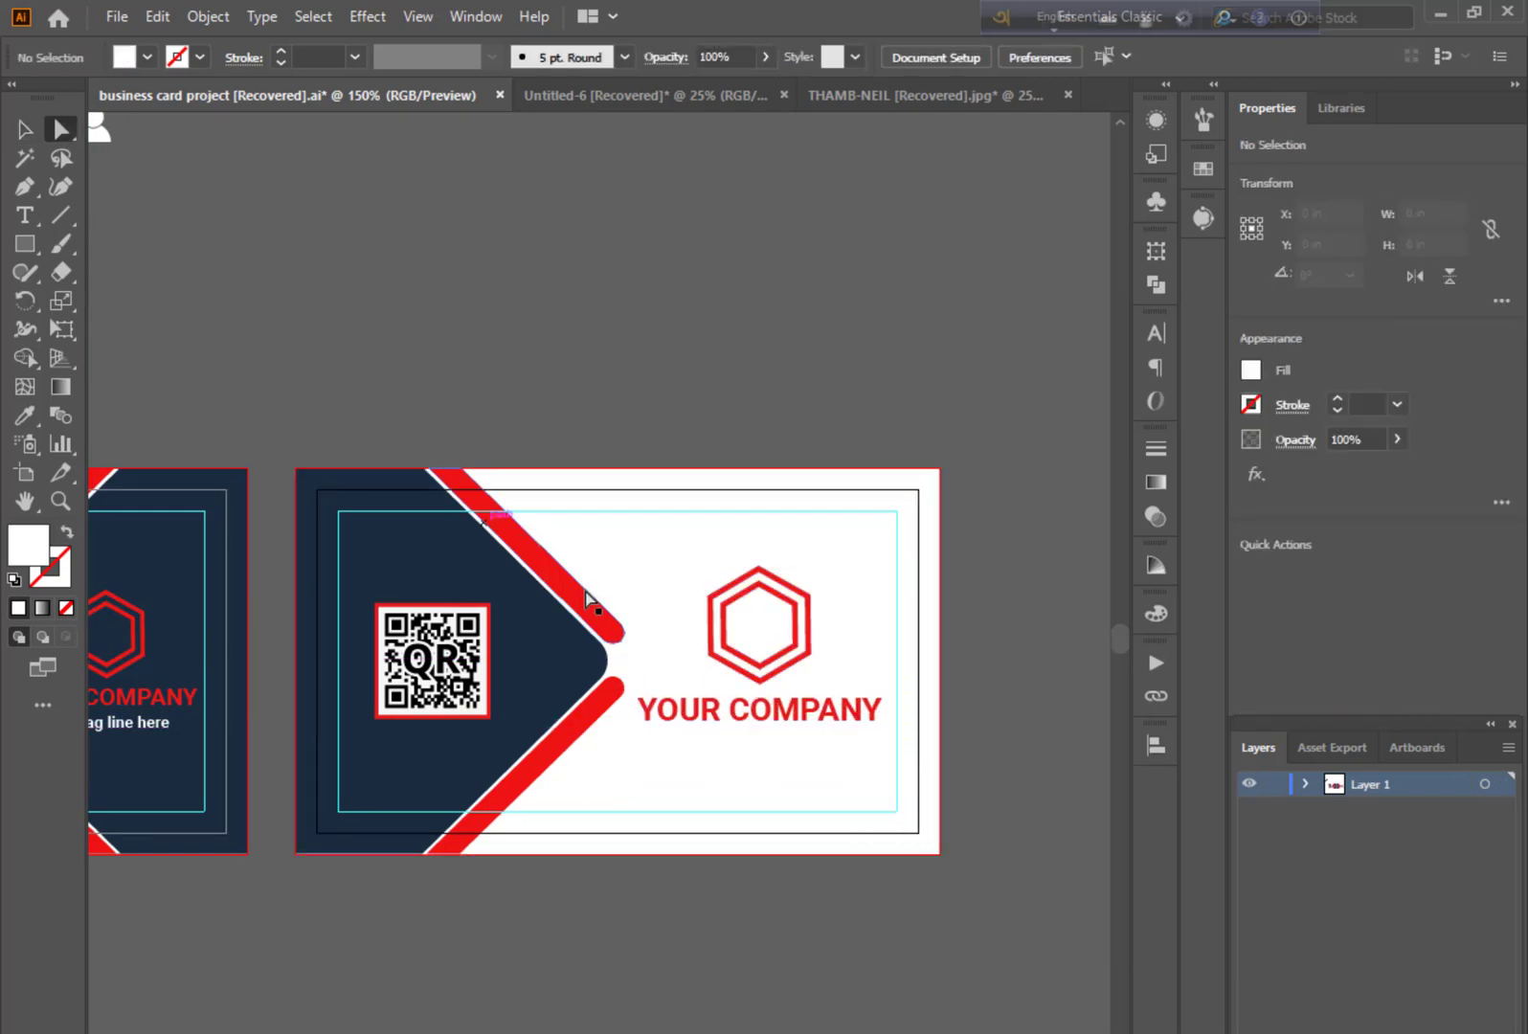
{"action": "left_click", "coordinate": [745, 752]}
{"action": "double_click", "coordinate": [23, 553]}
{"action": "type", "text": "000000"}
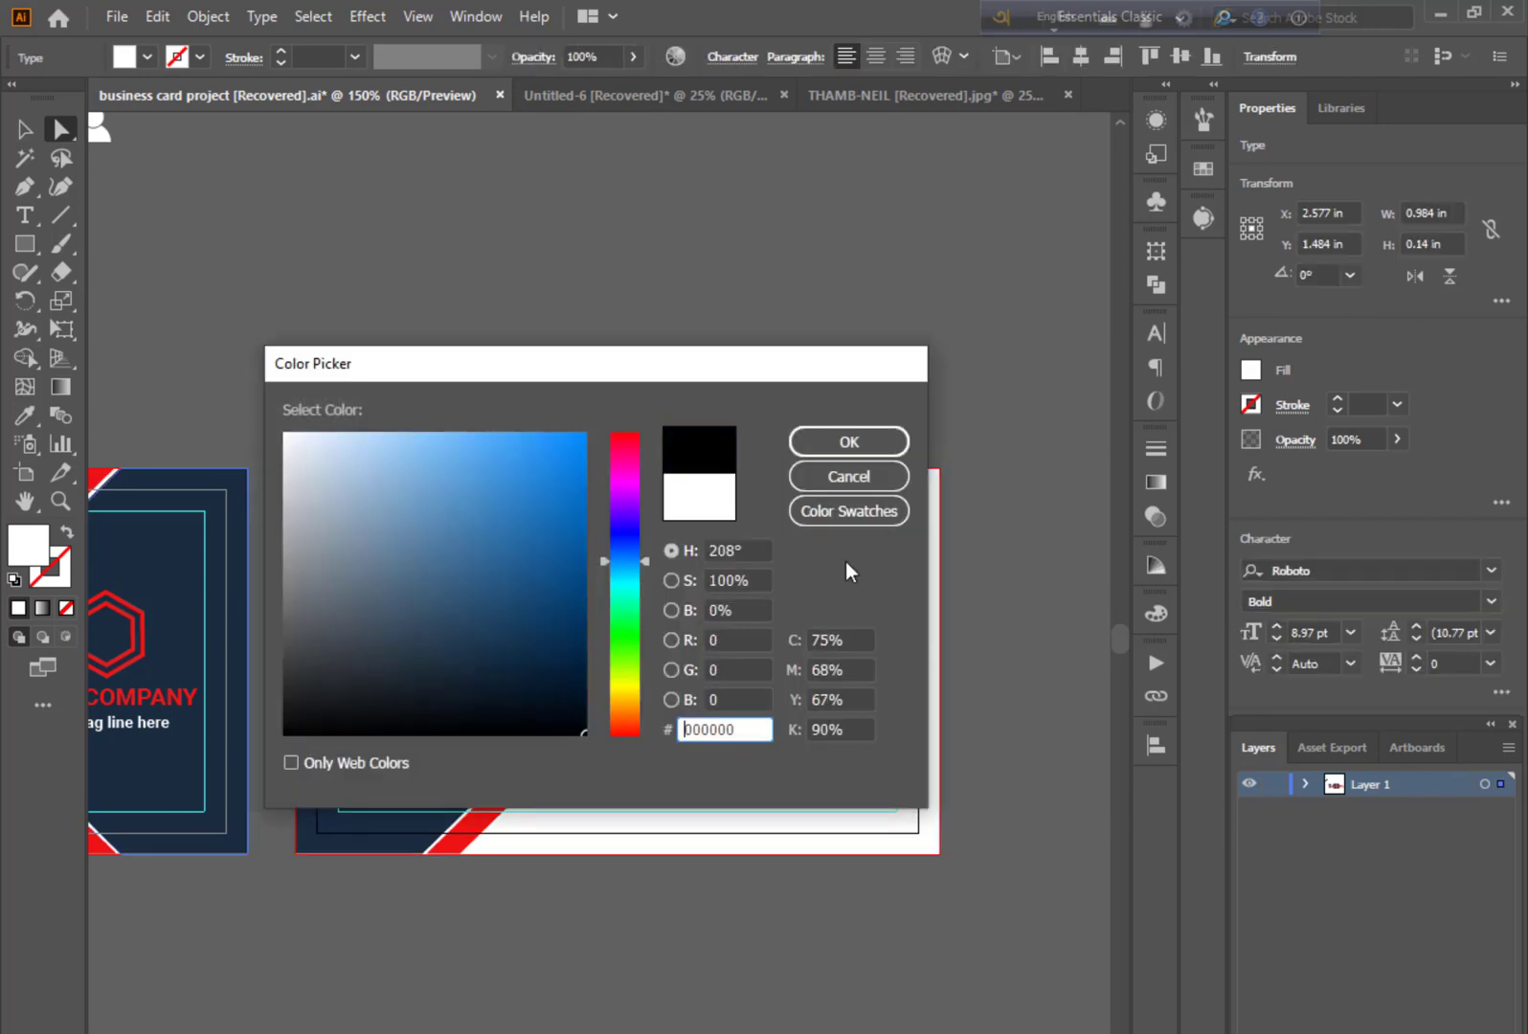
{"action": "key", "text": "Return"}
{"action": "left_click", "coordinate": [911, 358]}
{"action": "left_click_drag", "start_coordinate": [616, 366], "coordinate": [1032, 371]}
{"action": "left_click_drag", "start_coordinate": [681, 375], "coordinate": [688, 272]}
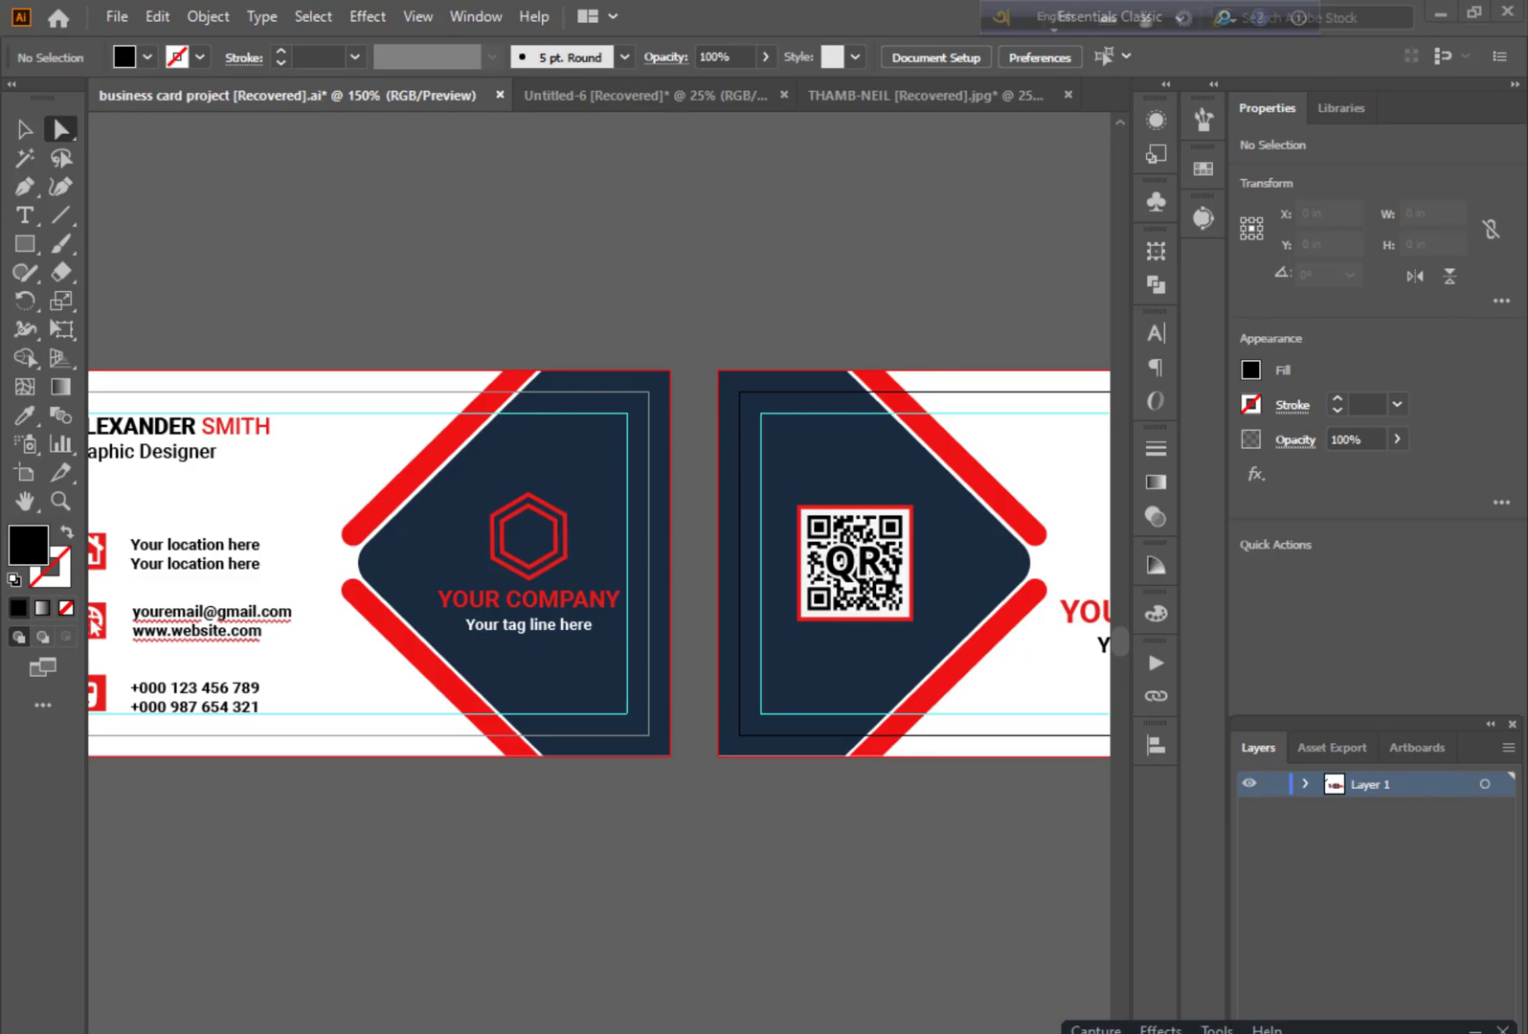